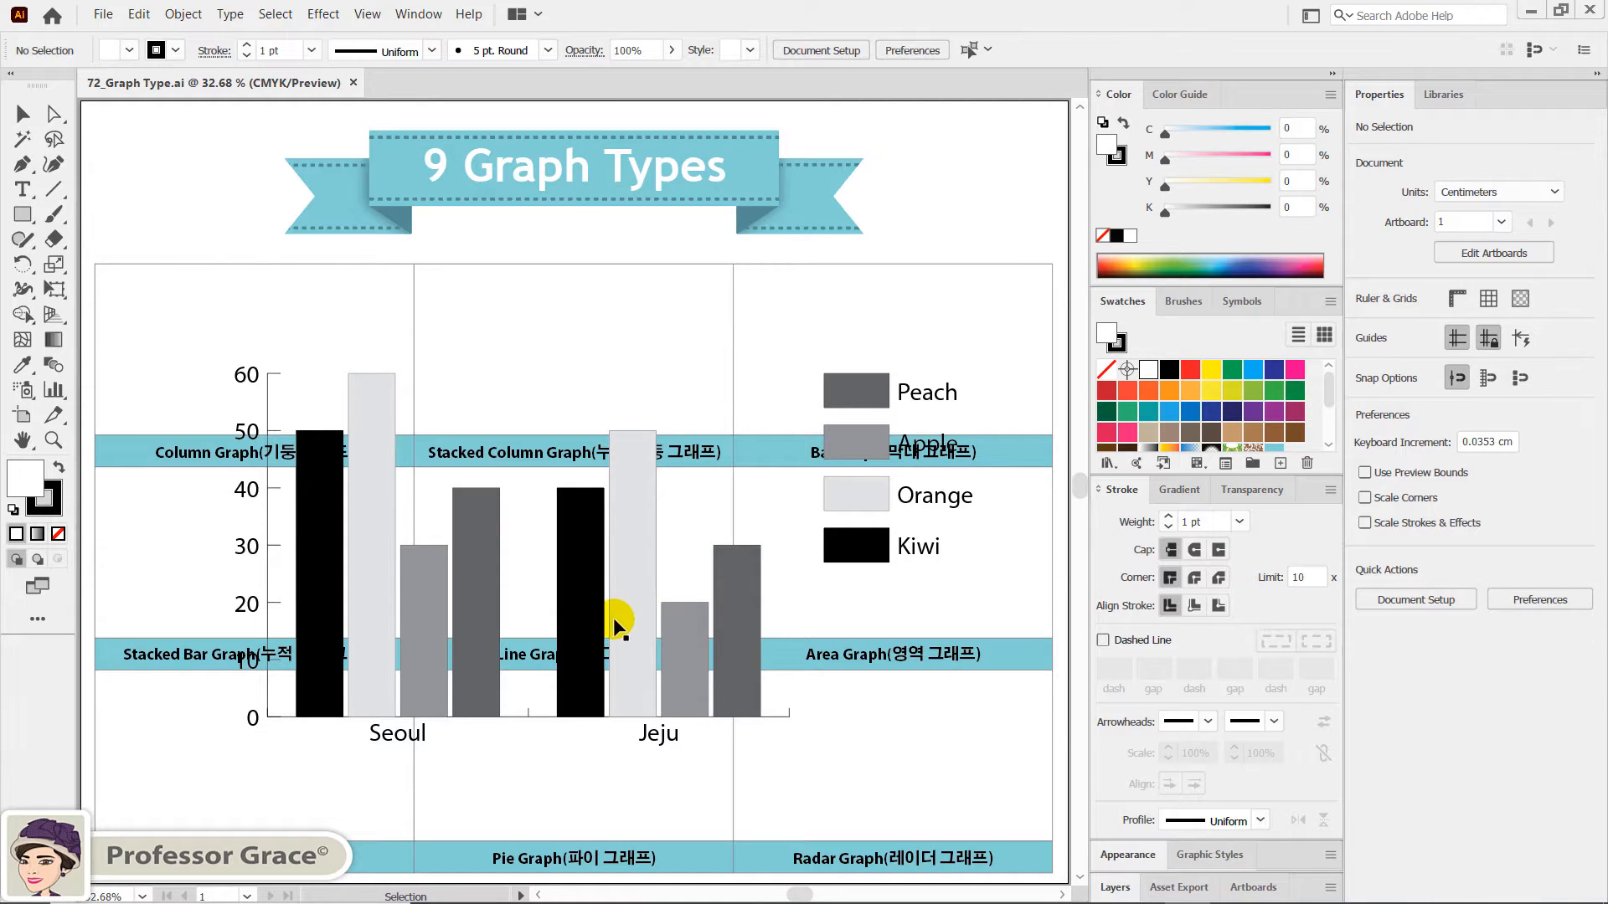
- Scale the column graph uniformly to 35% and move it into the empty cell above the Column Graph label
click(484, 569)
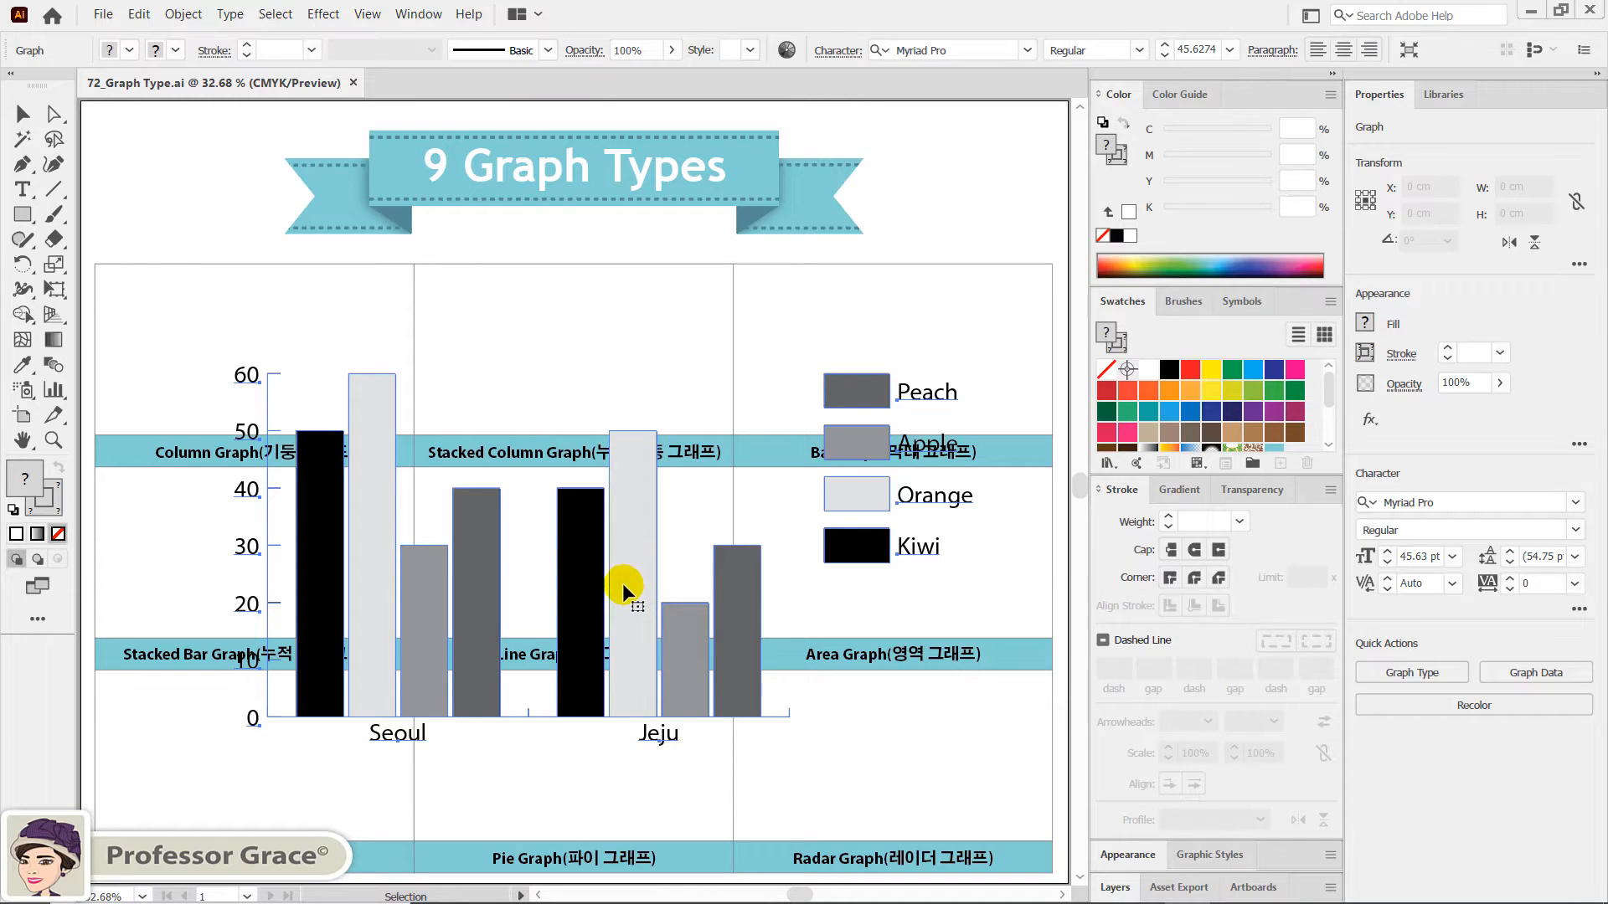
click(53, 264)
double_click(53, 265)
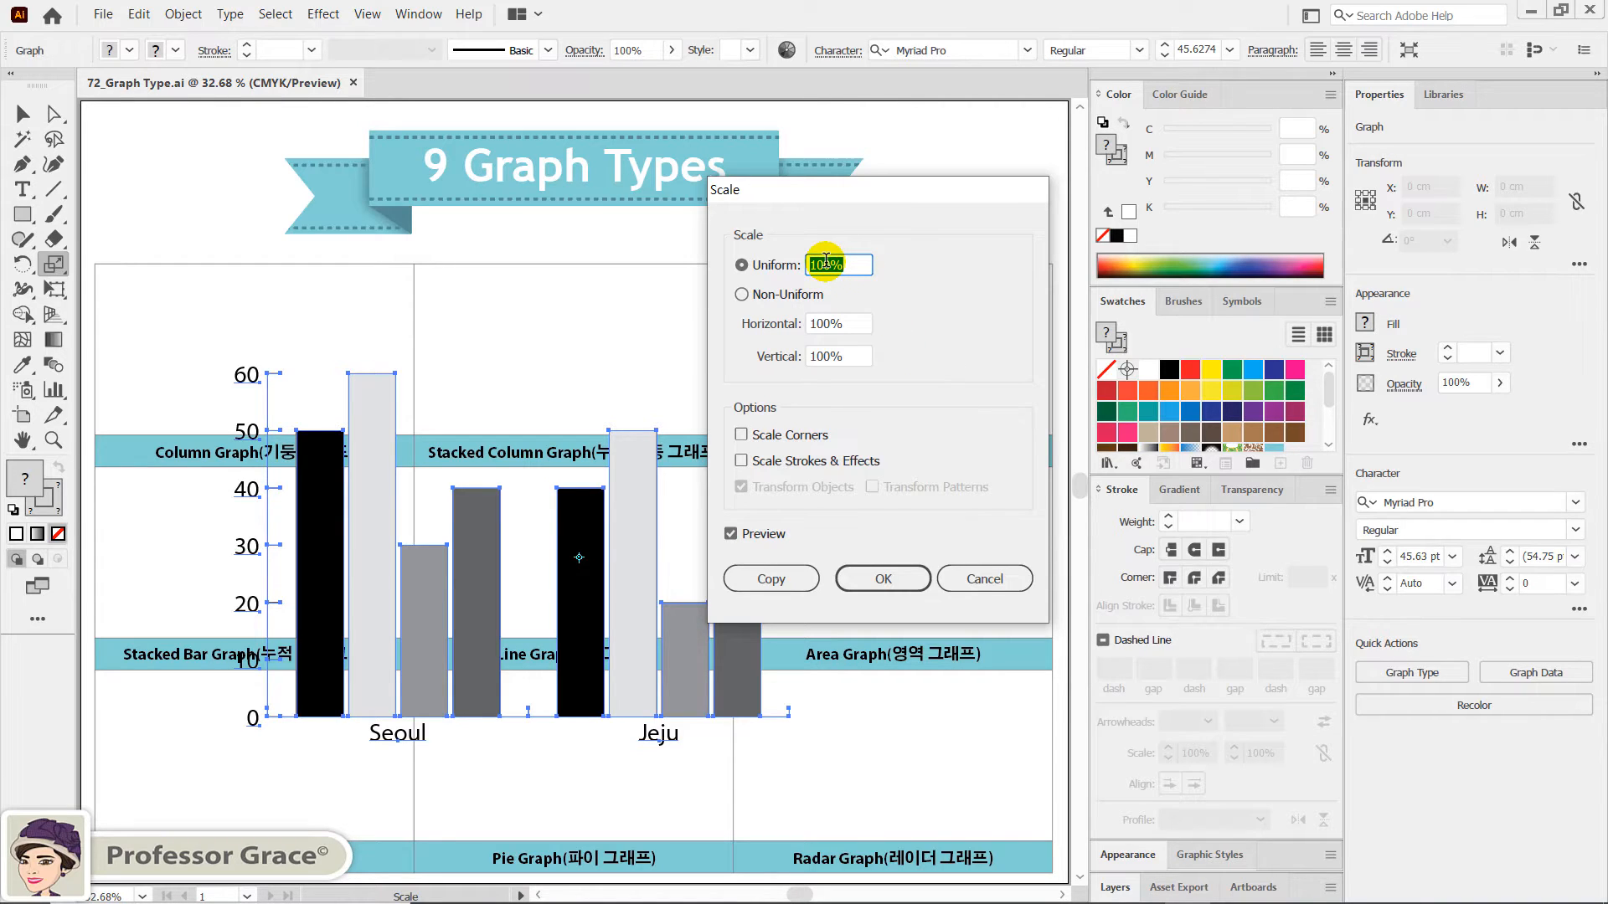
text(35)
click(883, 580)
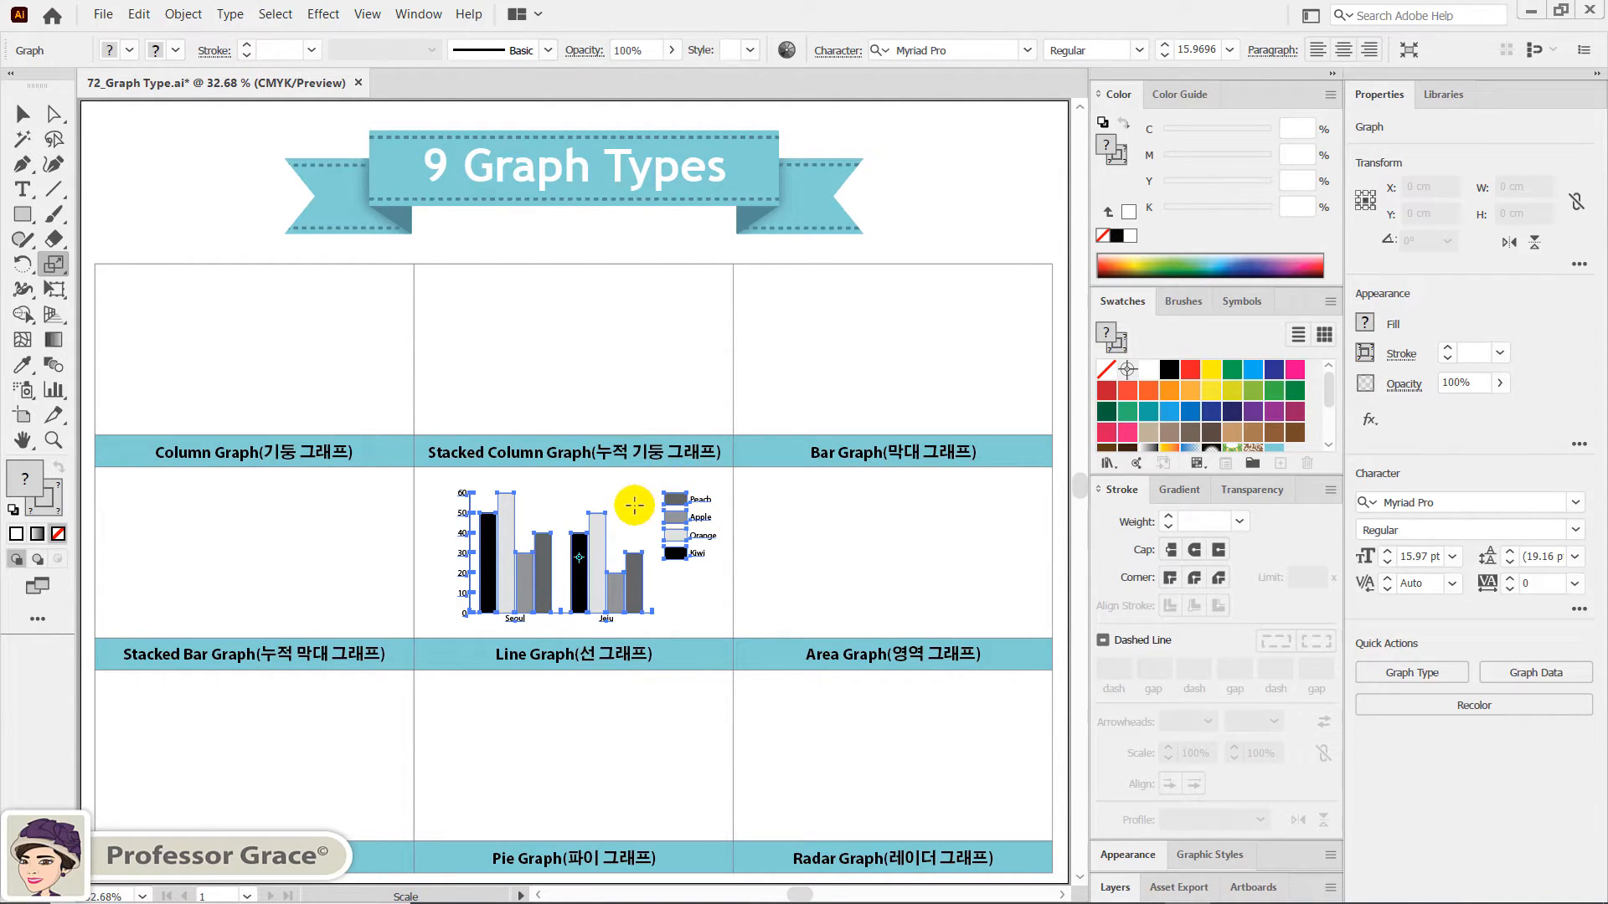
click(22, 114)
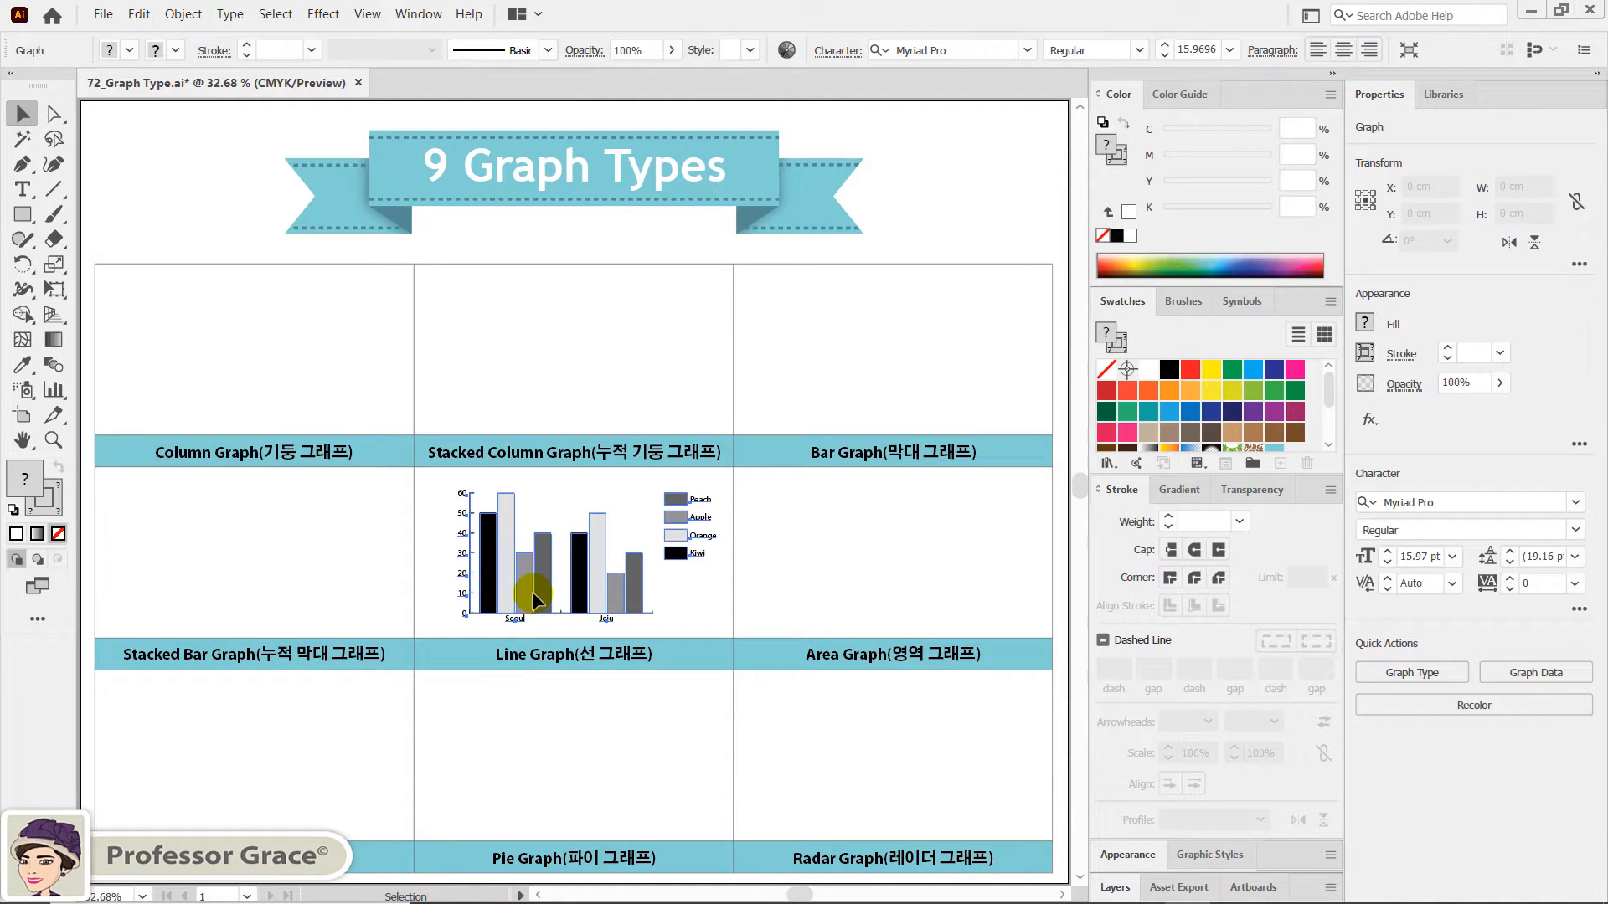
drag(530, 591, 200, 388)
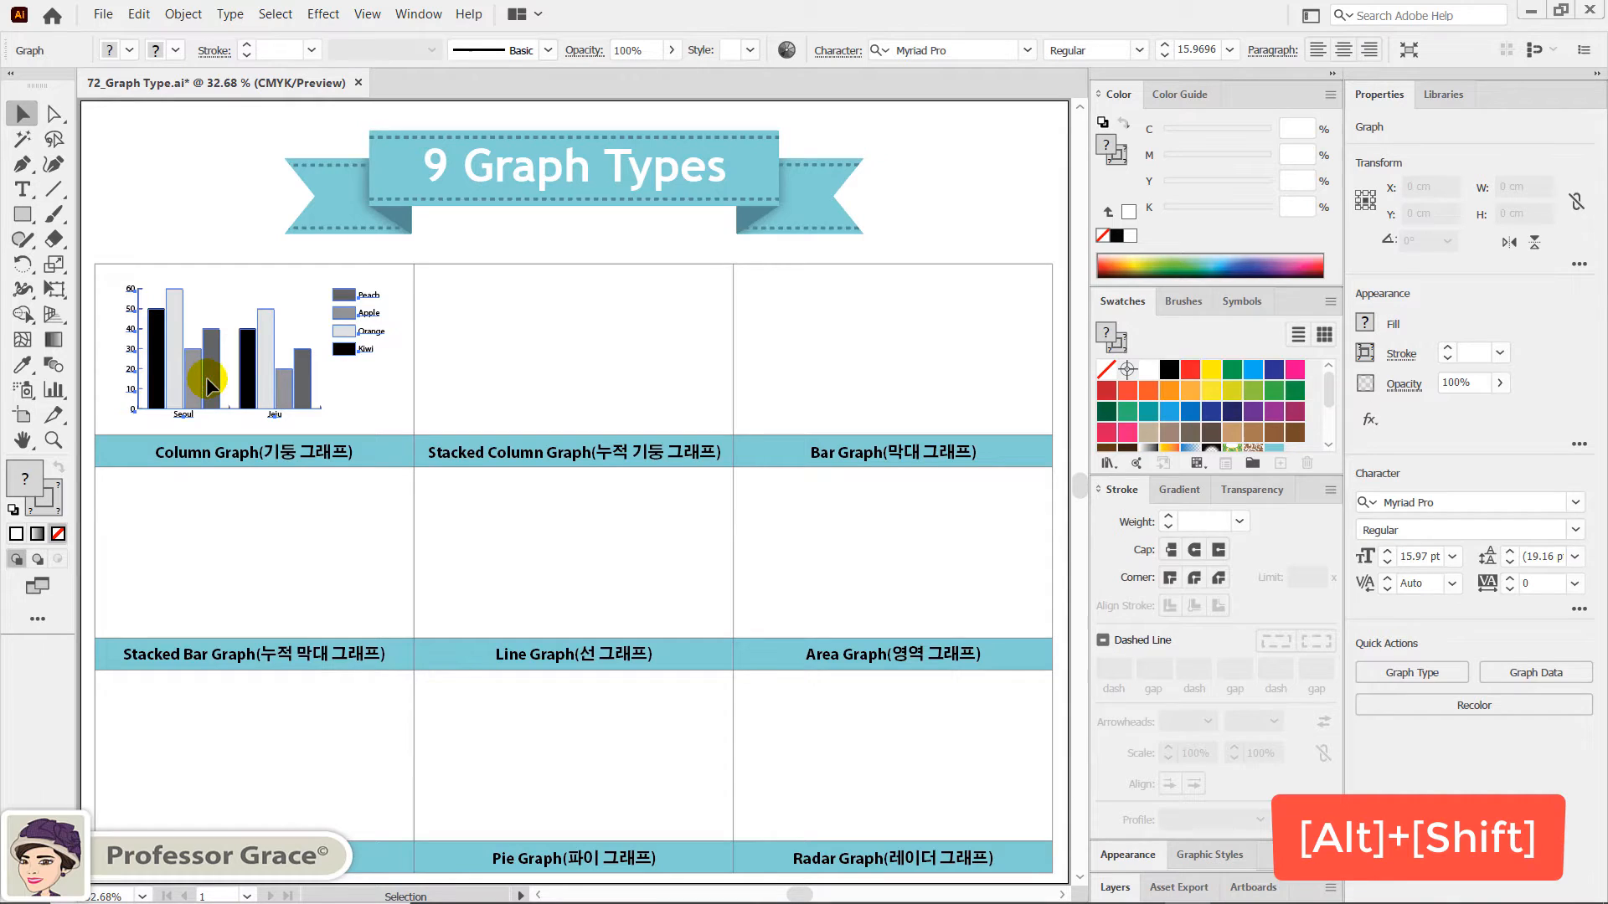
- Copy the small graph horizontally into the Stacked Column Graph cell and repeat the copy for the Bar Graph cell
alt+shift+drag(207, 378, 526, 404)
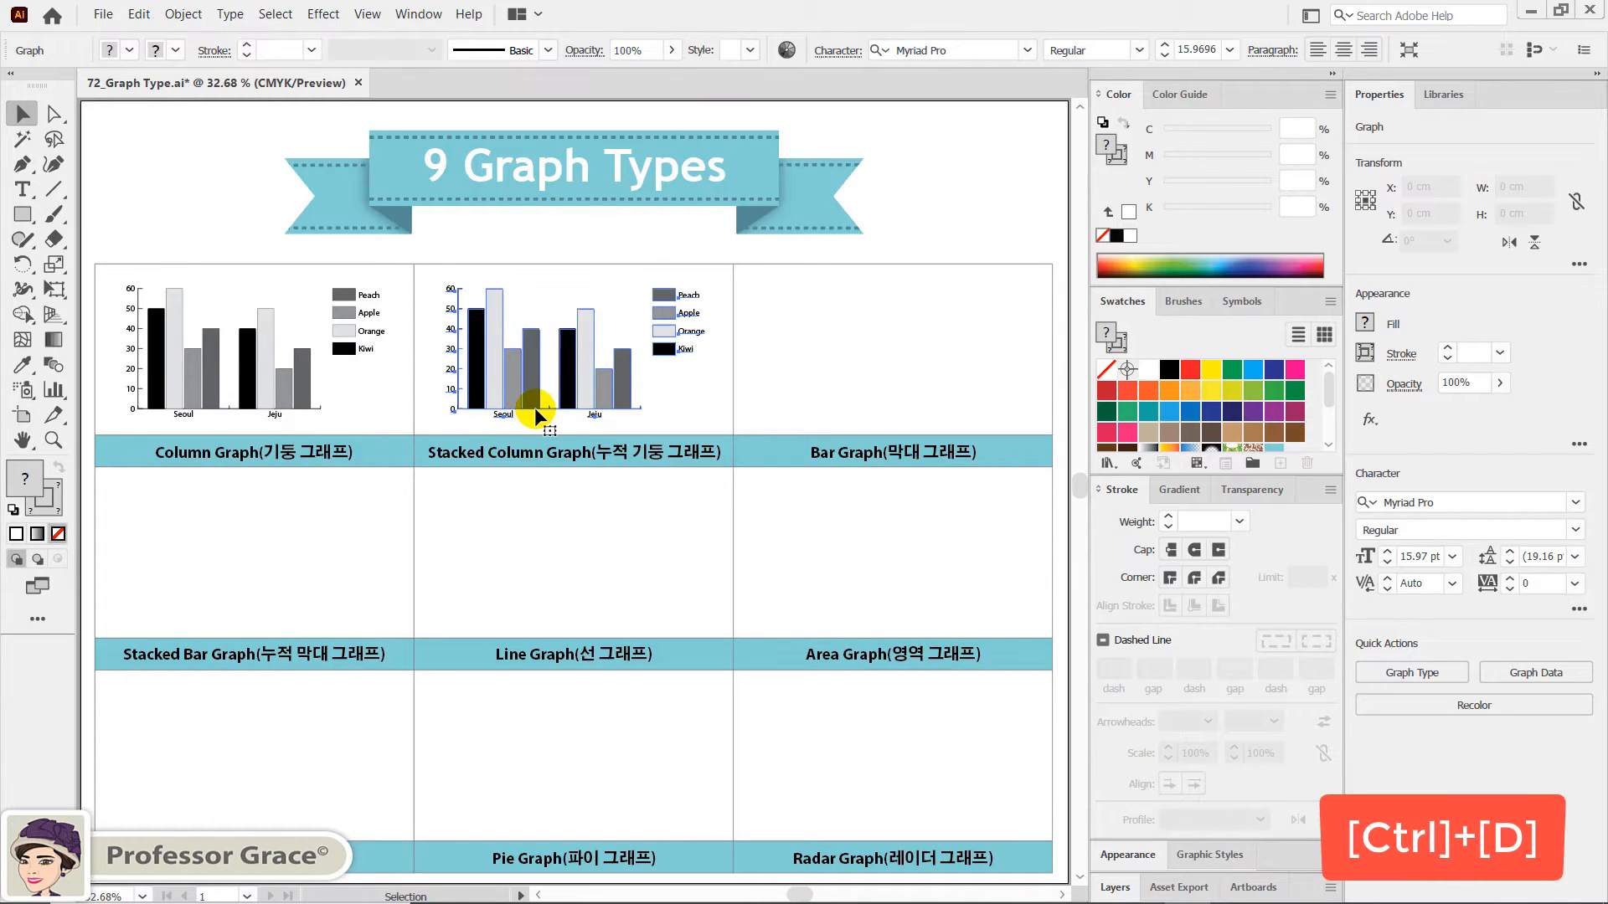
key(ctrl)
key(ctrl+d)
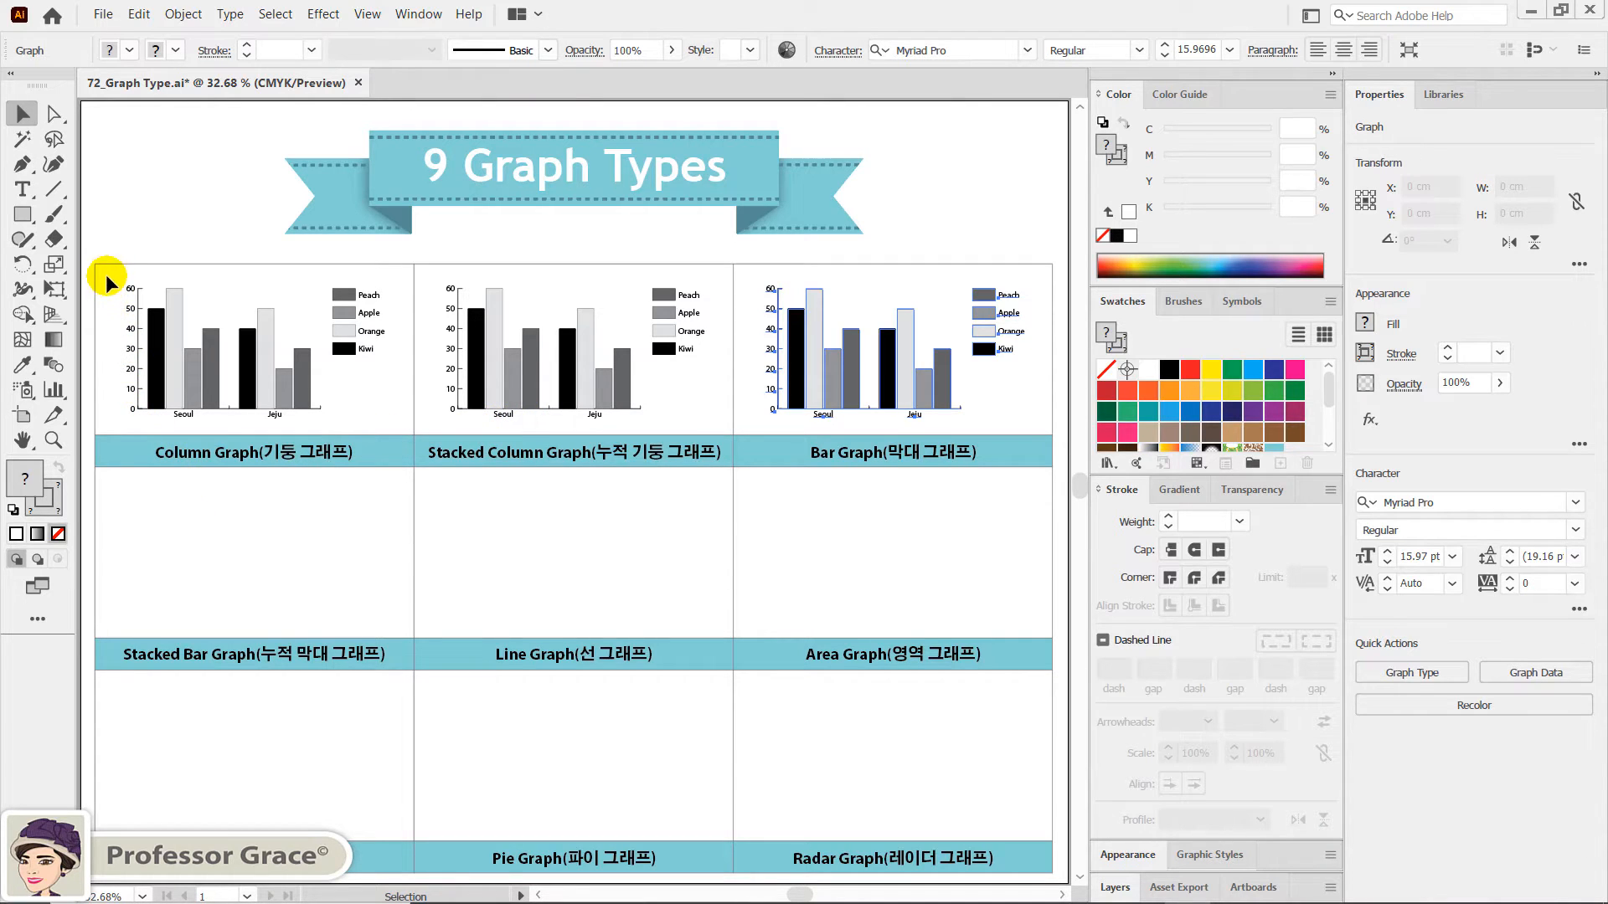
- Copy the first row of three graphs straight down into the second and third rows of the table, and deselect everything
drag(109, 283, 924, 422)
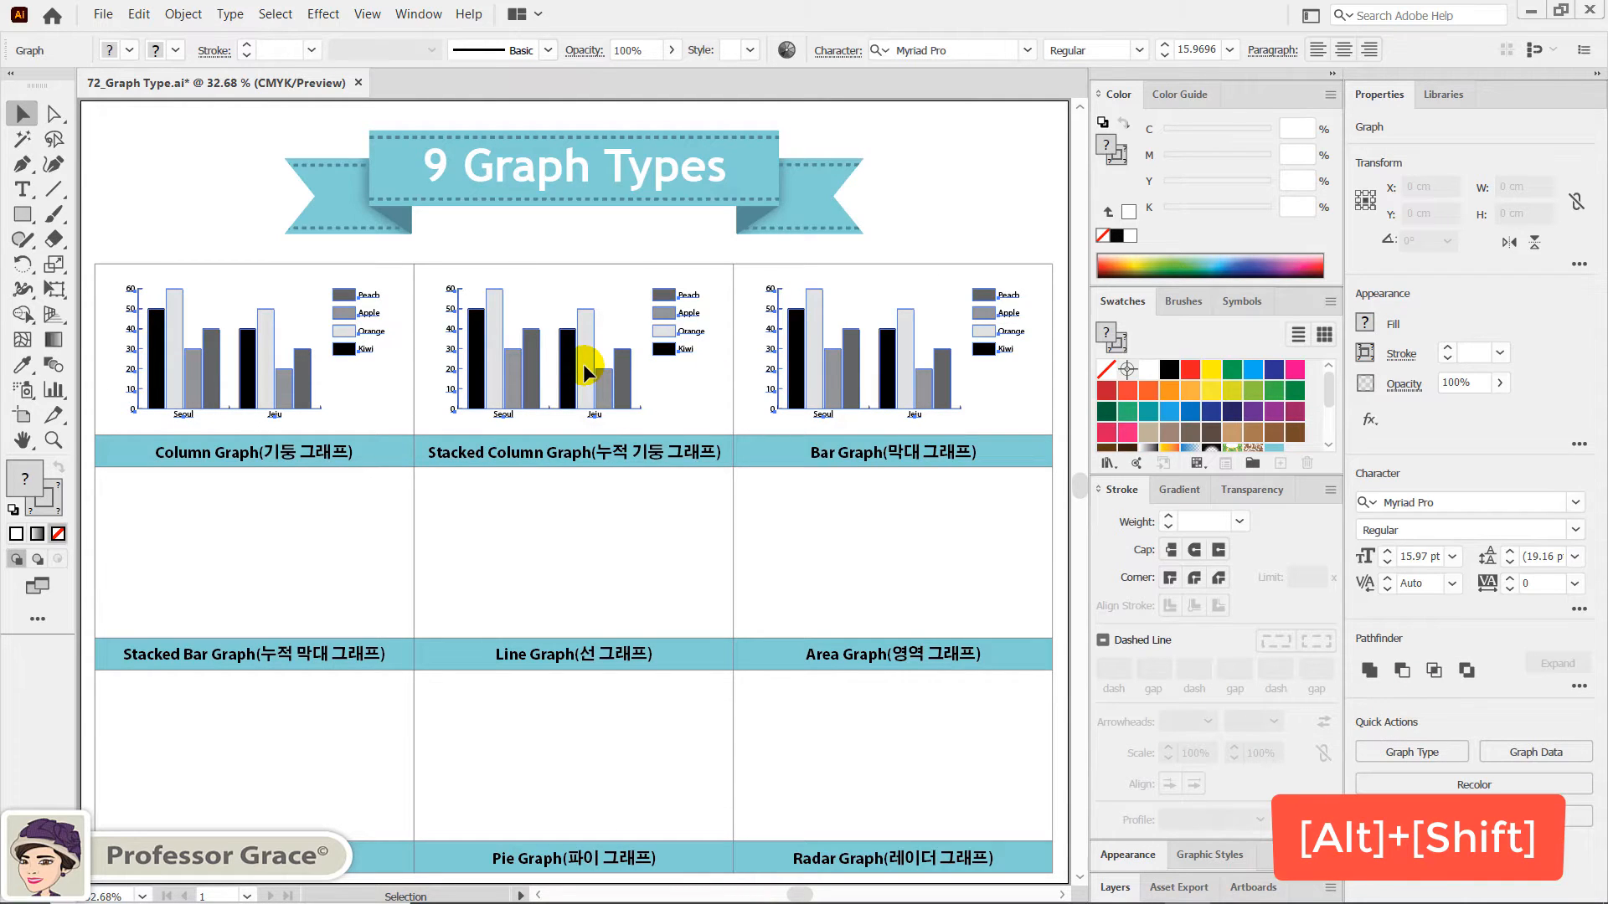
drag(583, 364, 576, 574)
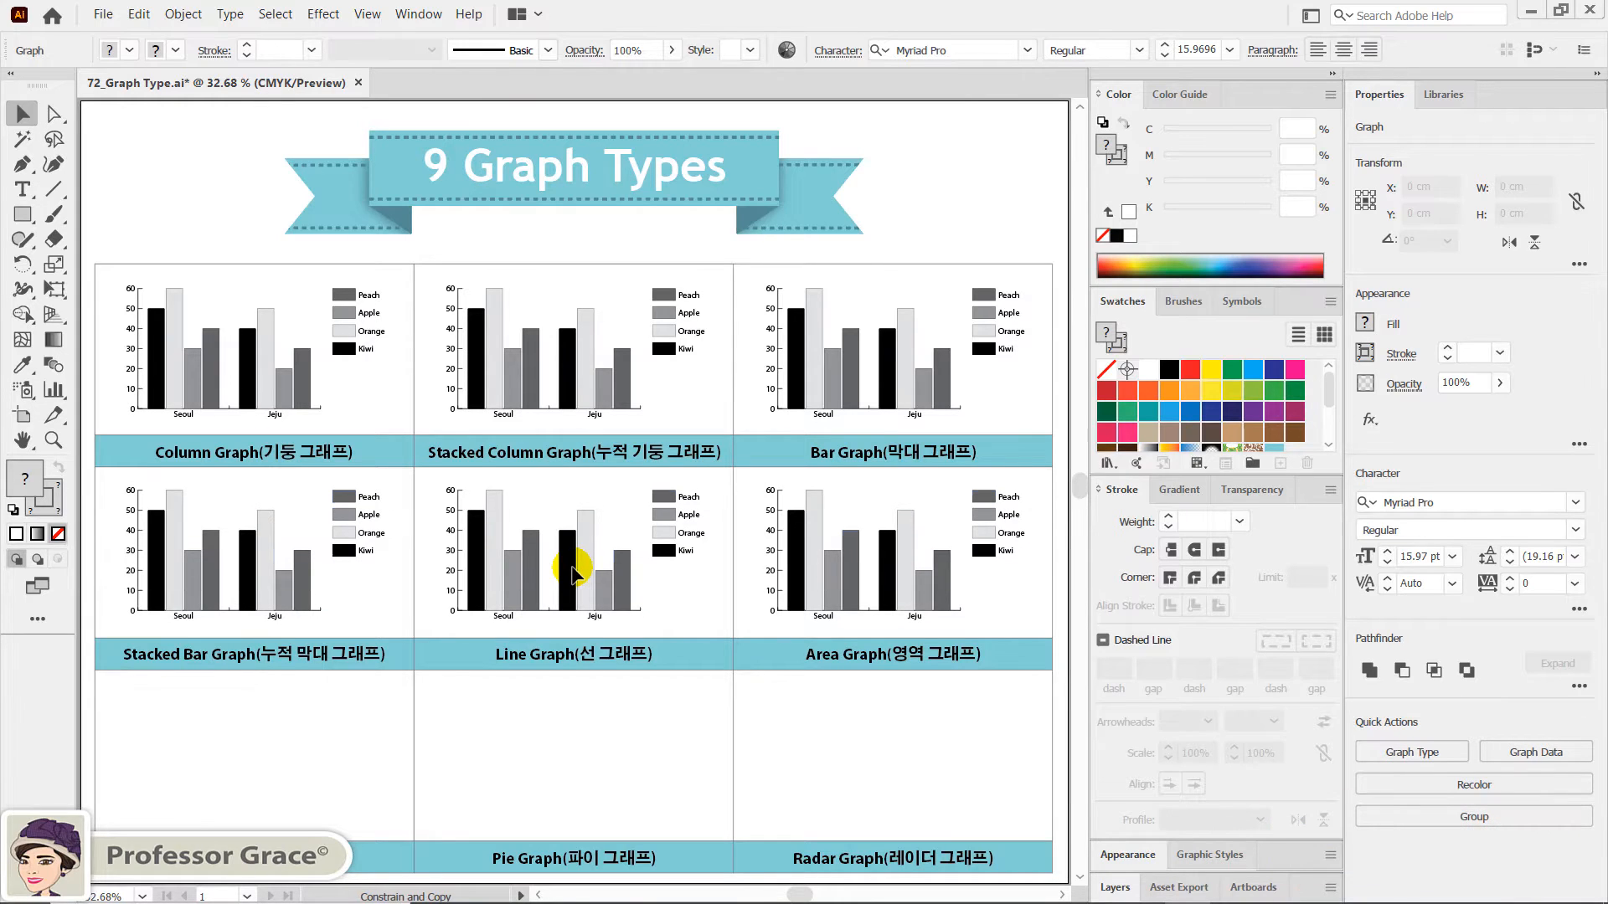
key(ctrl+d)
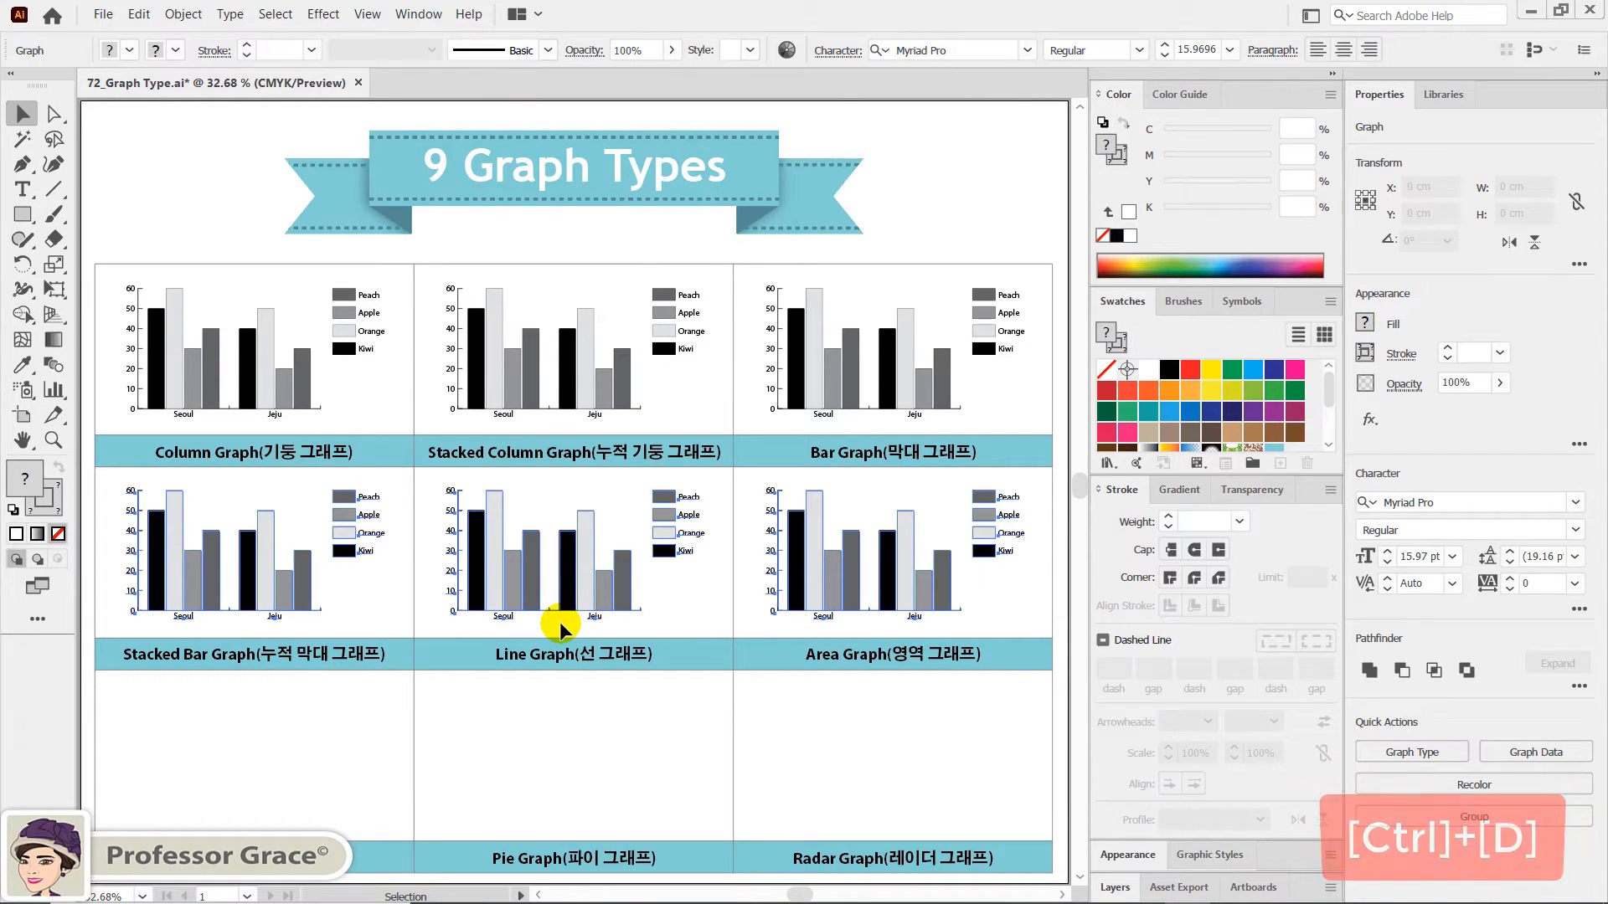
key(ctrl)
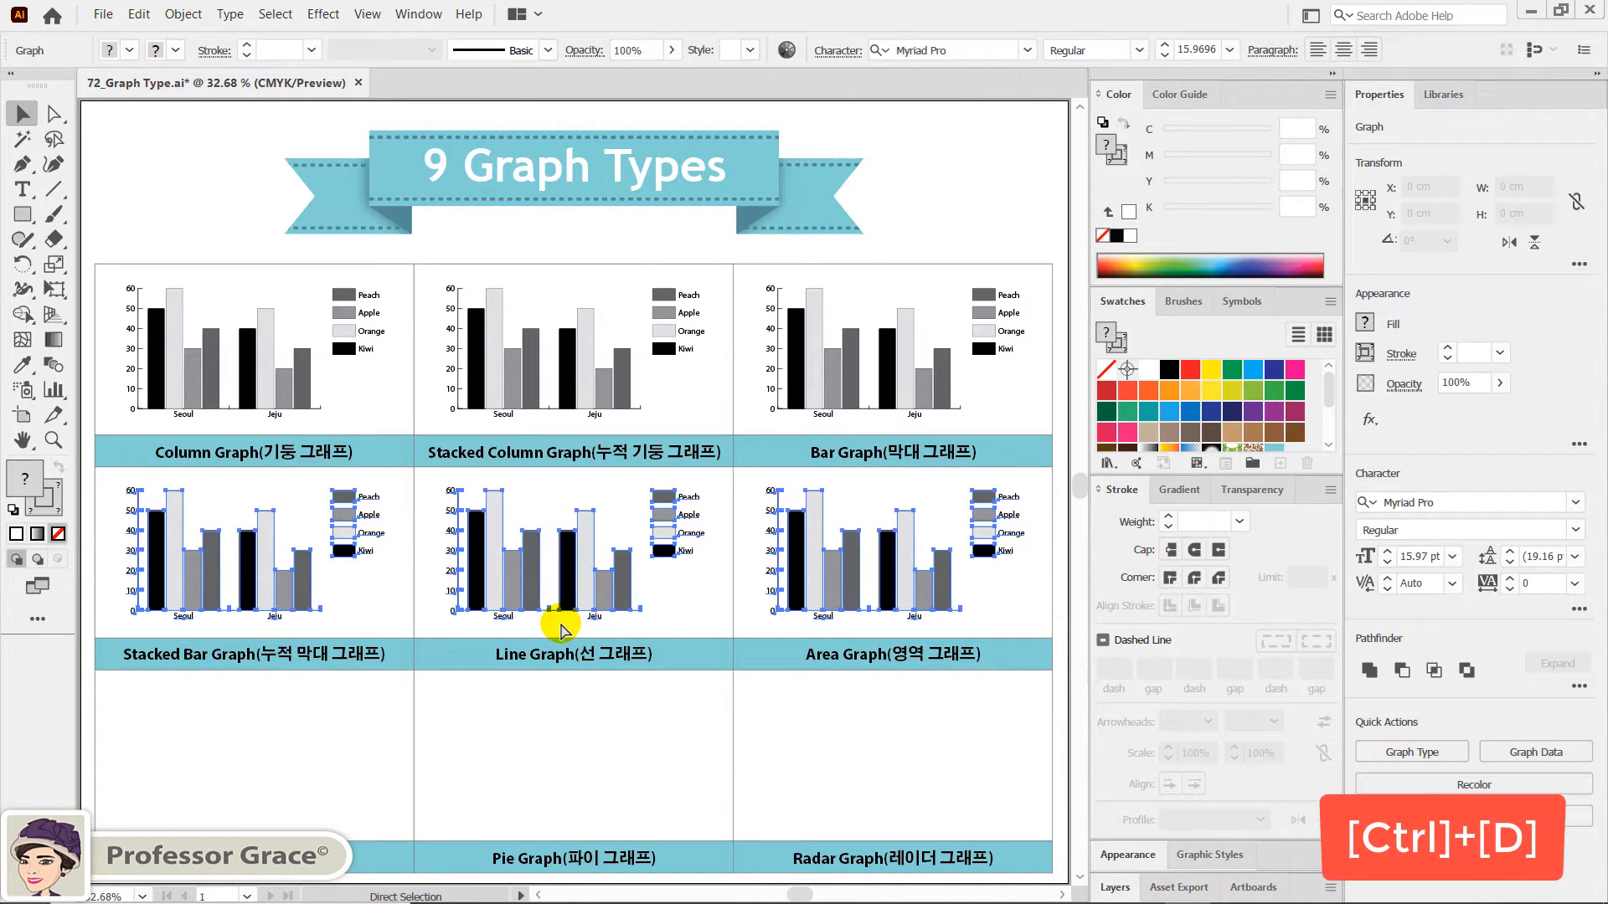
key(ctrl+d)
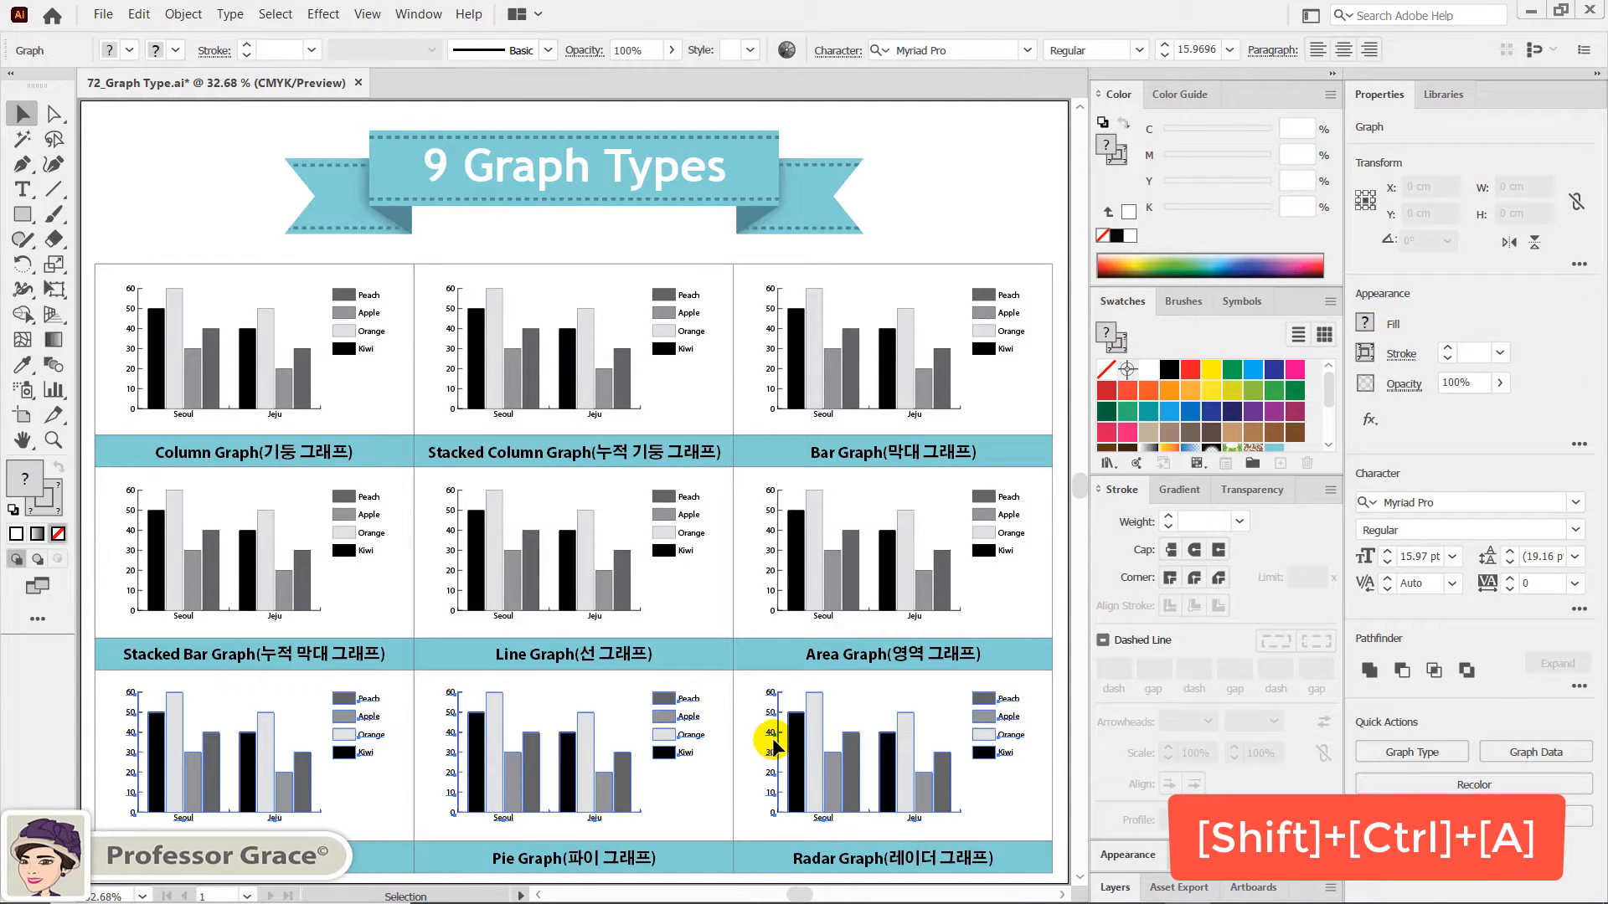
key(ctrl)
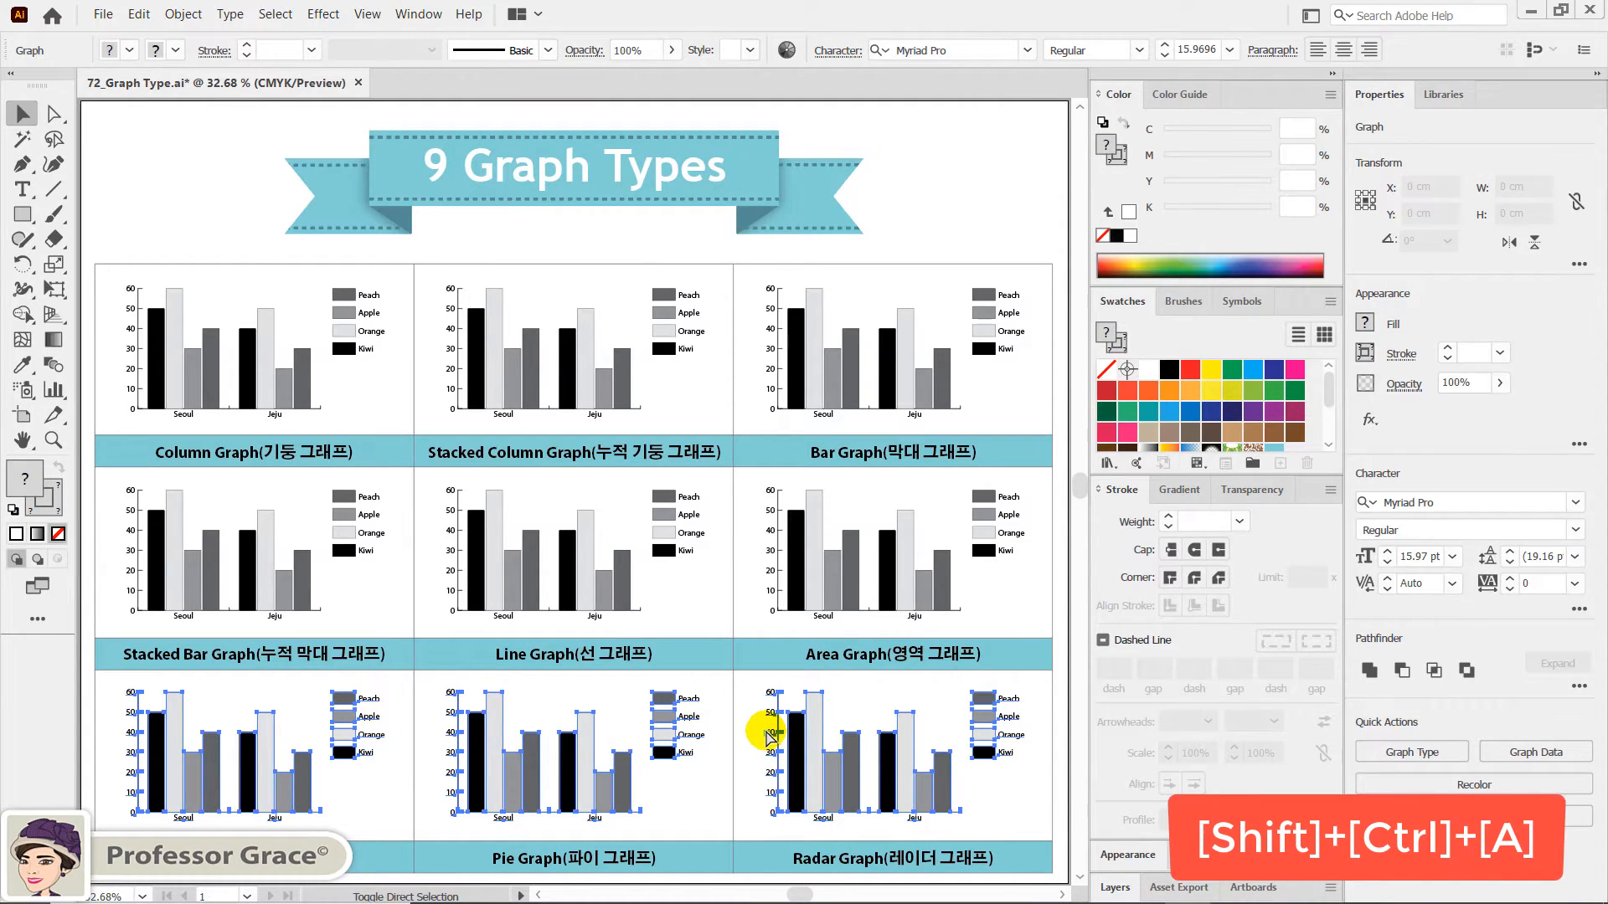
key(shift+ctrl+a)
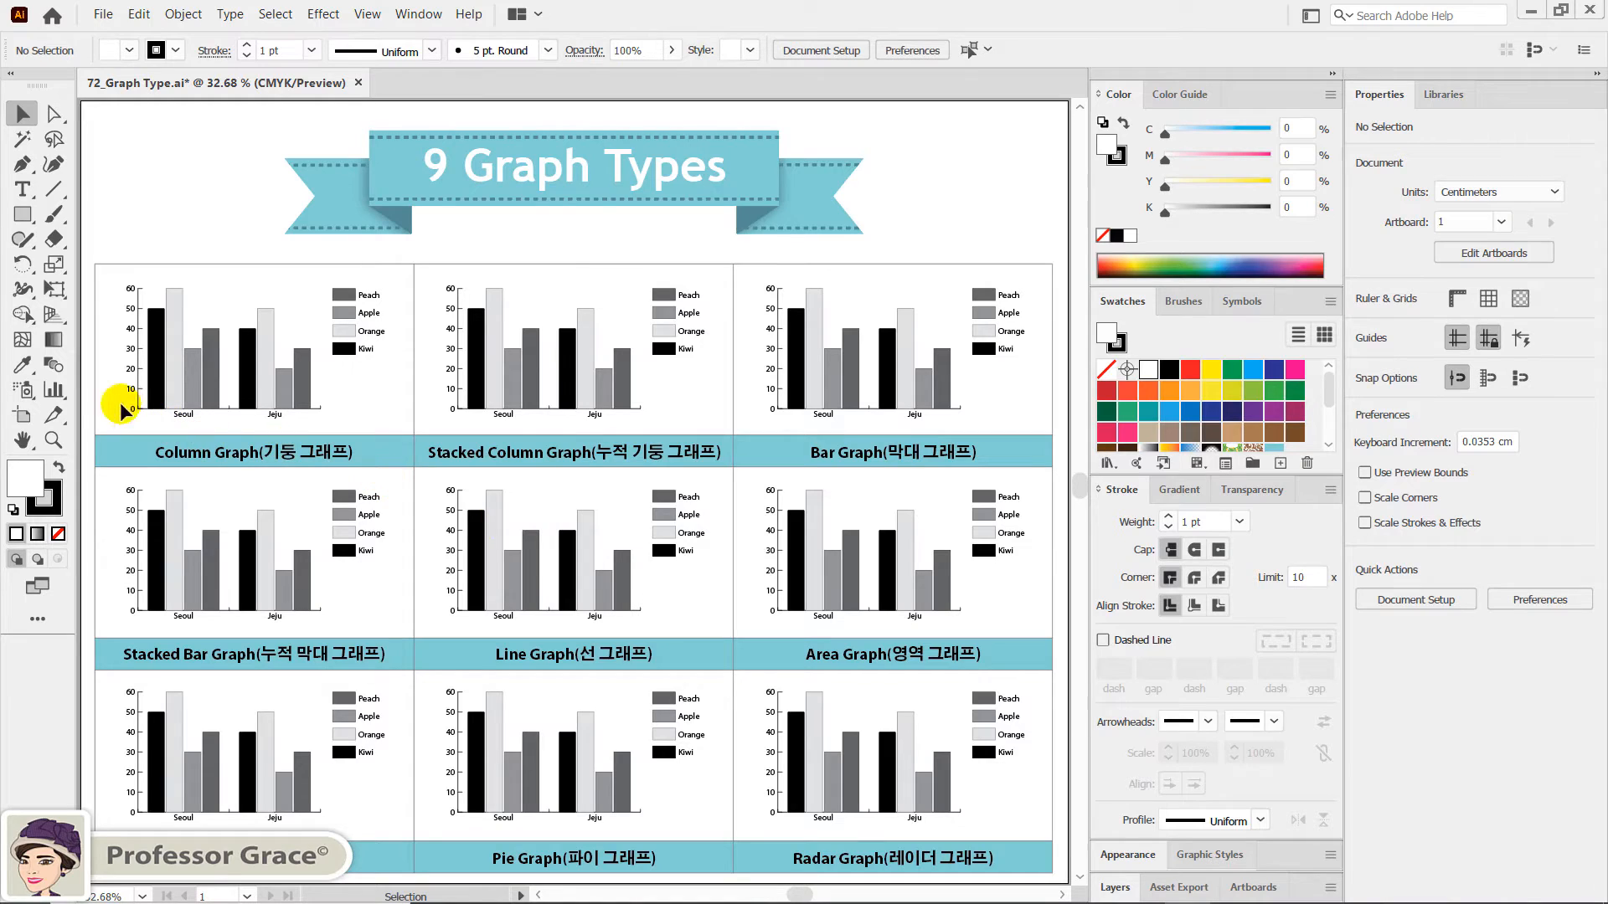
- Tear off the graph tools as a floating toolbar and place it just below the 9 Graph Types title
click(55, 390)
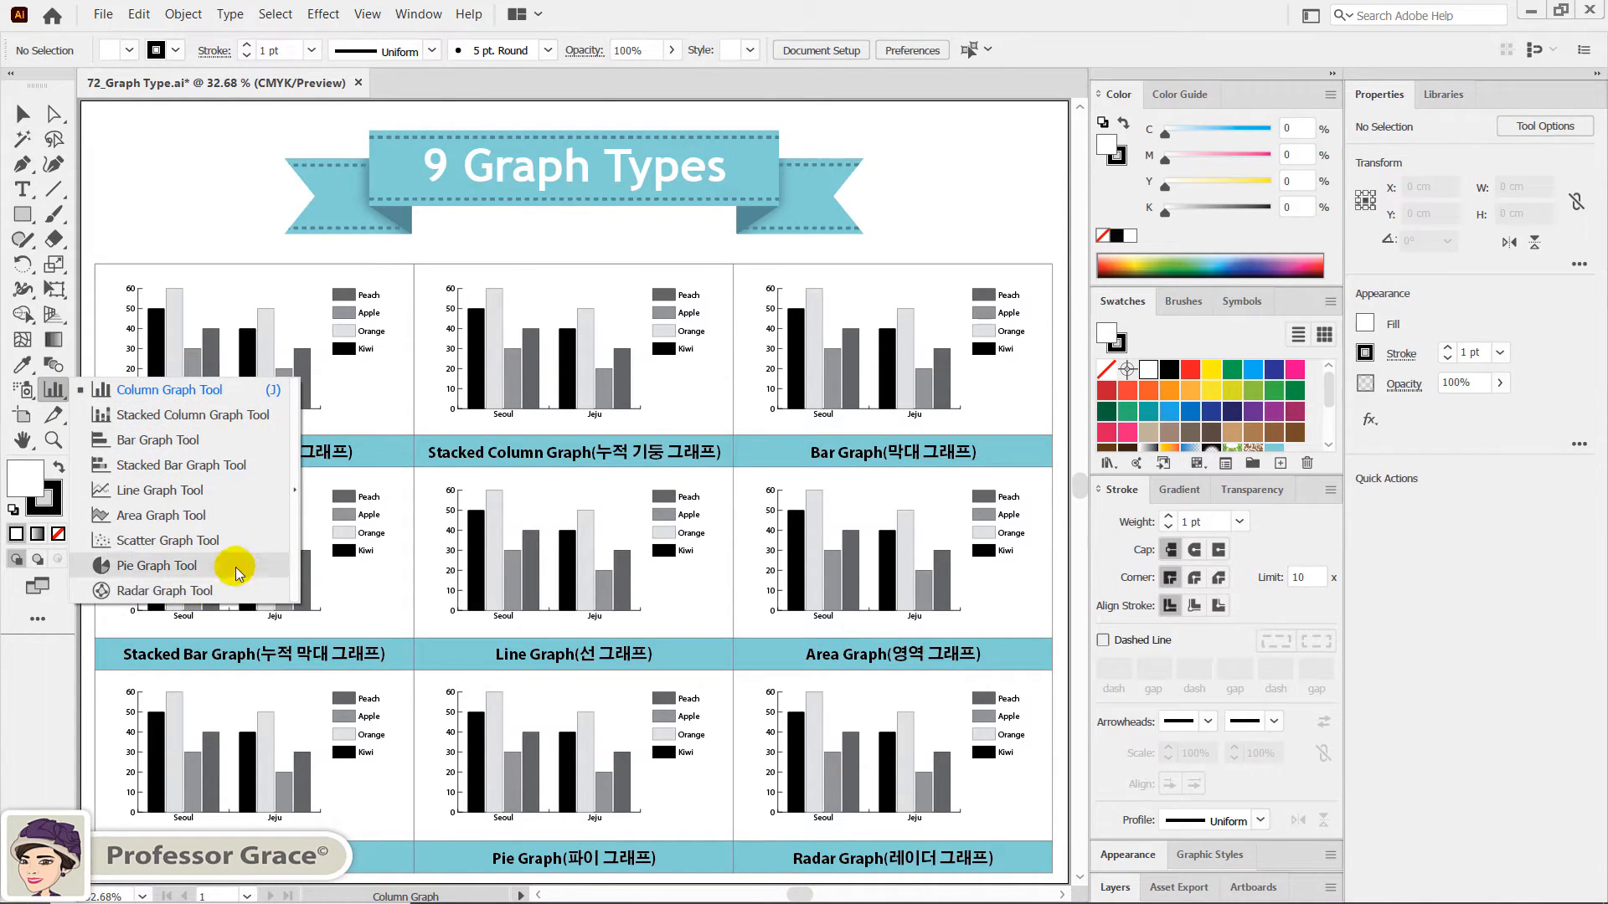
click(299, 490)
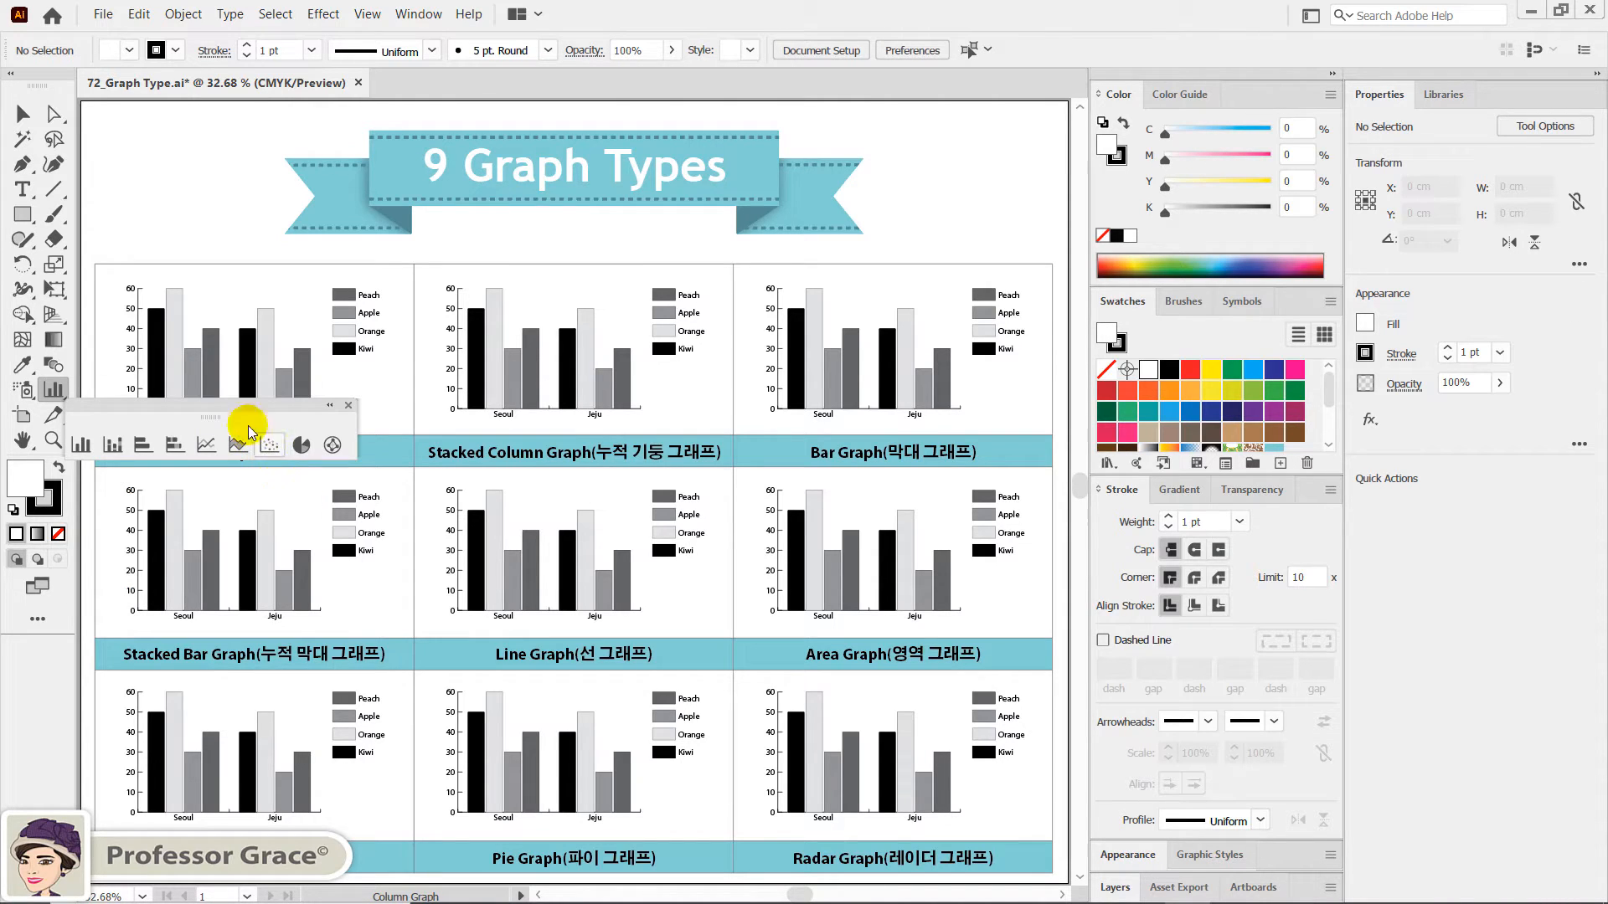
drag(212, 404, 579, 197)
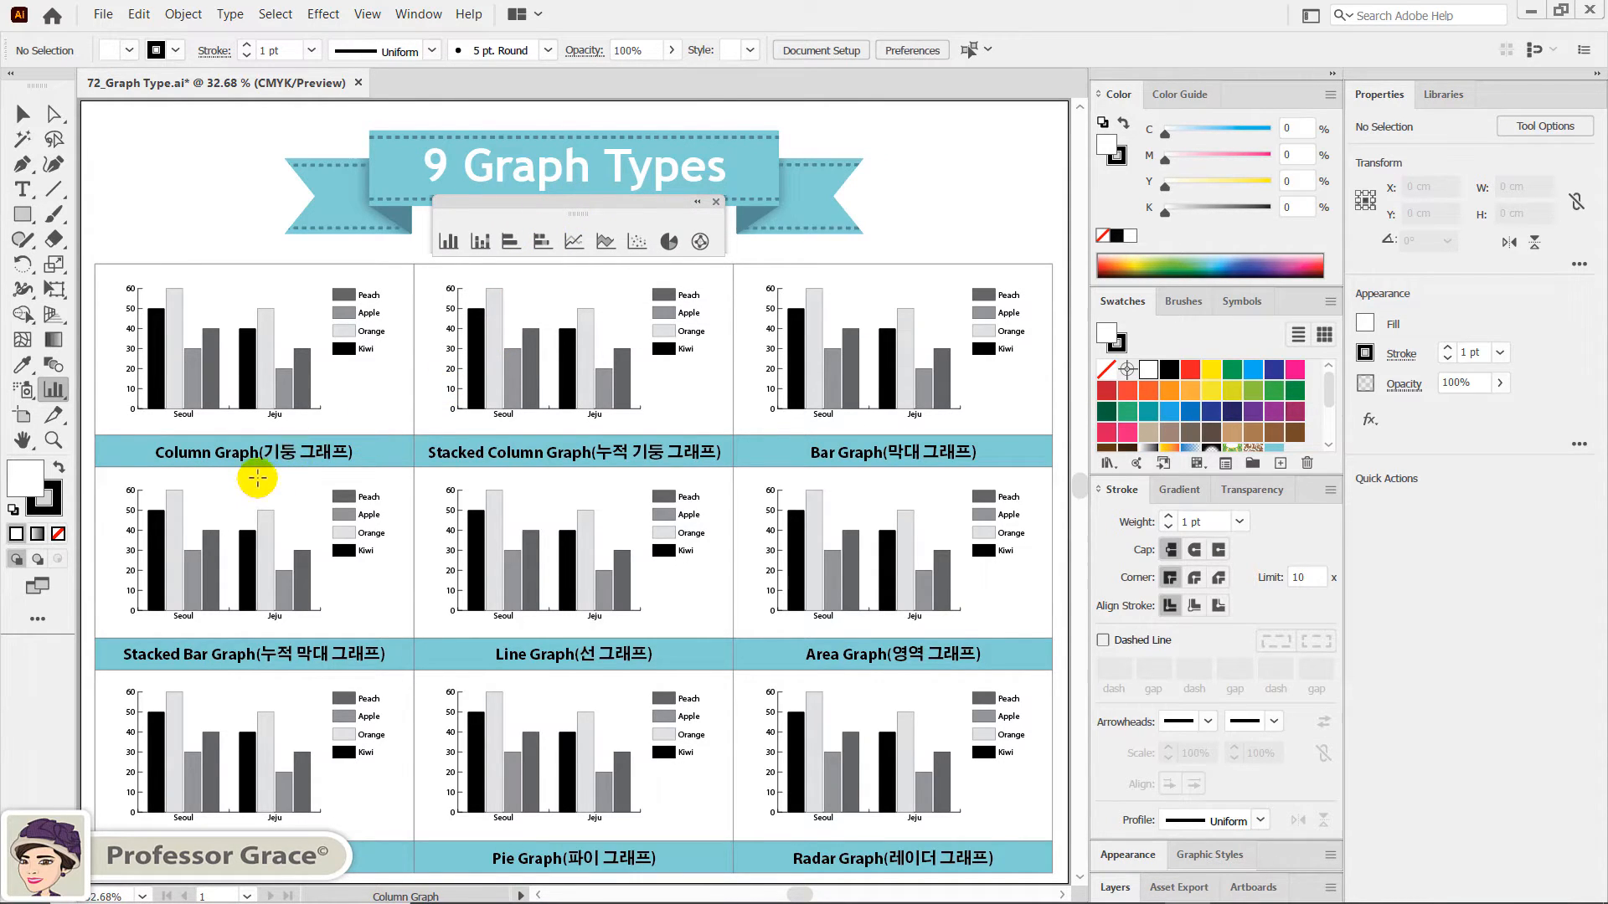
- Convert the graph above the Stacked Column Graph label to the Stacked Column type, keeping the other graph options unchanged
click(53, 440)
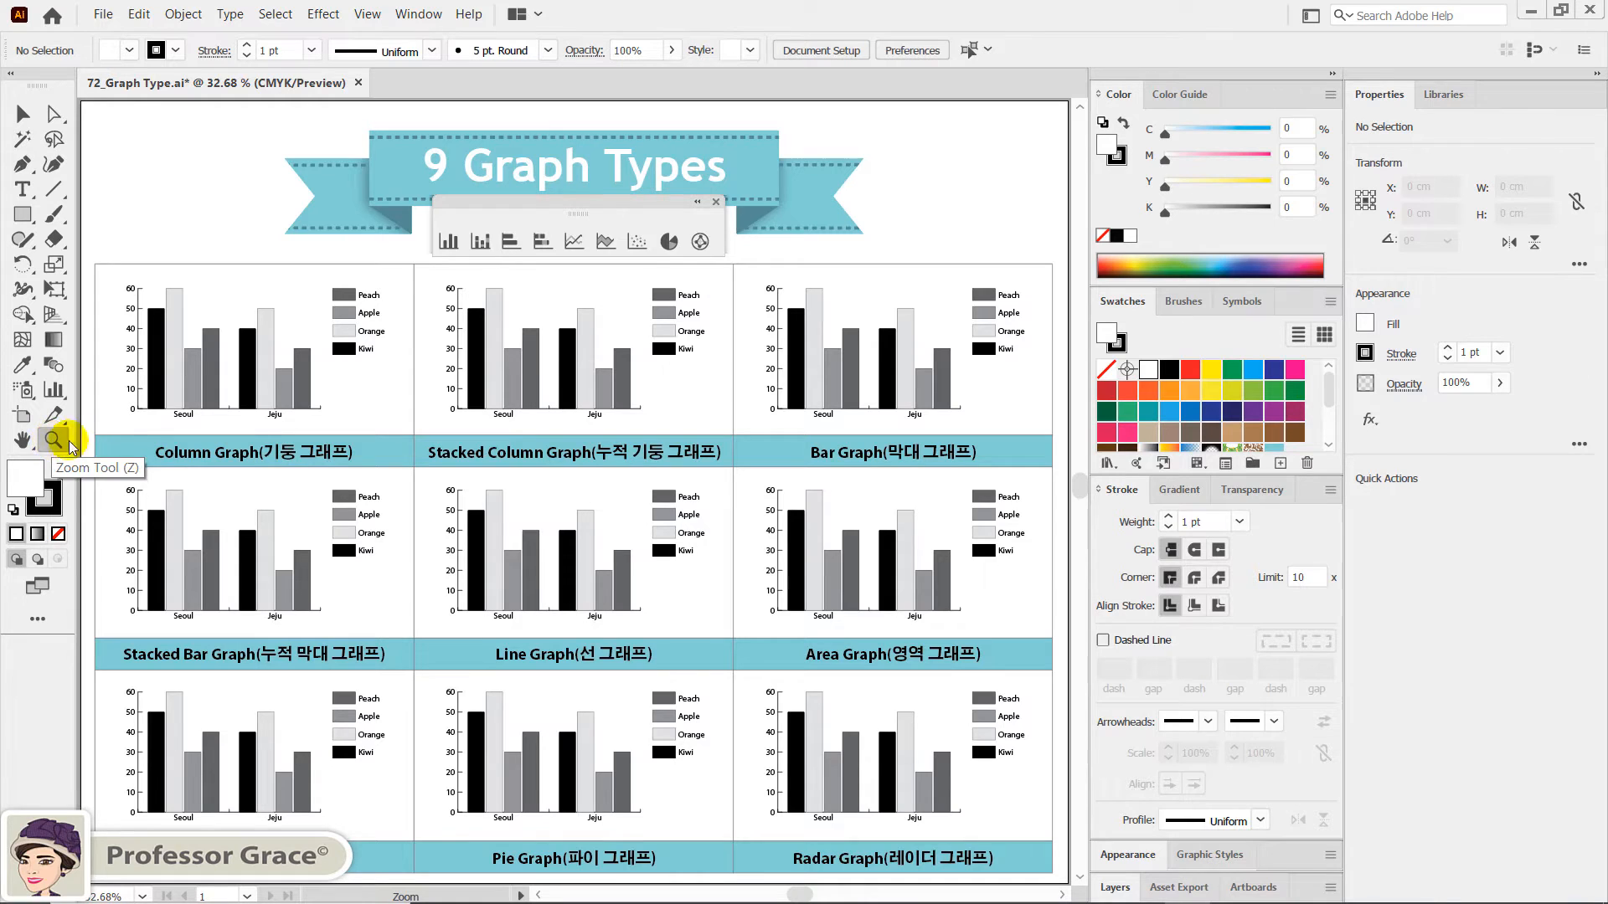
click(519, 325)
drag(572, 434, 745, 847)
drag(692, 499, 748, 683)
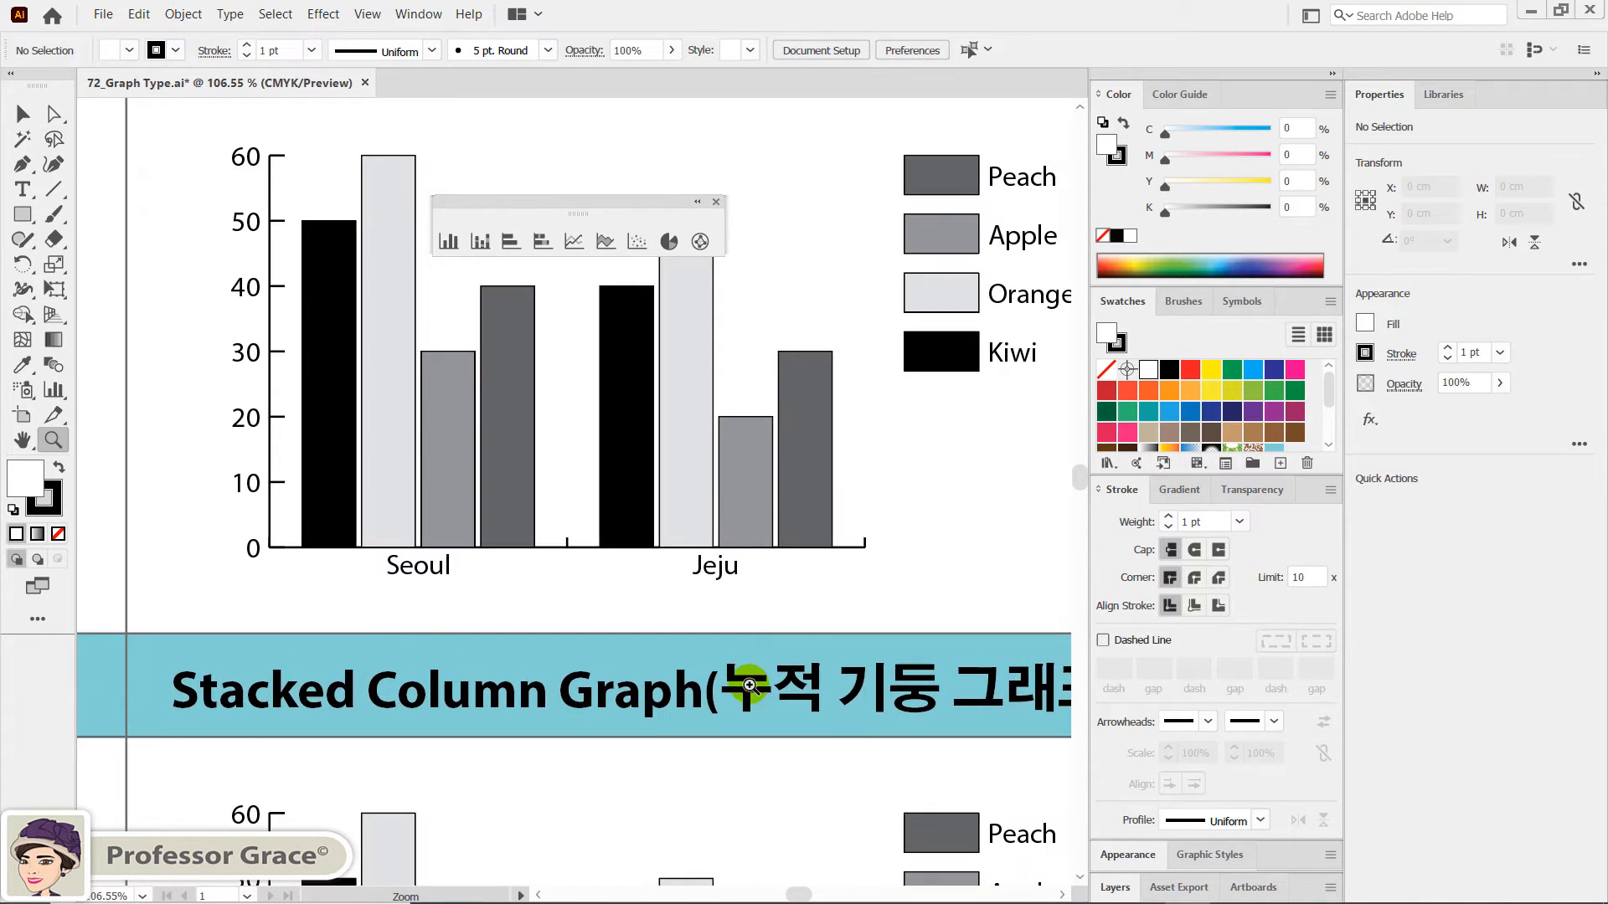
drag(802, 455, 730, 589)
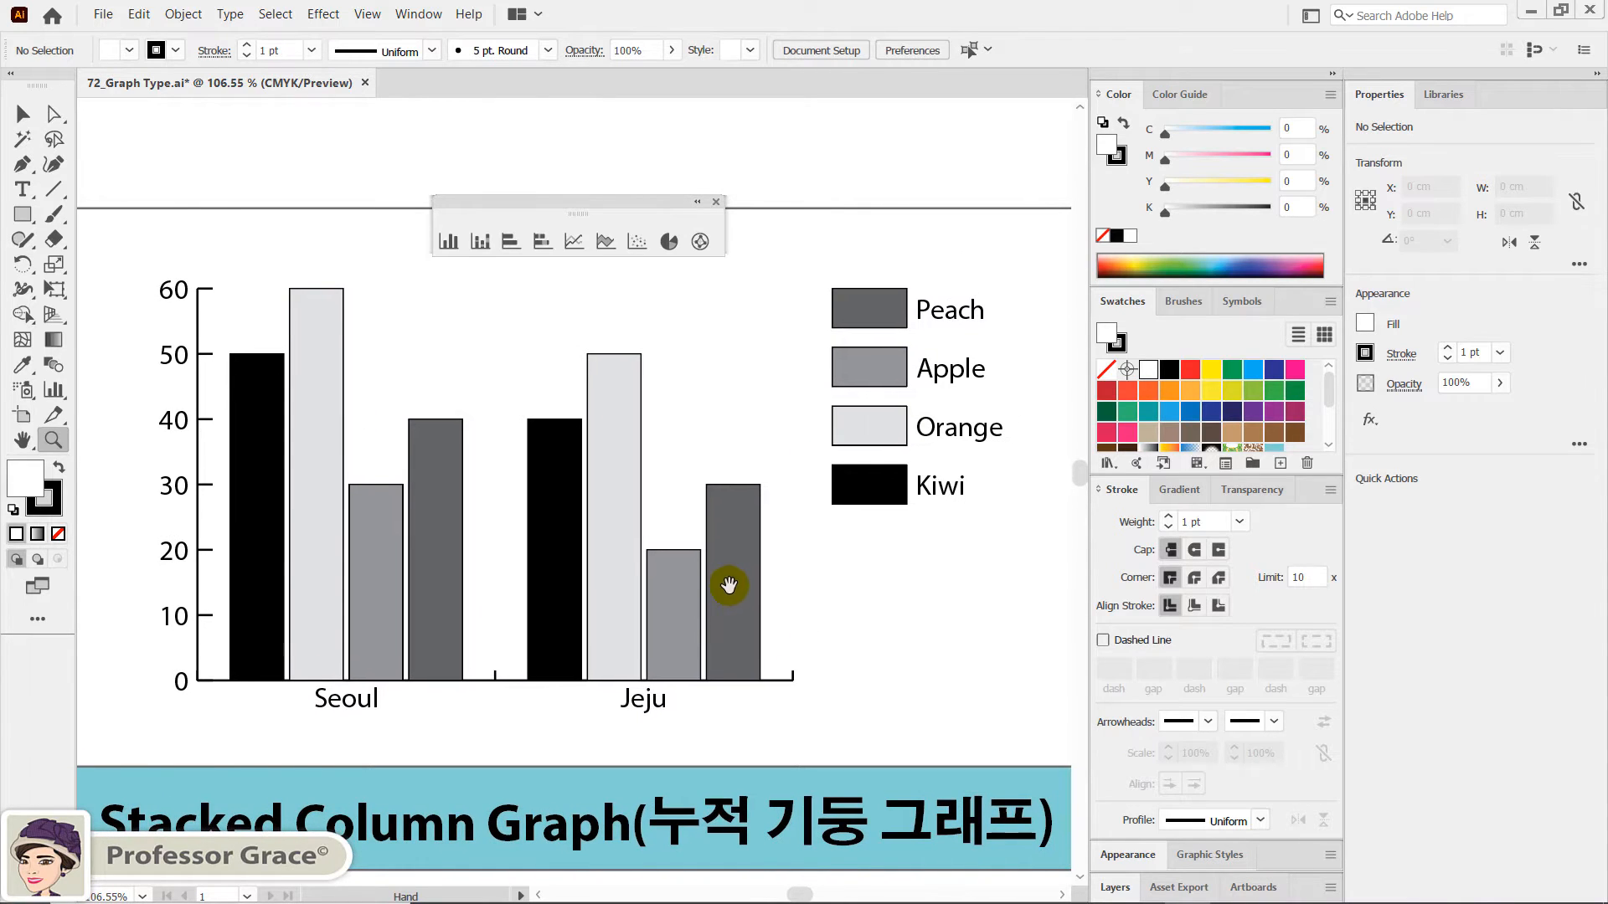
click(22, 112)
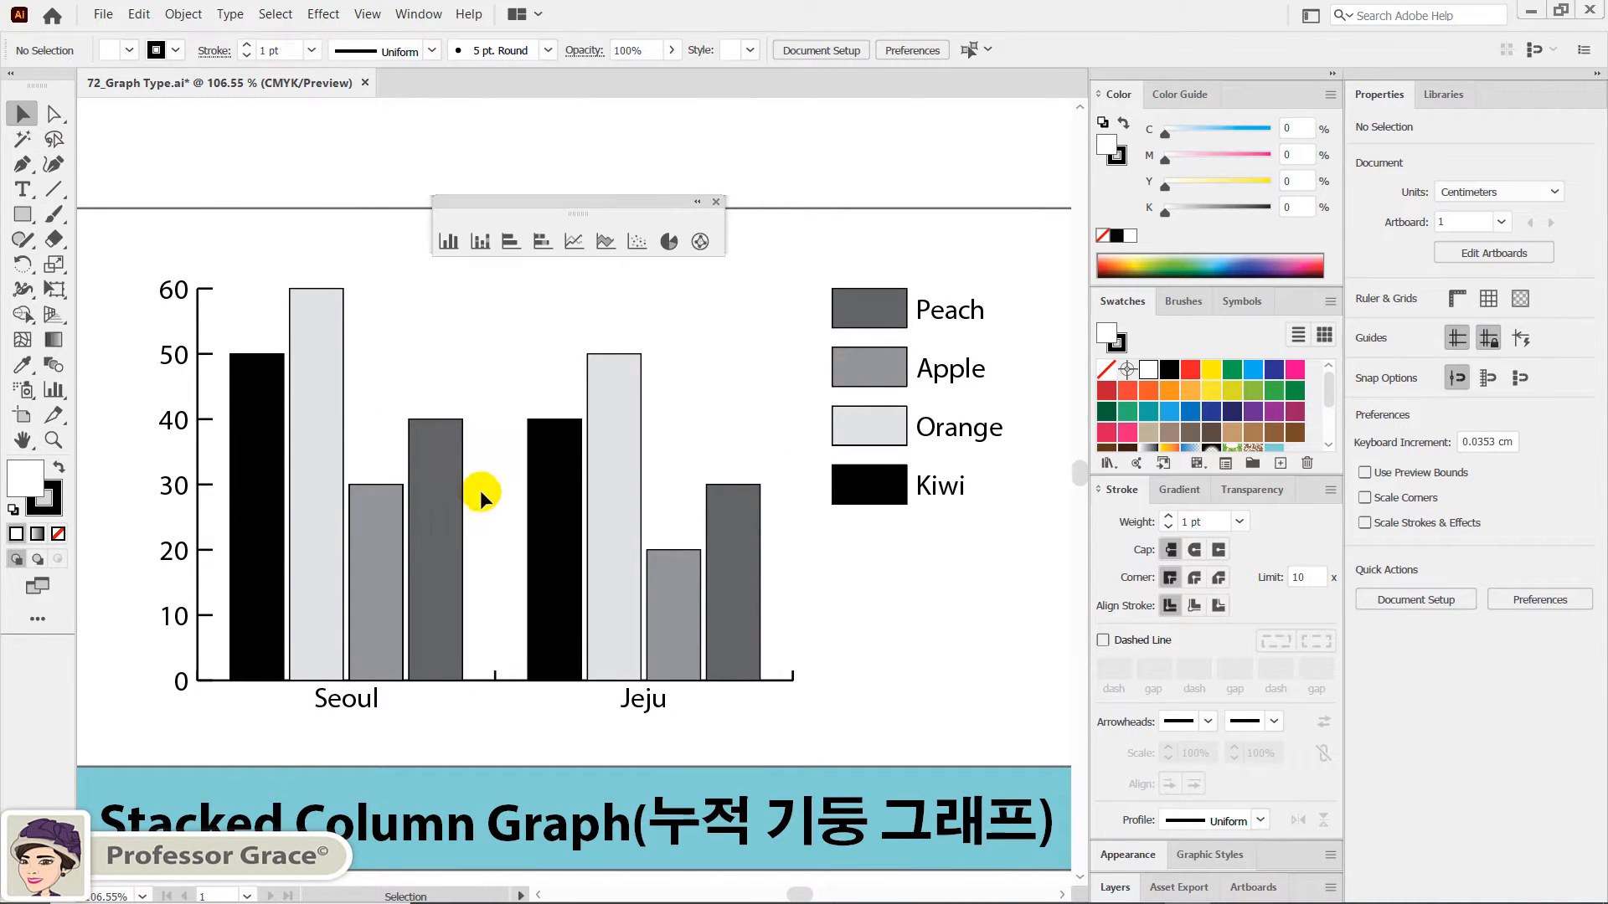
click(428, 525)
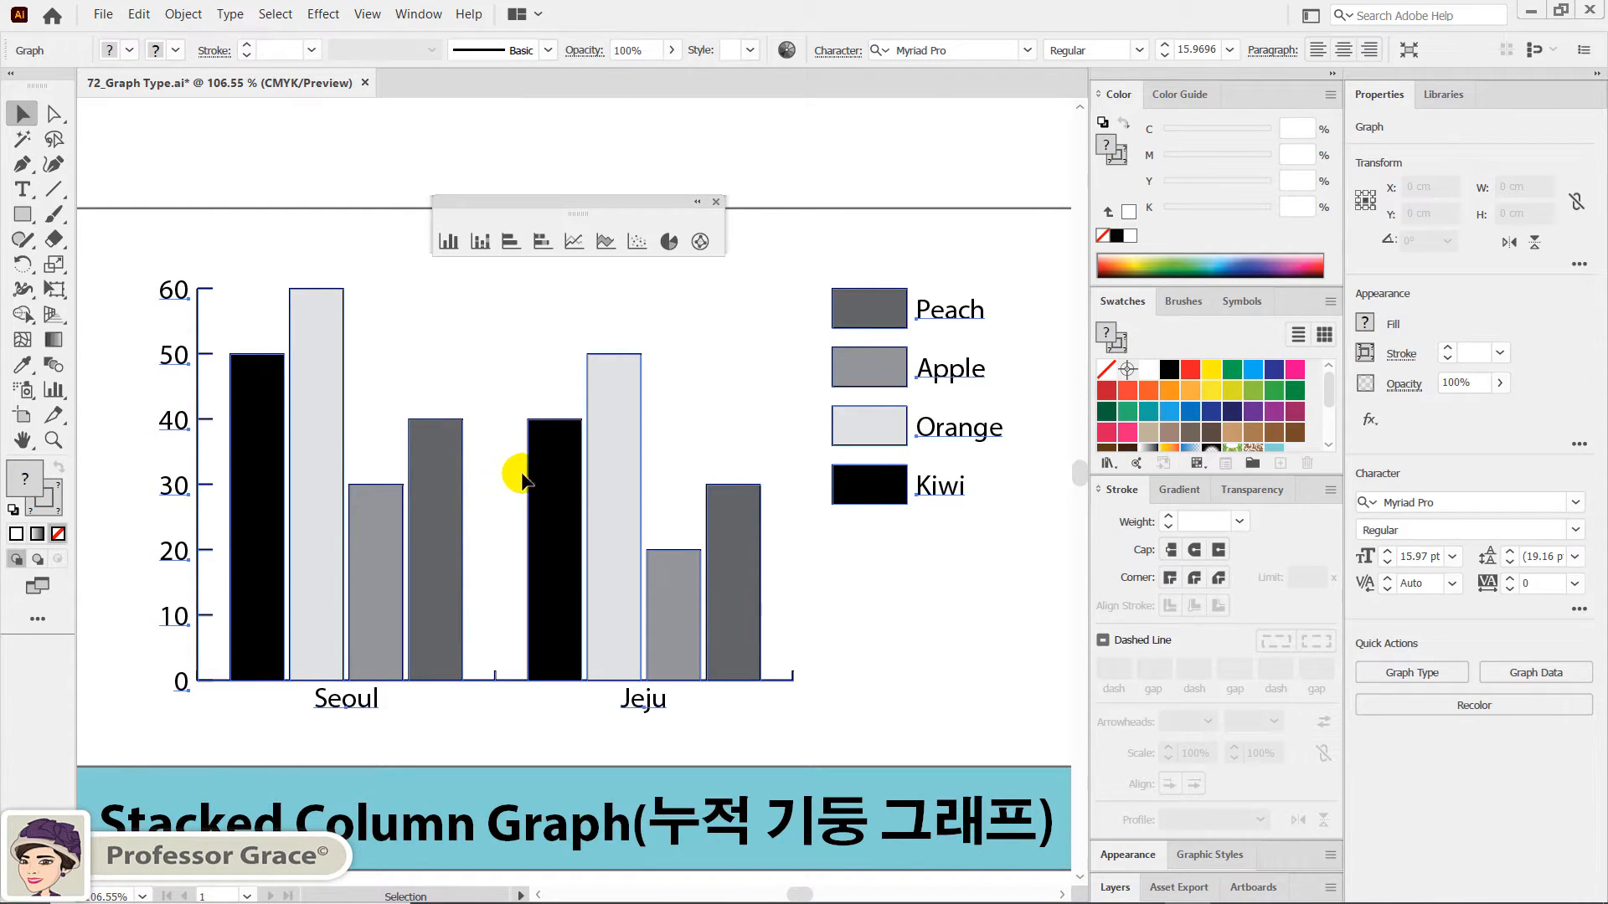
double_click(481, 245)
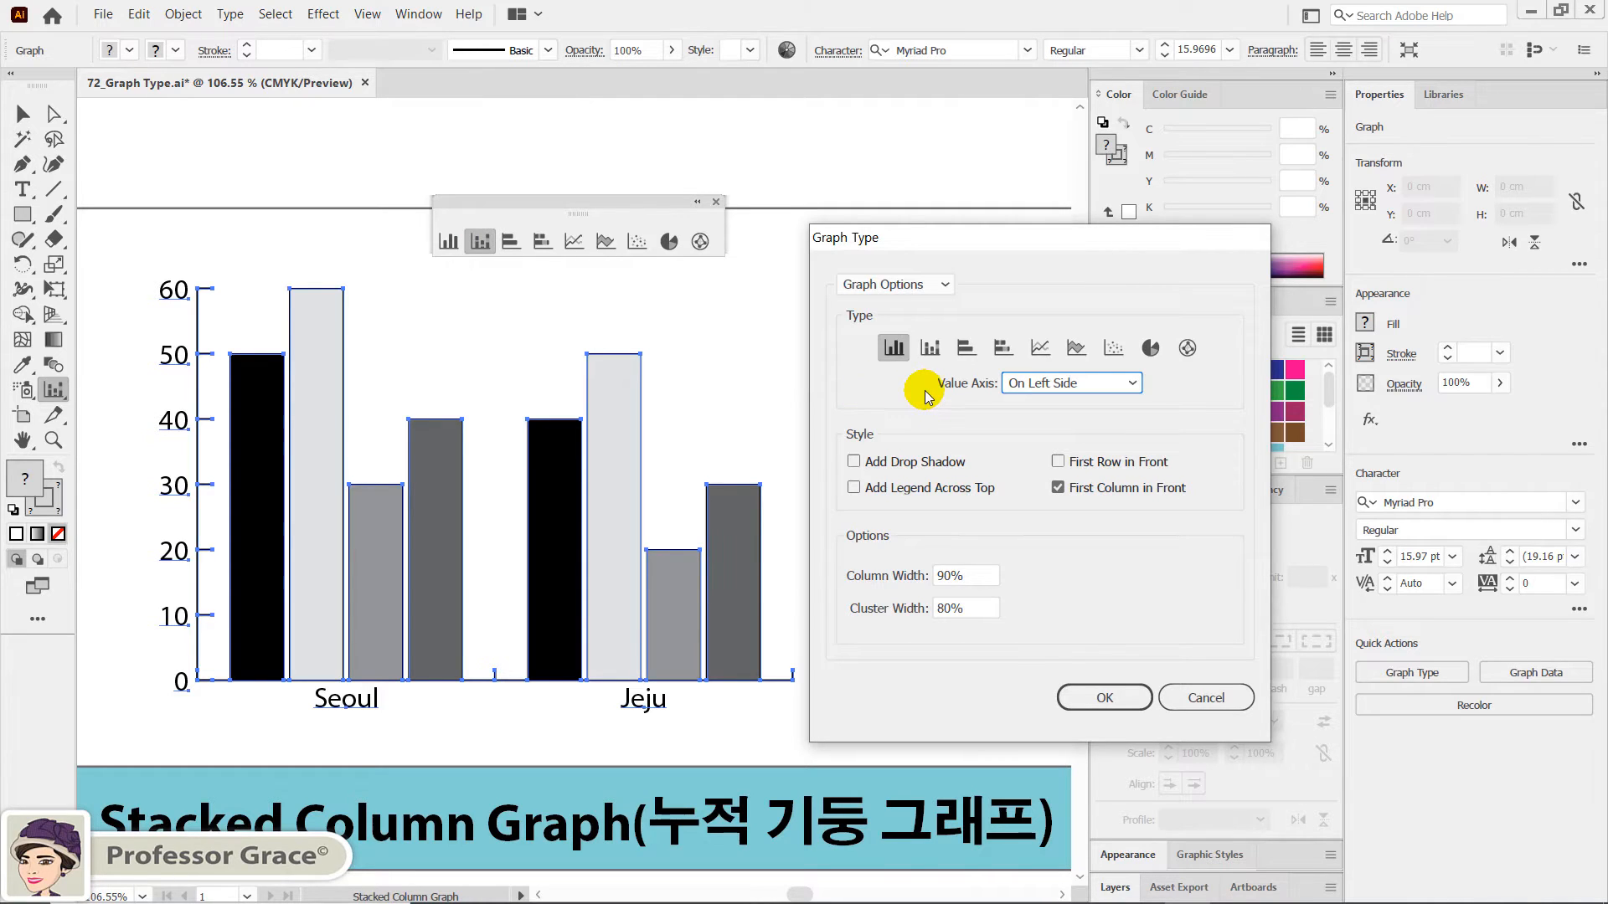
click(932, 348)
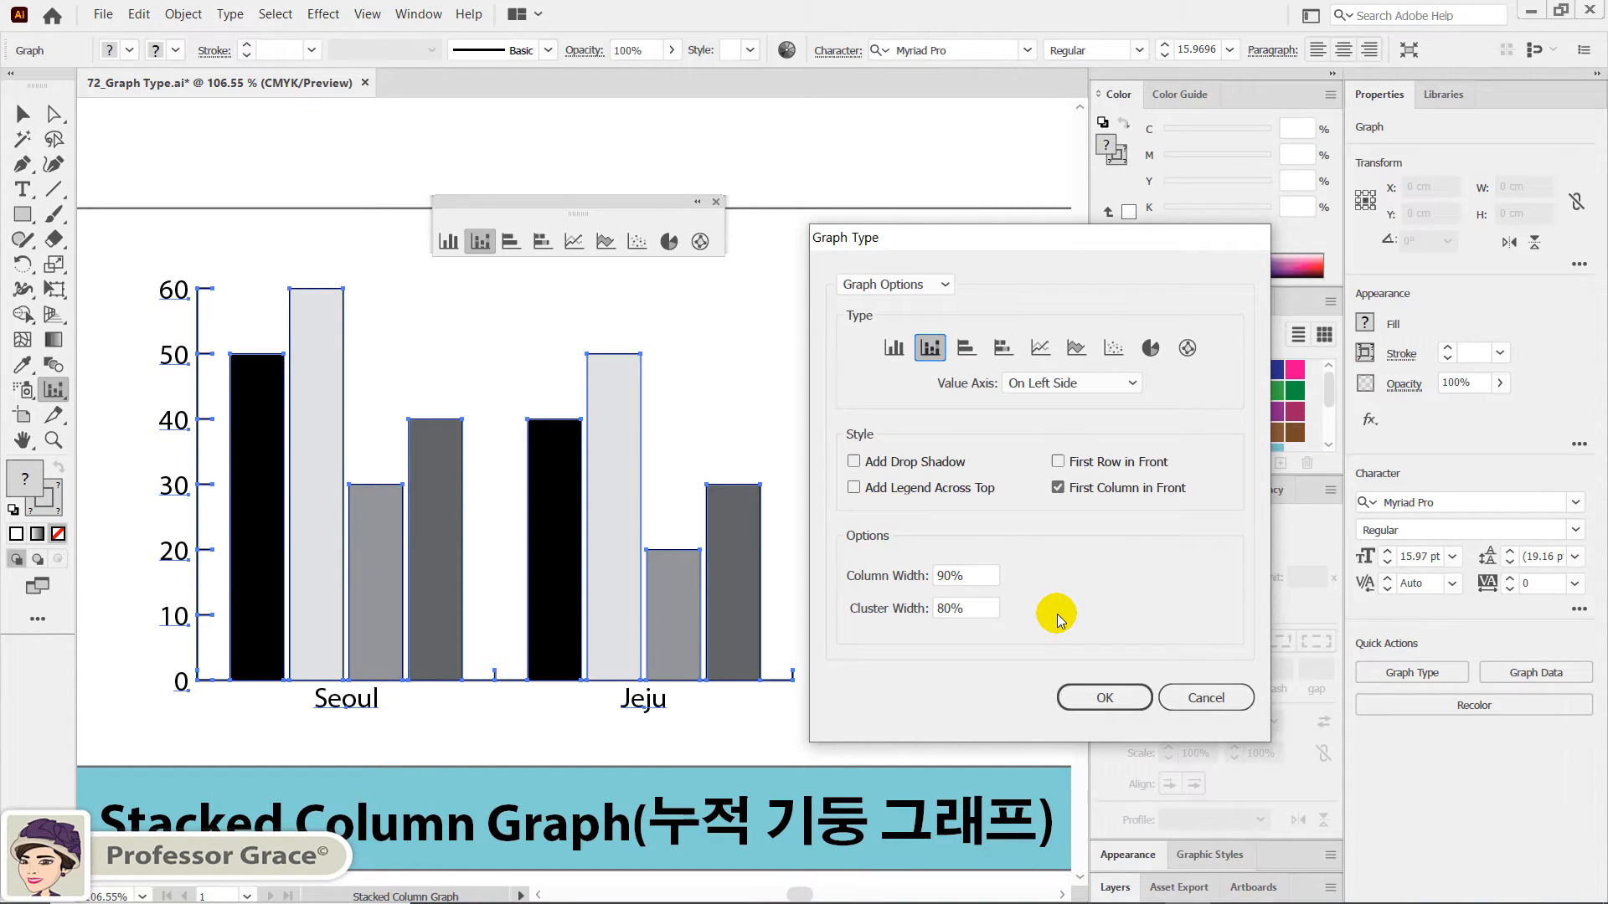
click(1105, 699)
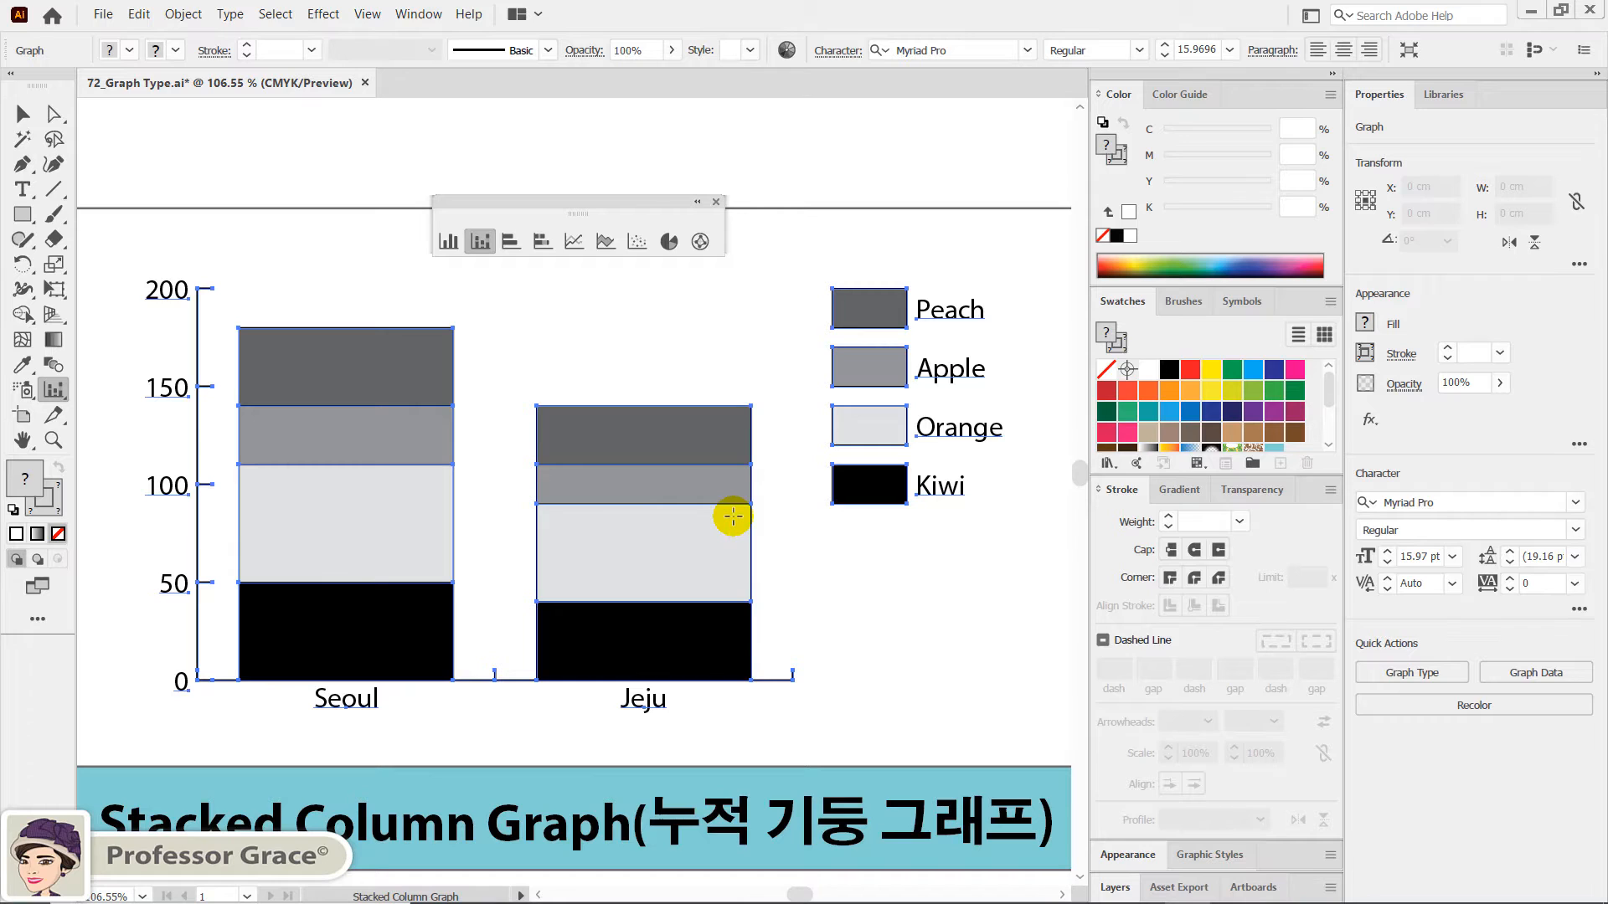
- Close the floating graph toolbar and clear the selection, returning to the Selection tool
click(717, 202)
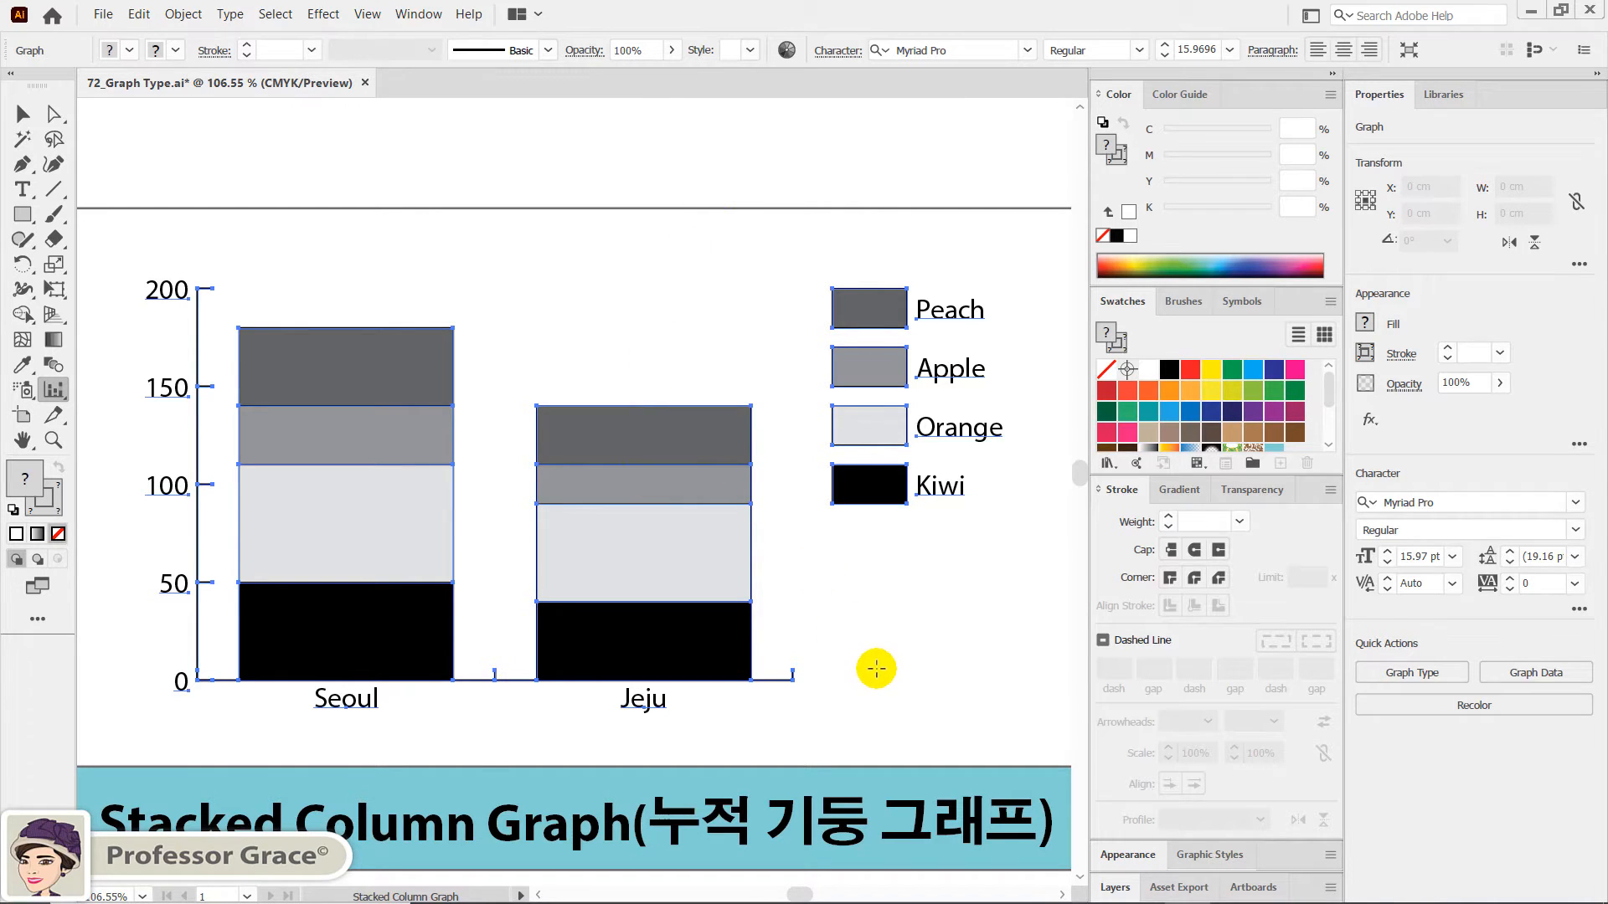
key(ctrl+shift+a)
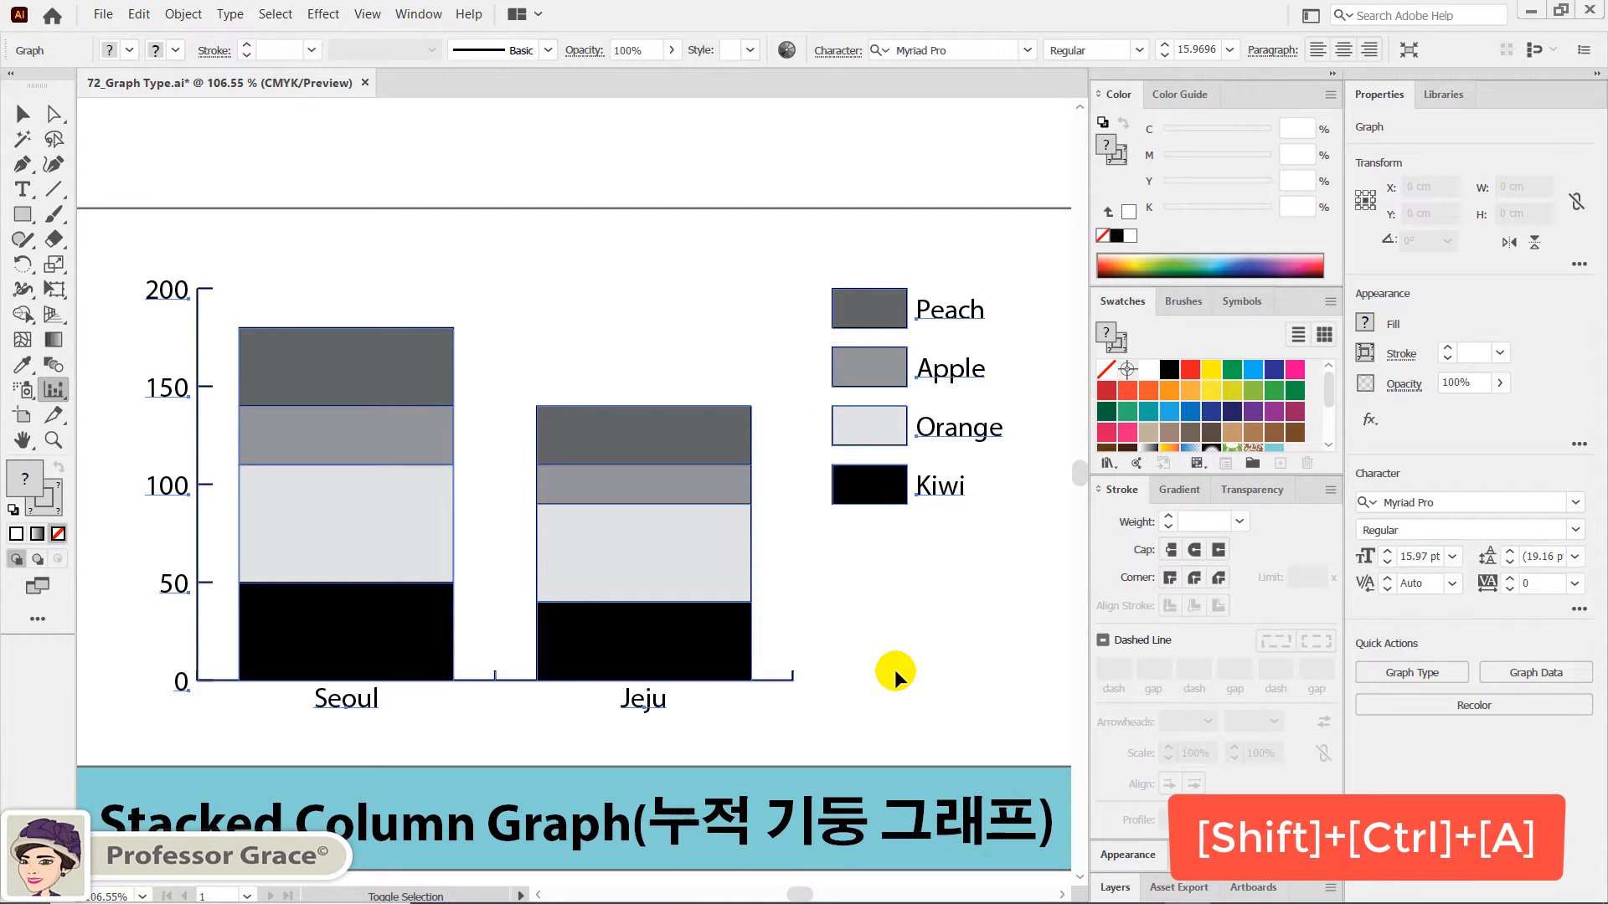
key(ctrl+shift+a)
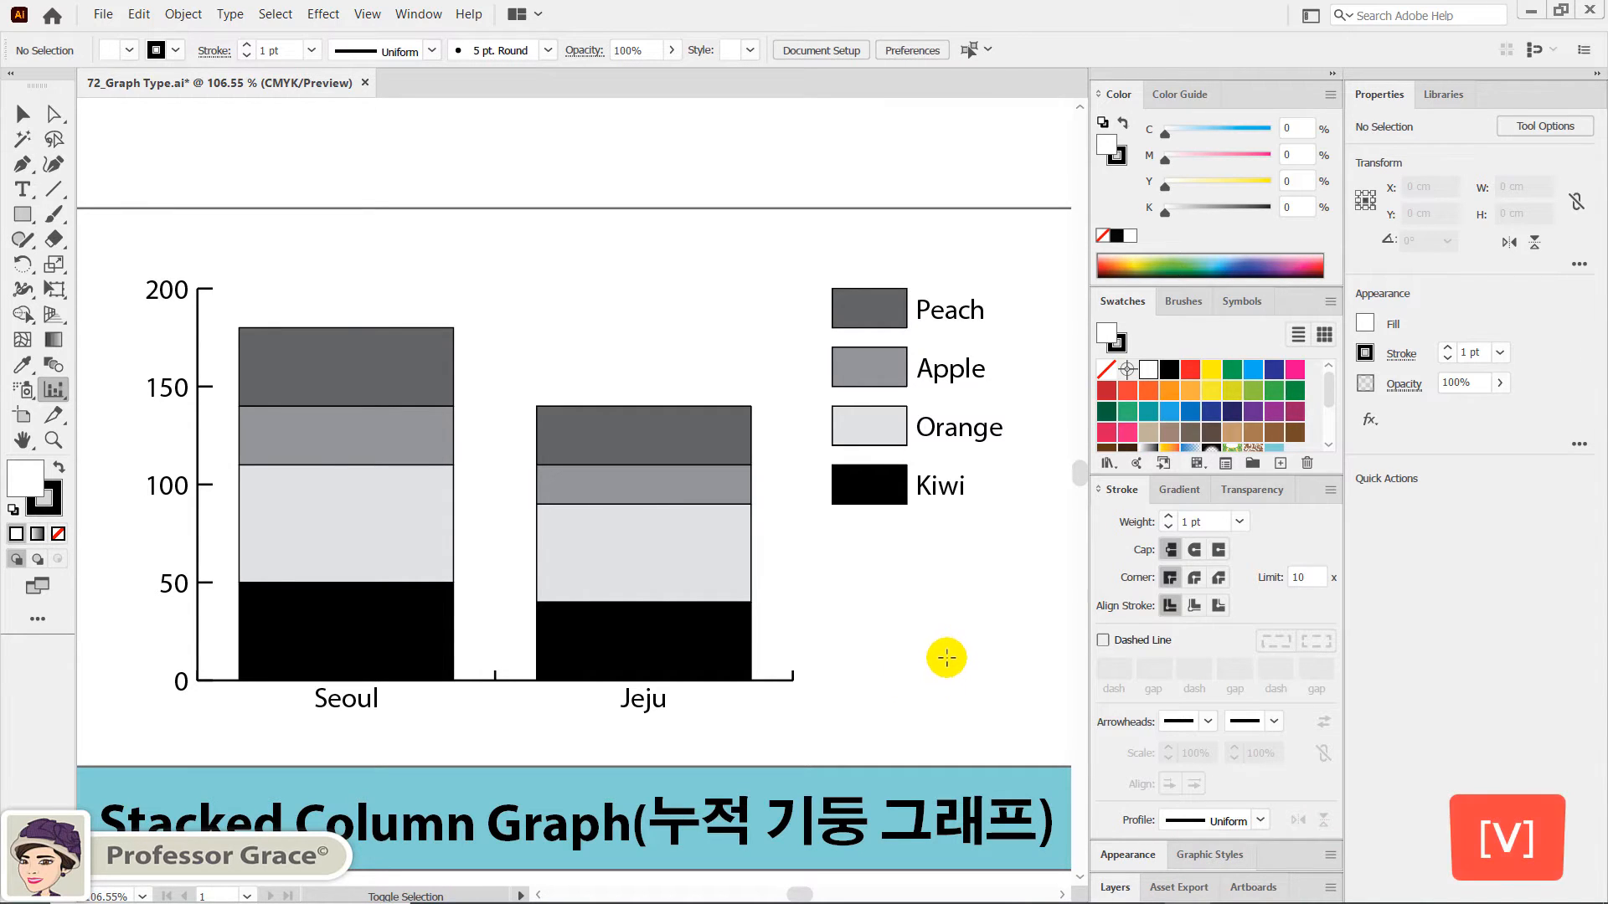
key(v)
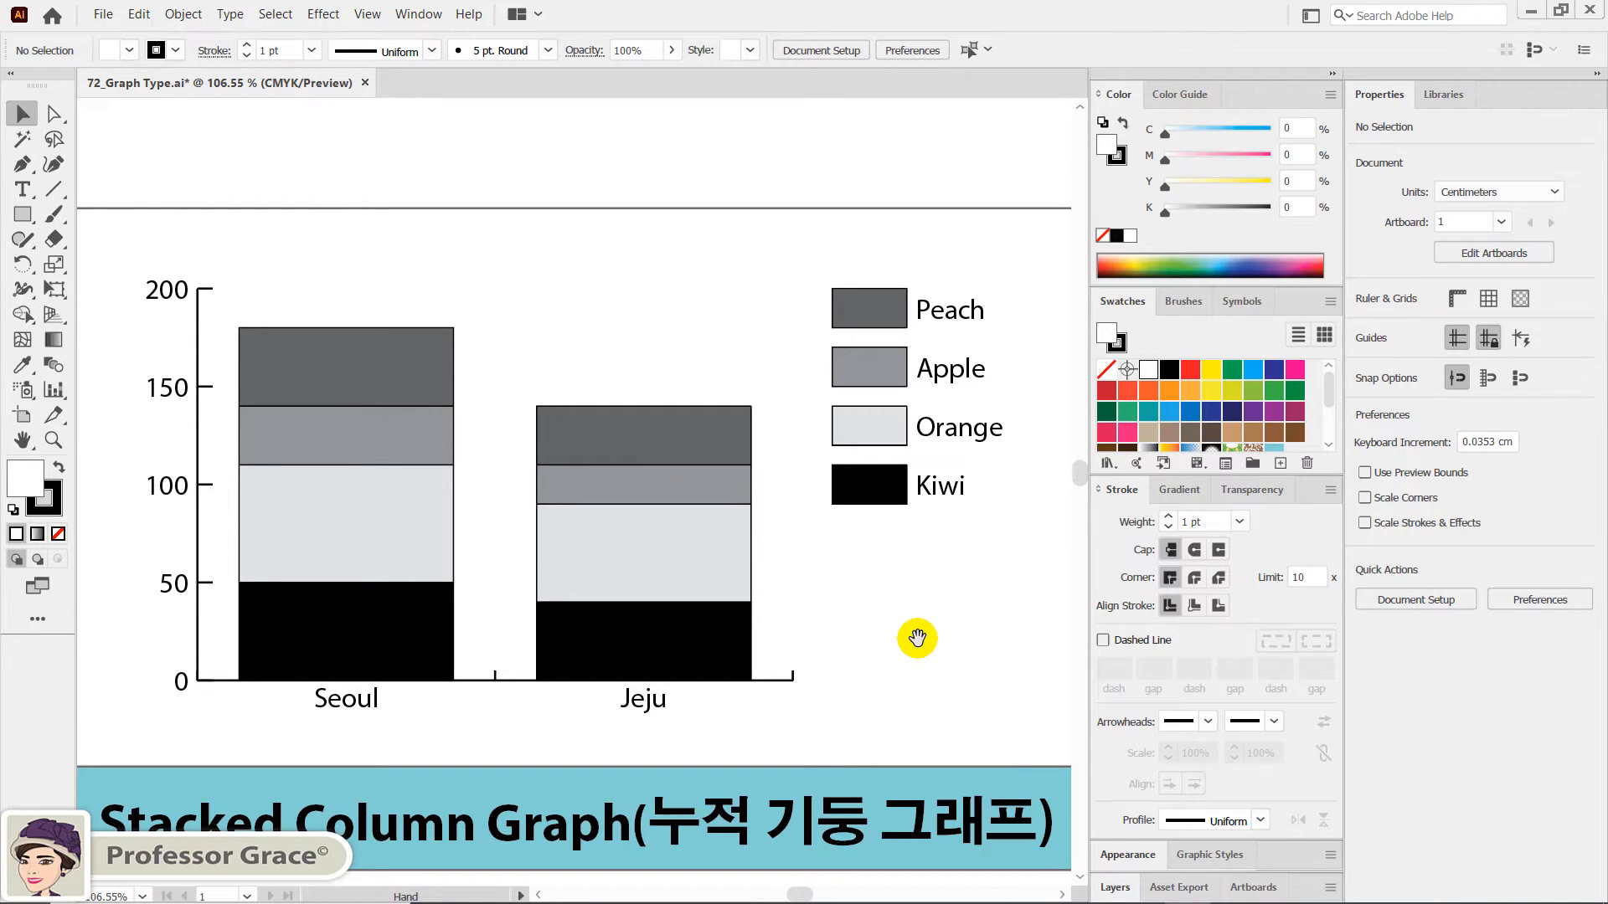
- Convert the graph above the Bar Graph label to the Bar type, keeping its default options, and deselect it
key(space)
drag(995, 640, 624, 642)
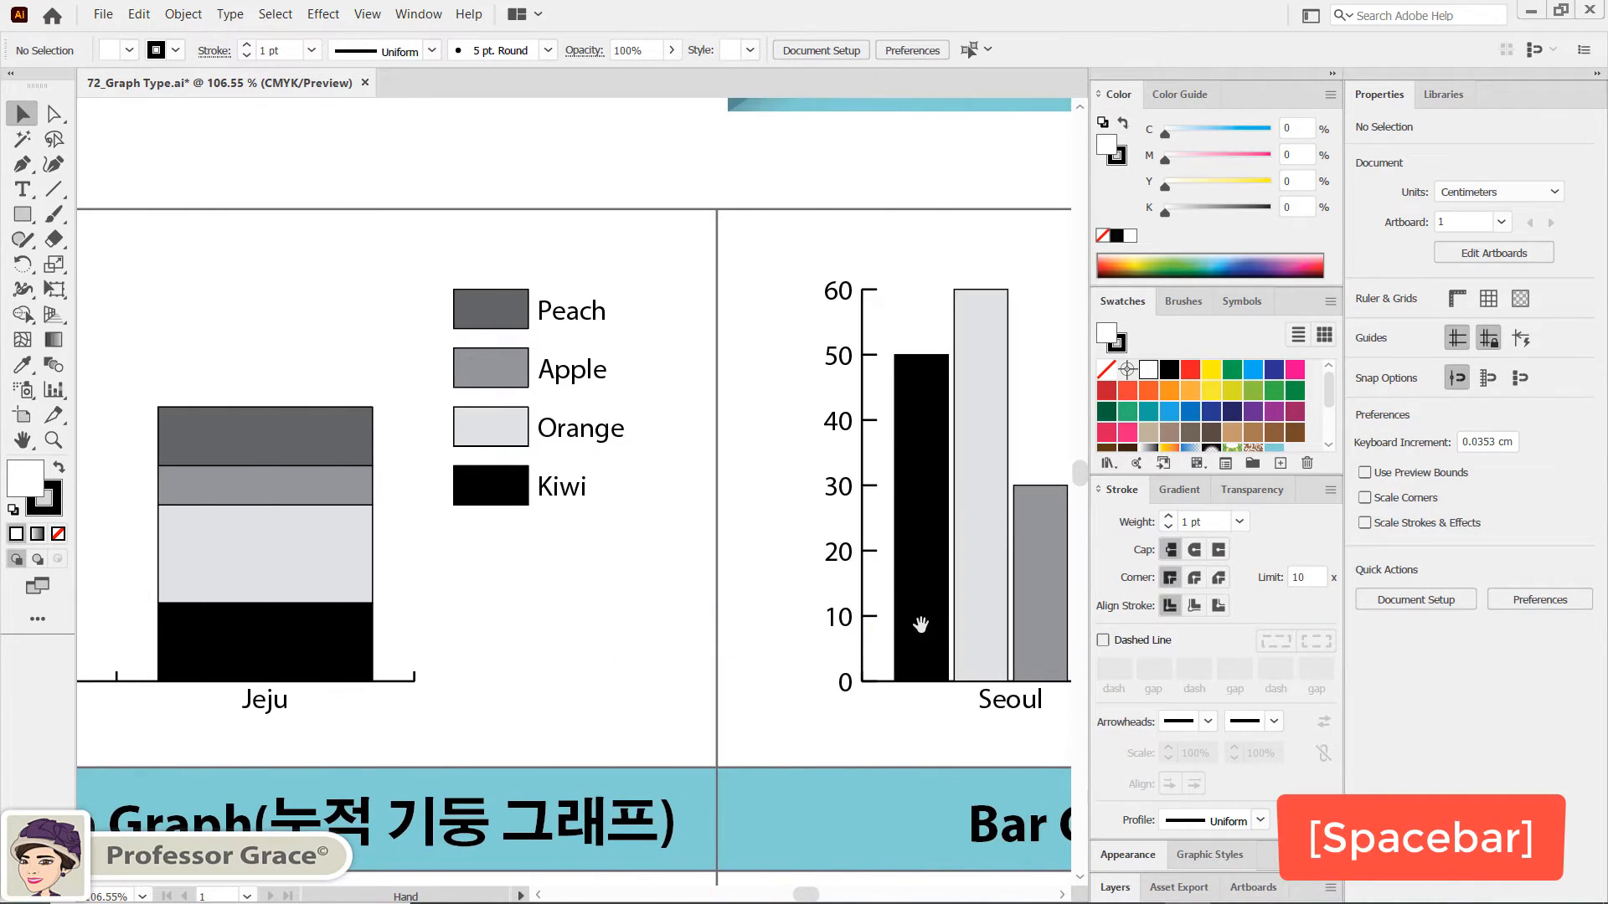
drag(922, 620, 372, 628)
drag(832, 617, 559, 629)
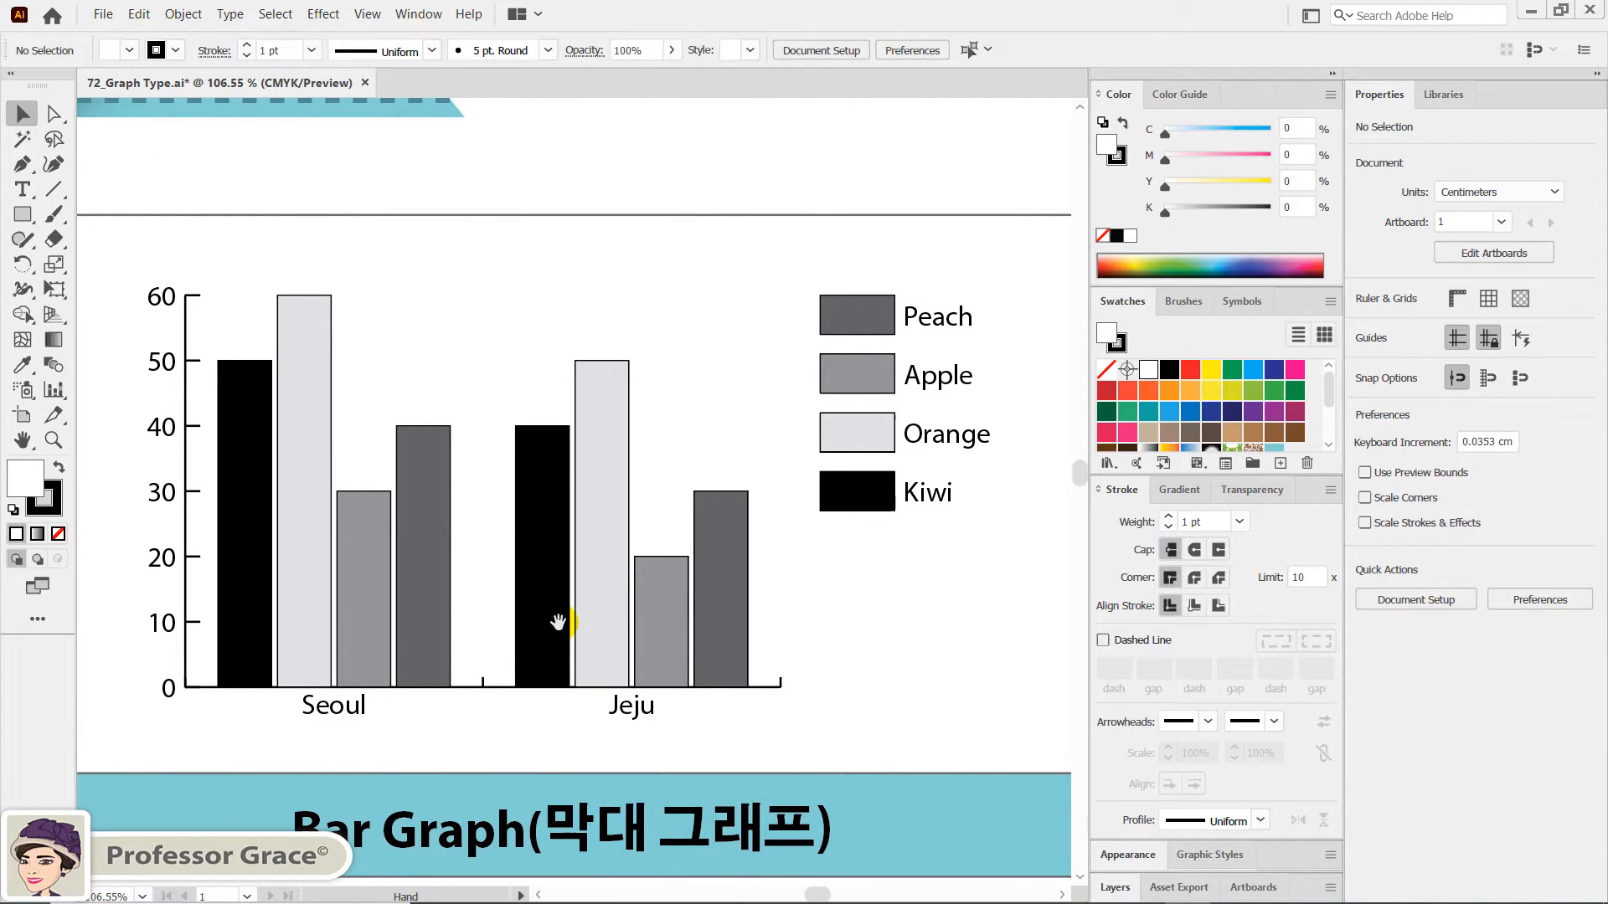
click(609, 593)
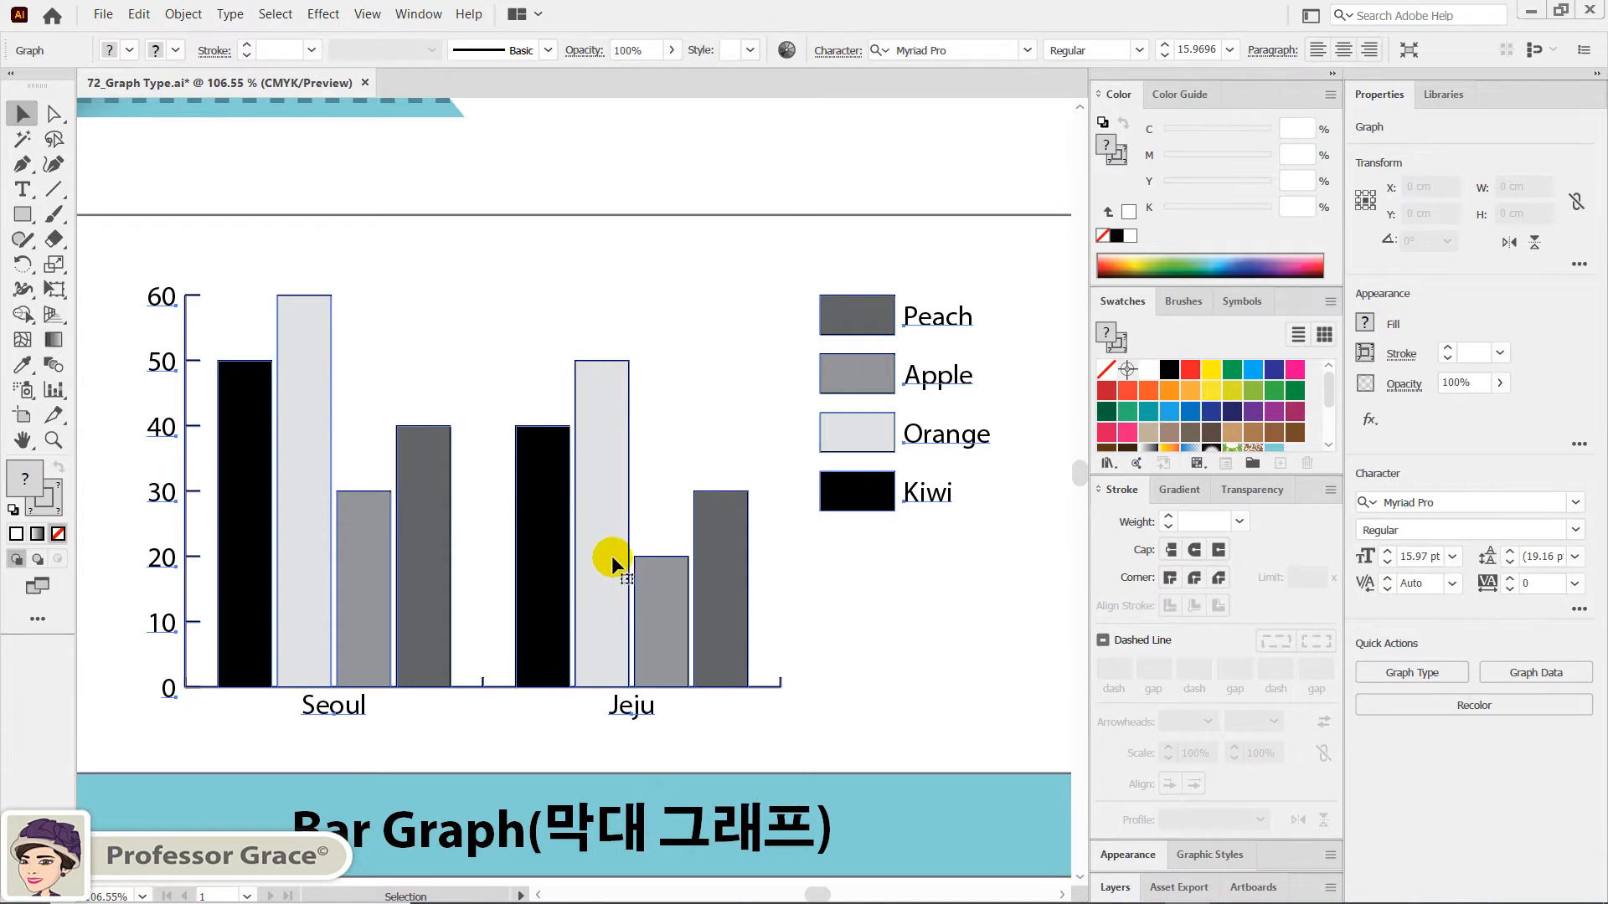
right_click(601, 381)
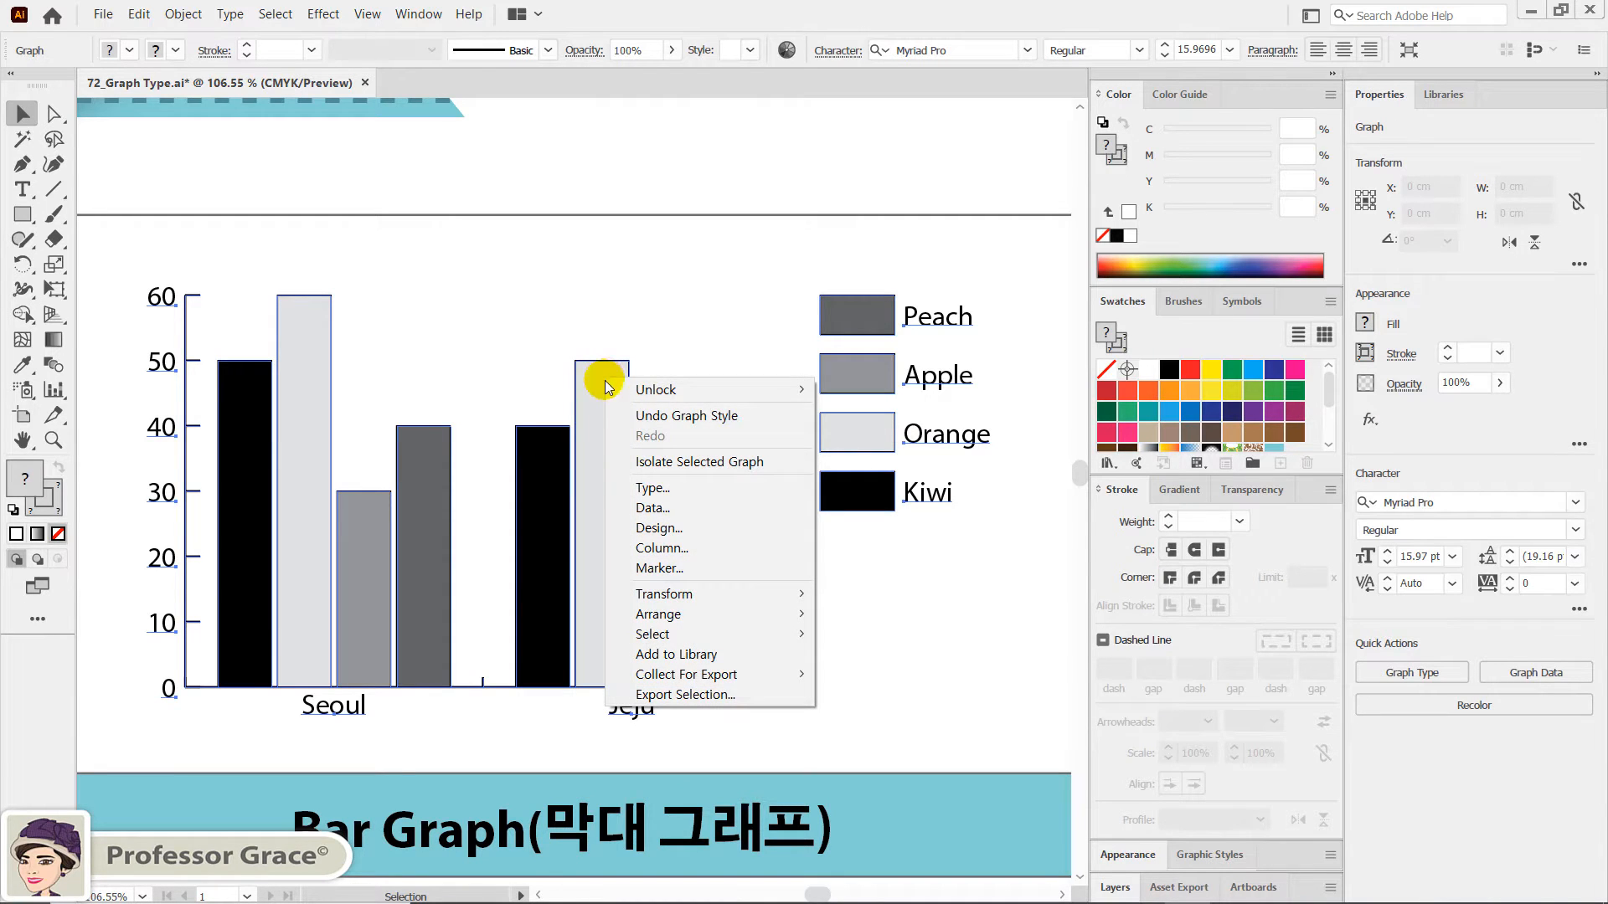
click(665, 488)
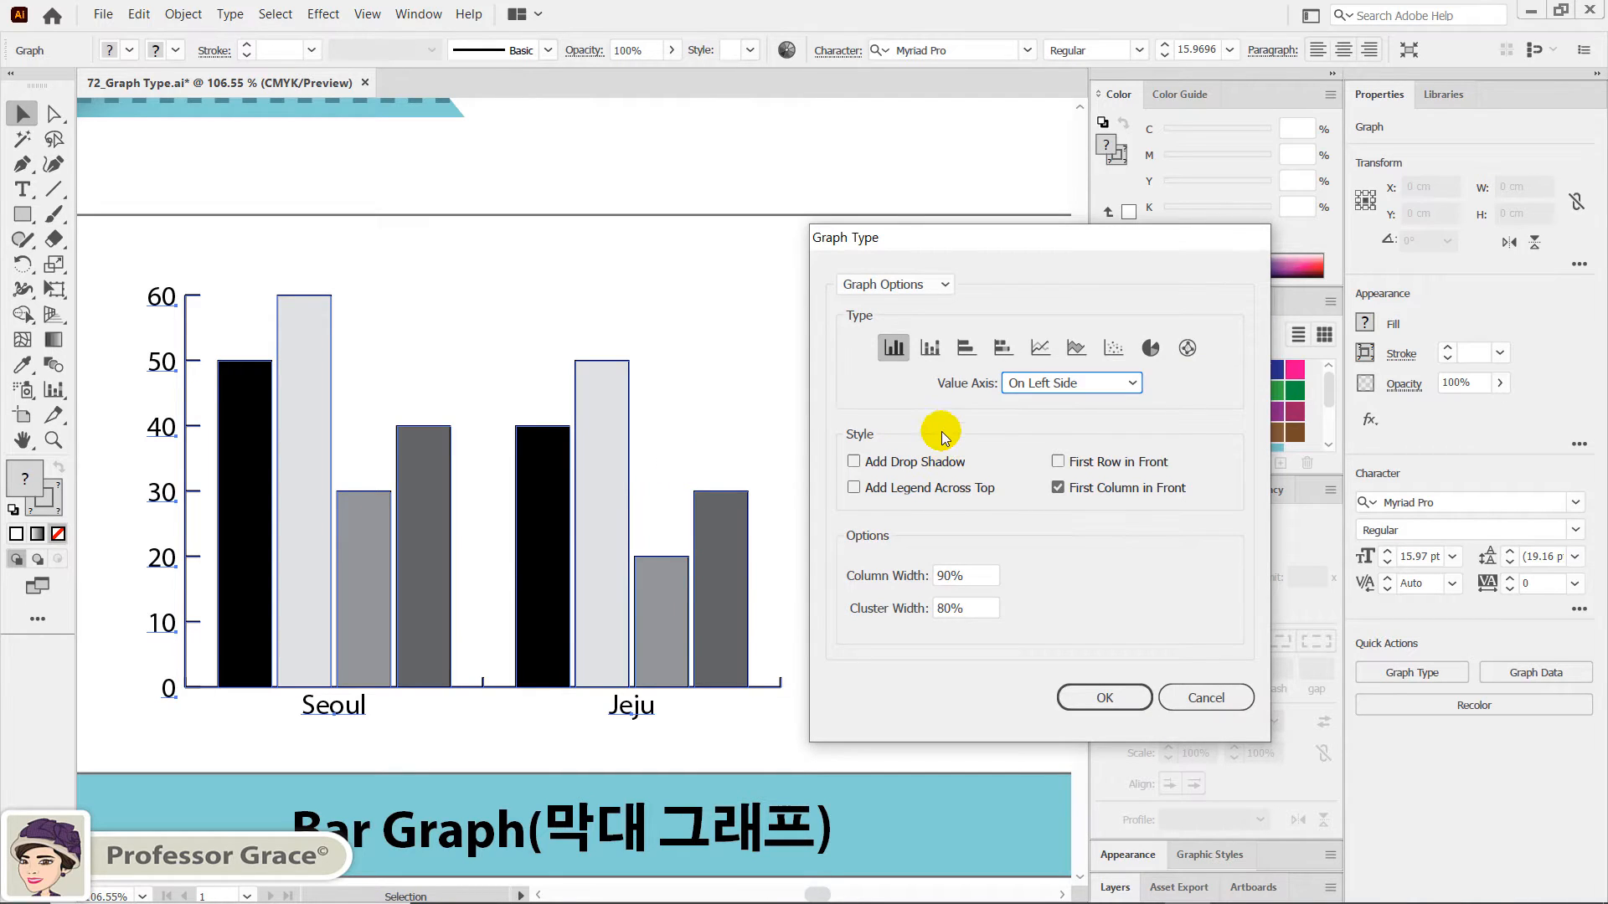
click(967, 350)
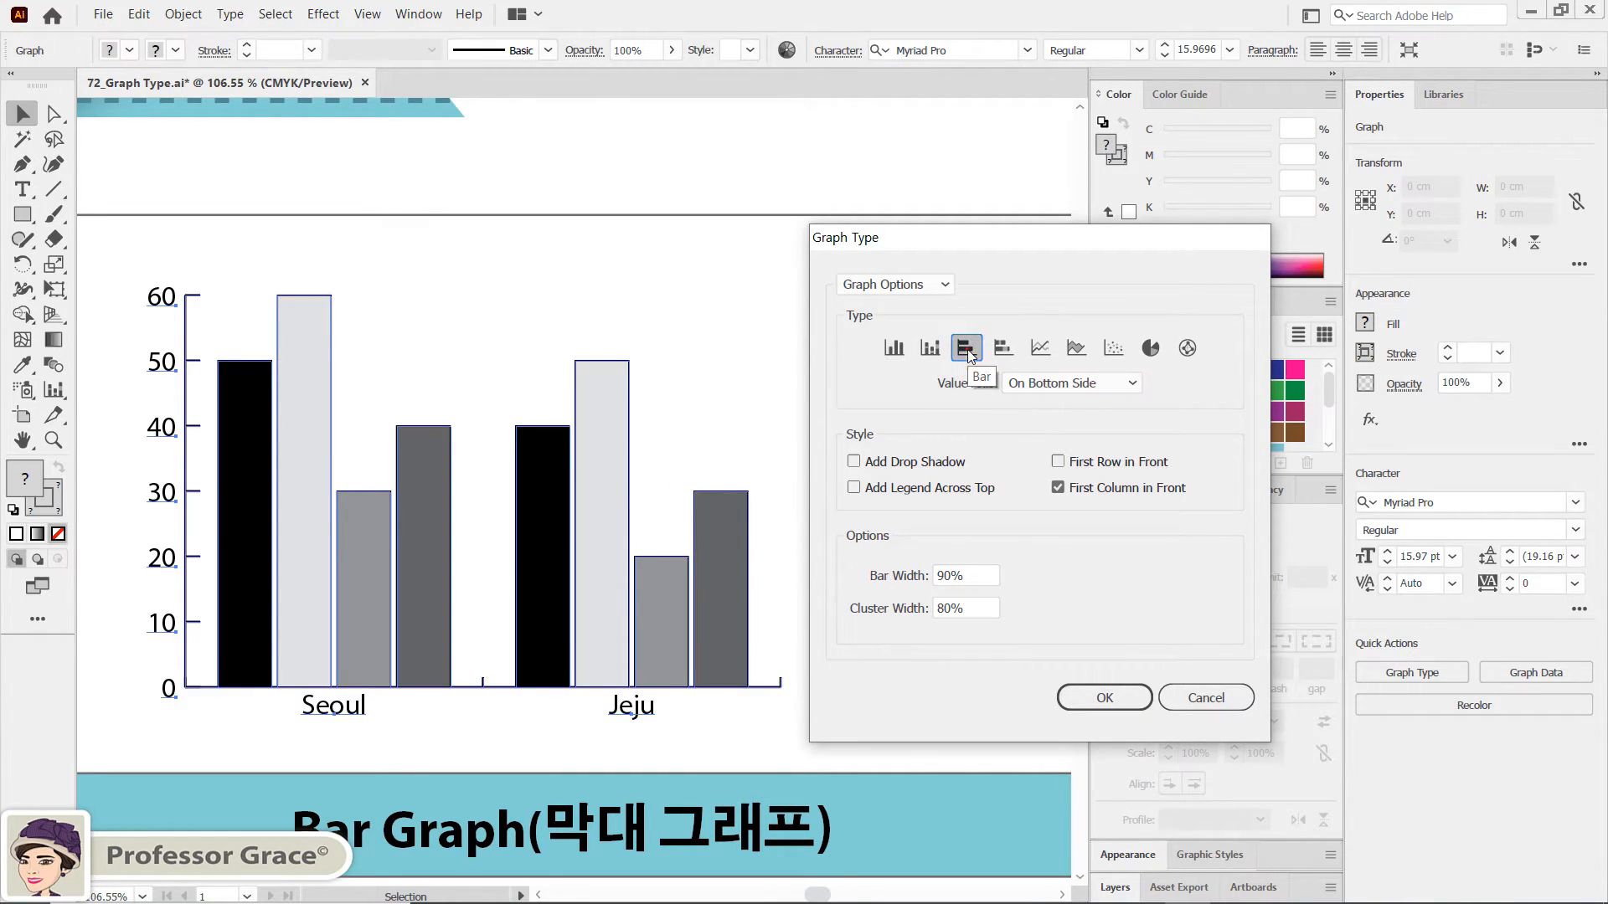
click(1104, 699)
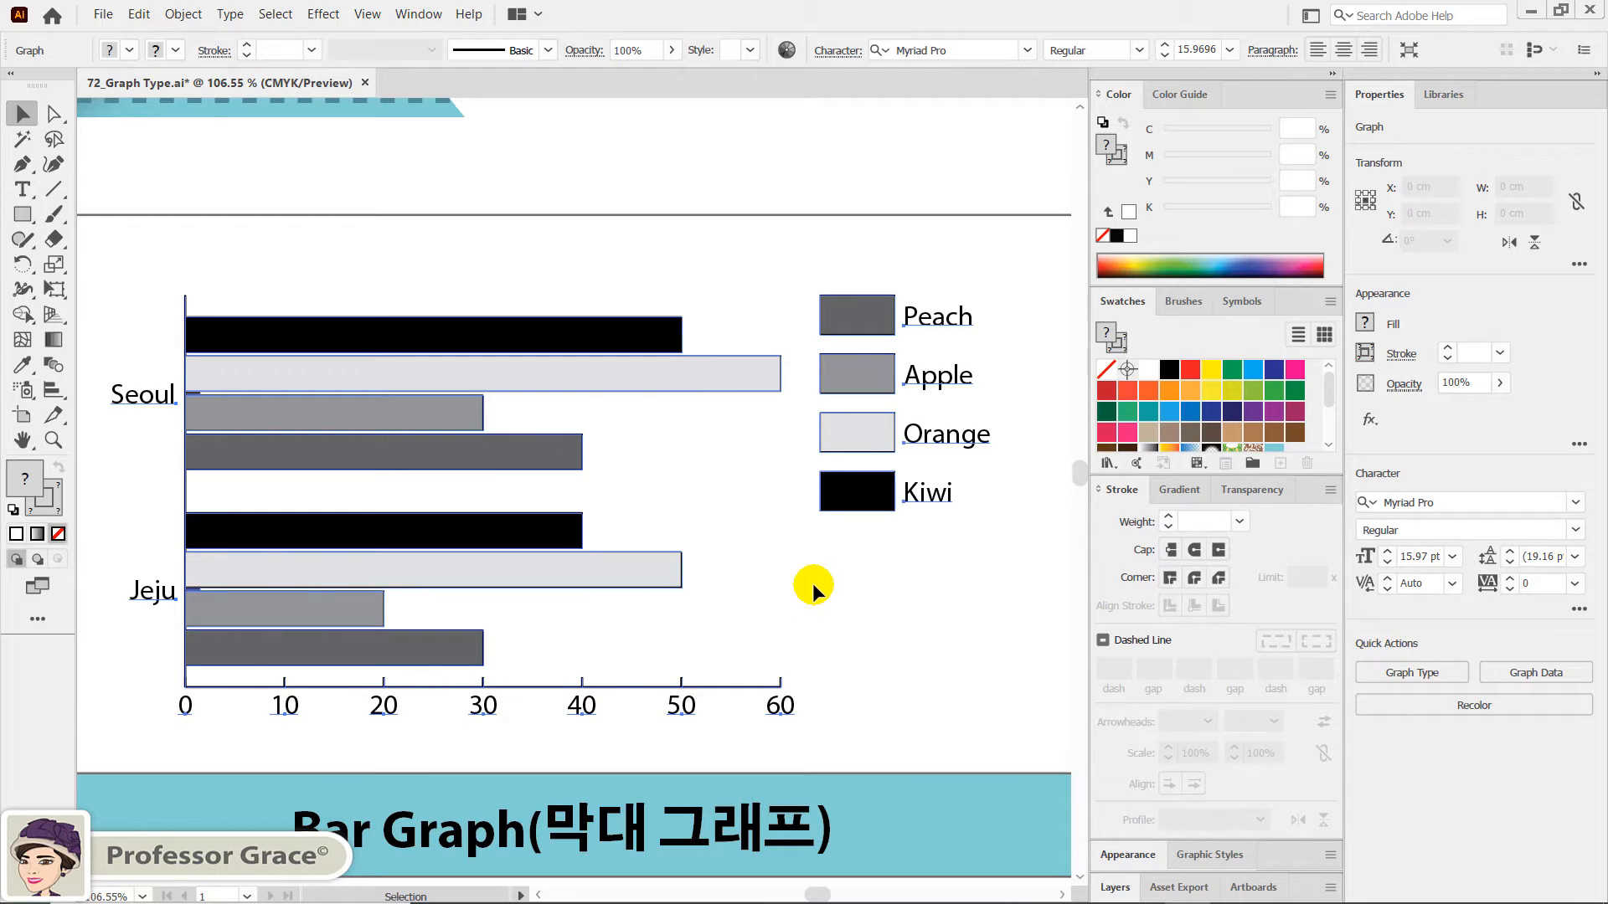
click(811, 583)
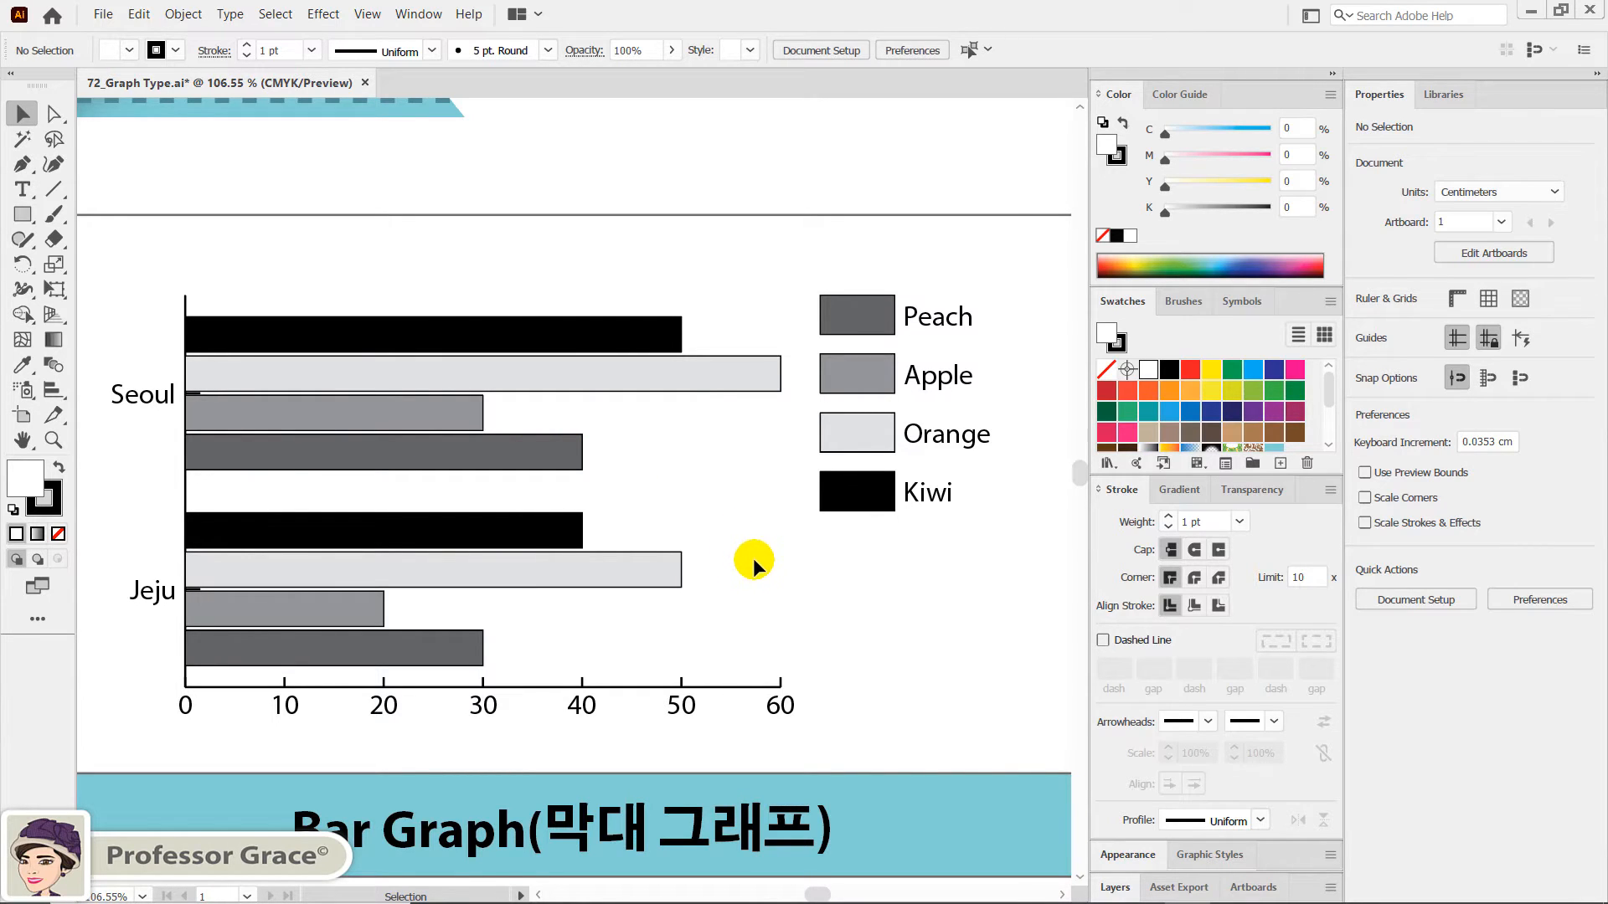
- Convert the column graph above the Stacked Bar Graph label to the Stacked Bar type with the value axis on the bottom side
key(space)
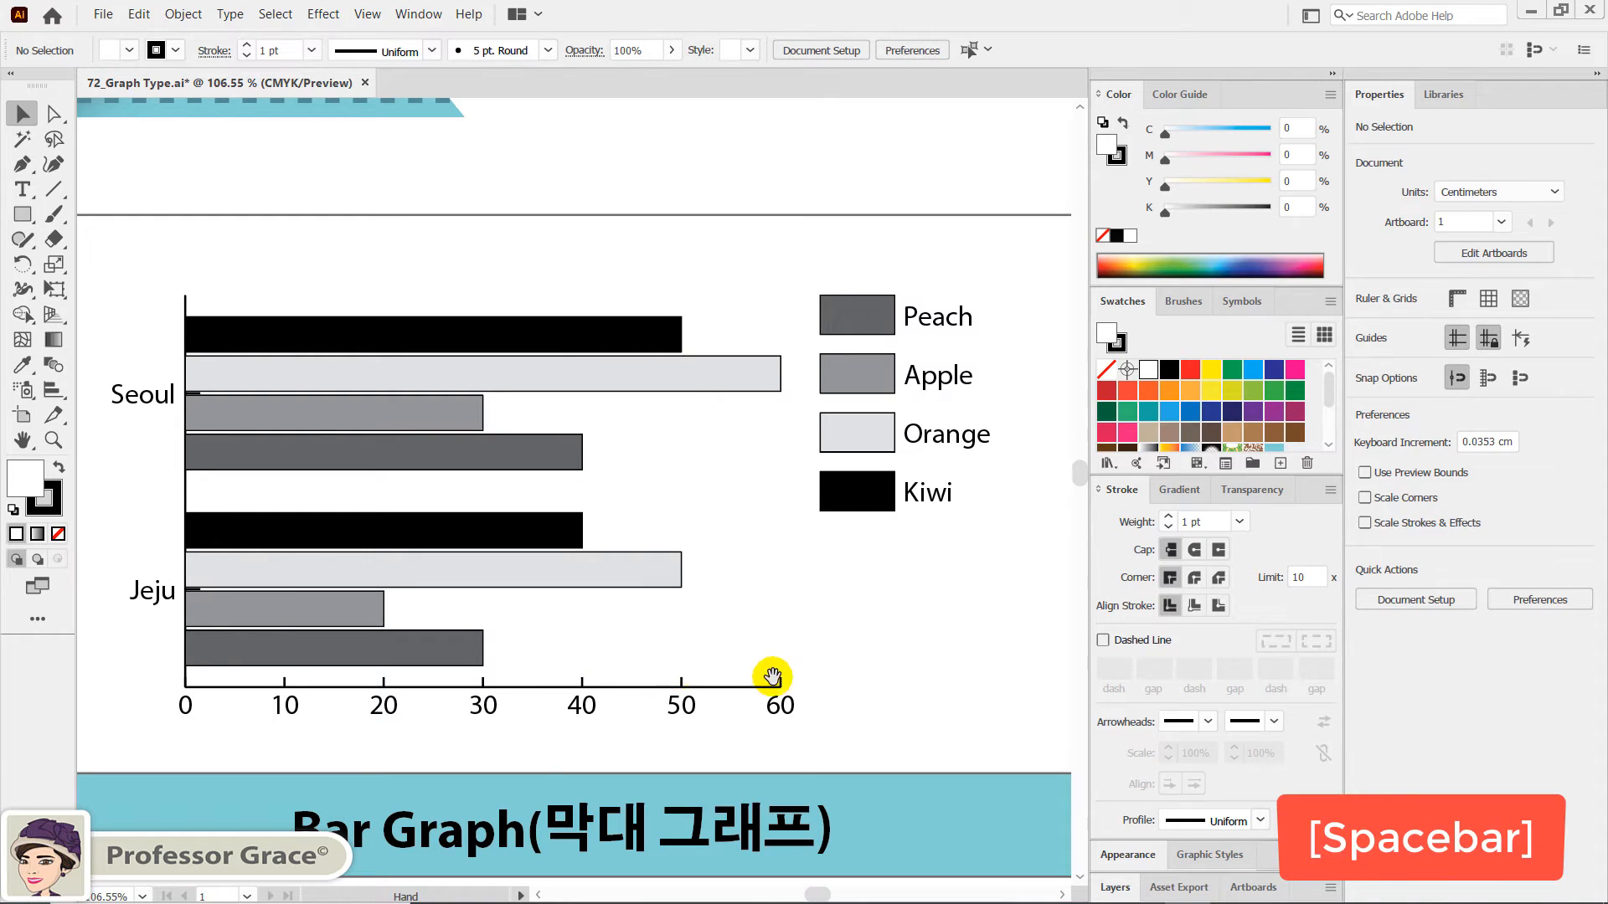
drag(387, 677, 898, 561)
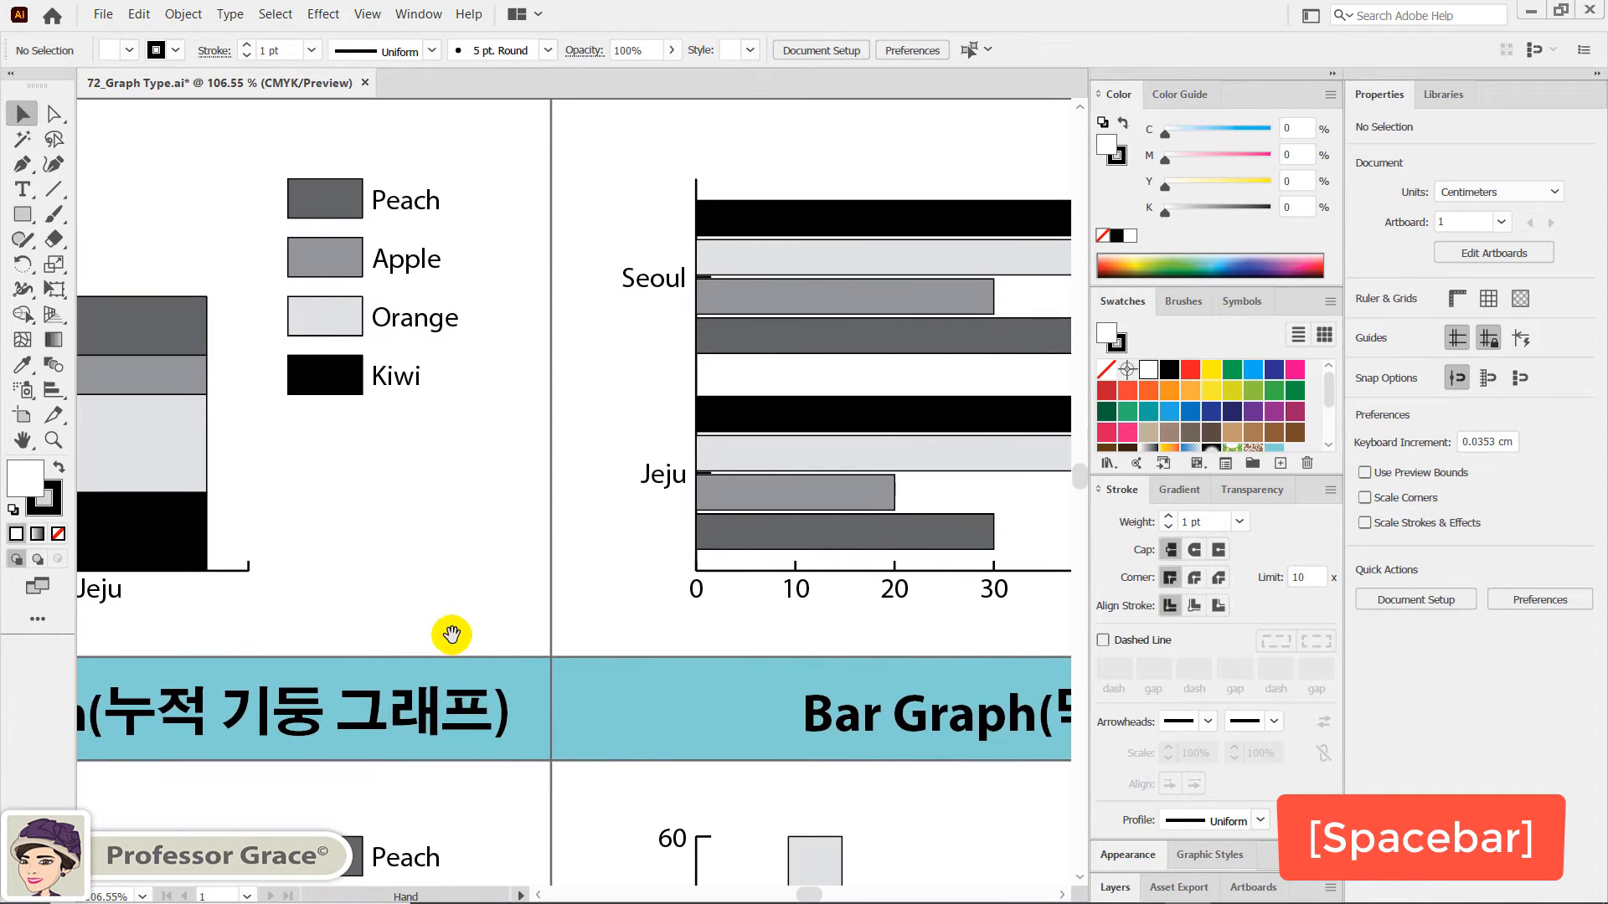
drag(452, 635, 1093, 448)
drag(483, 565, 891, 409)
drag(738, 507, 714, 392)
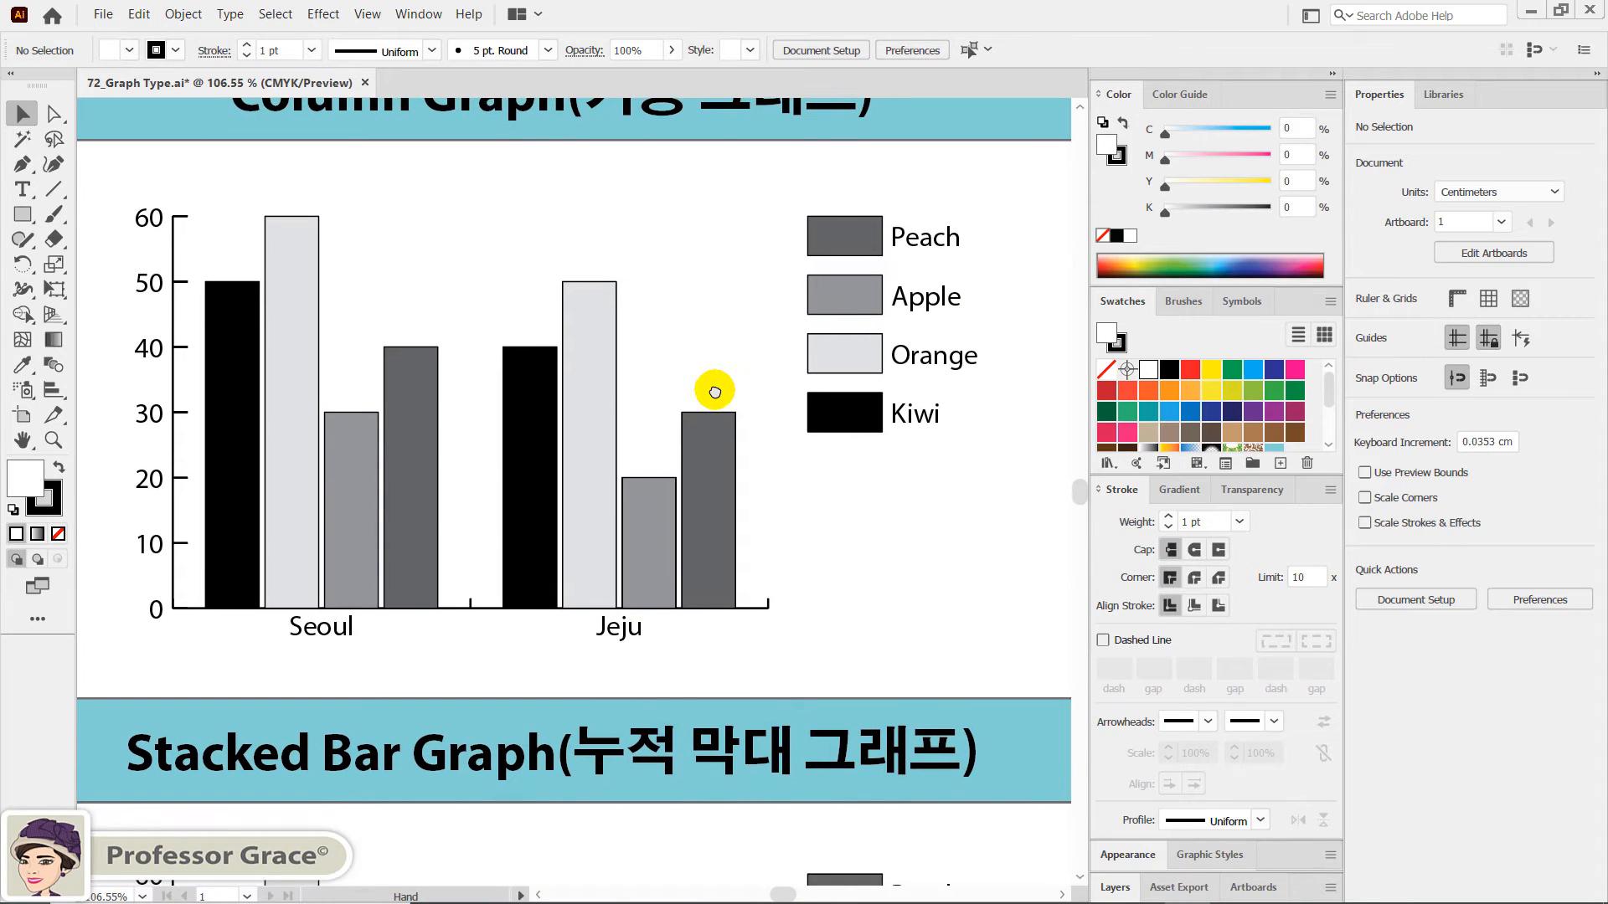
click(593, 474)
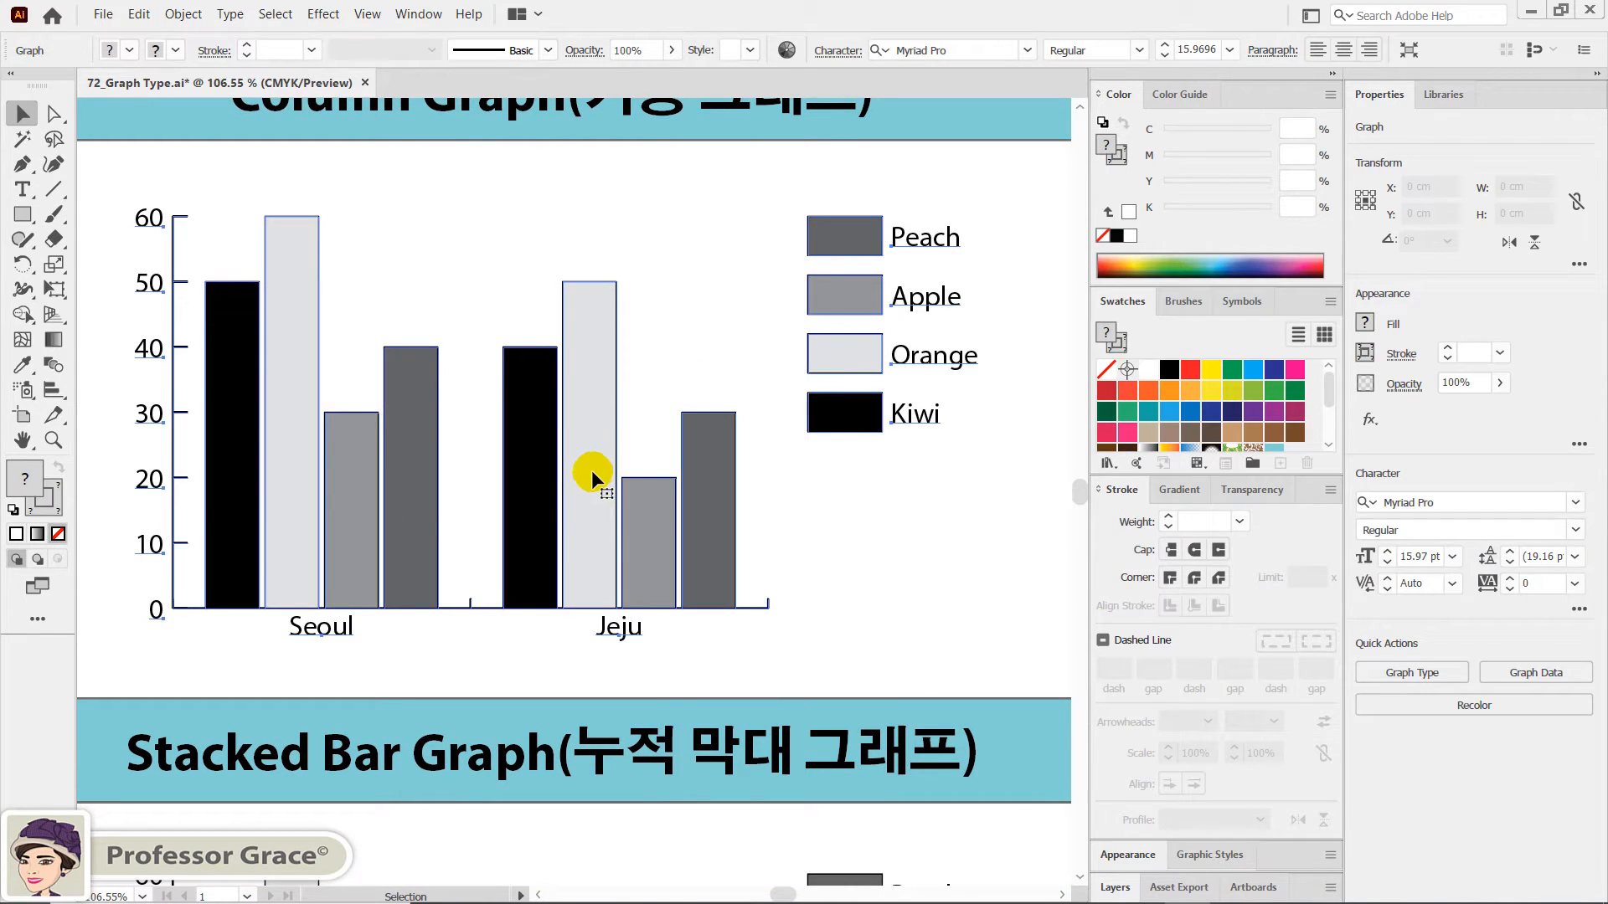
click(1421, 675)
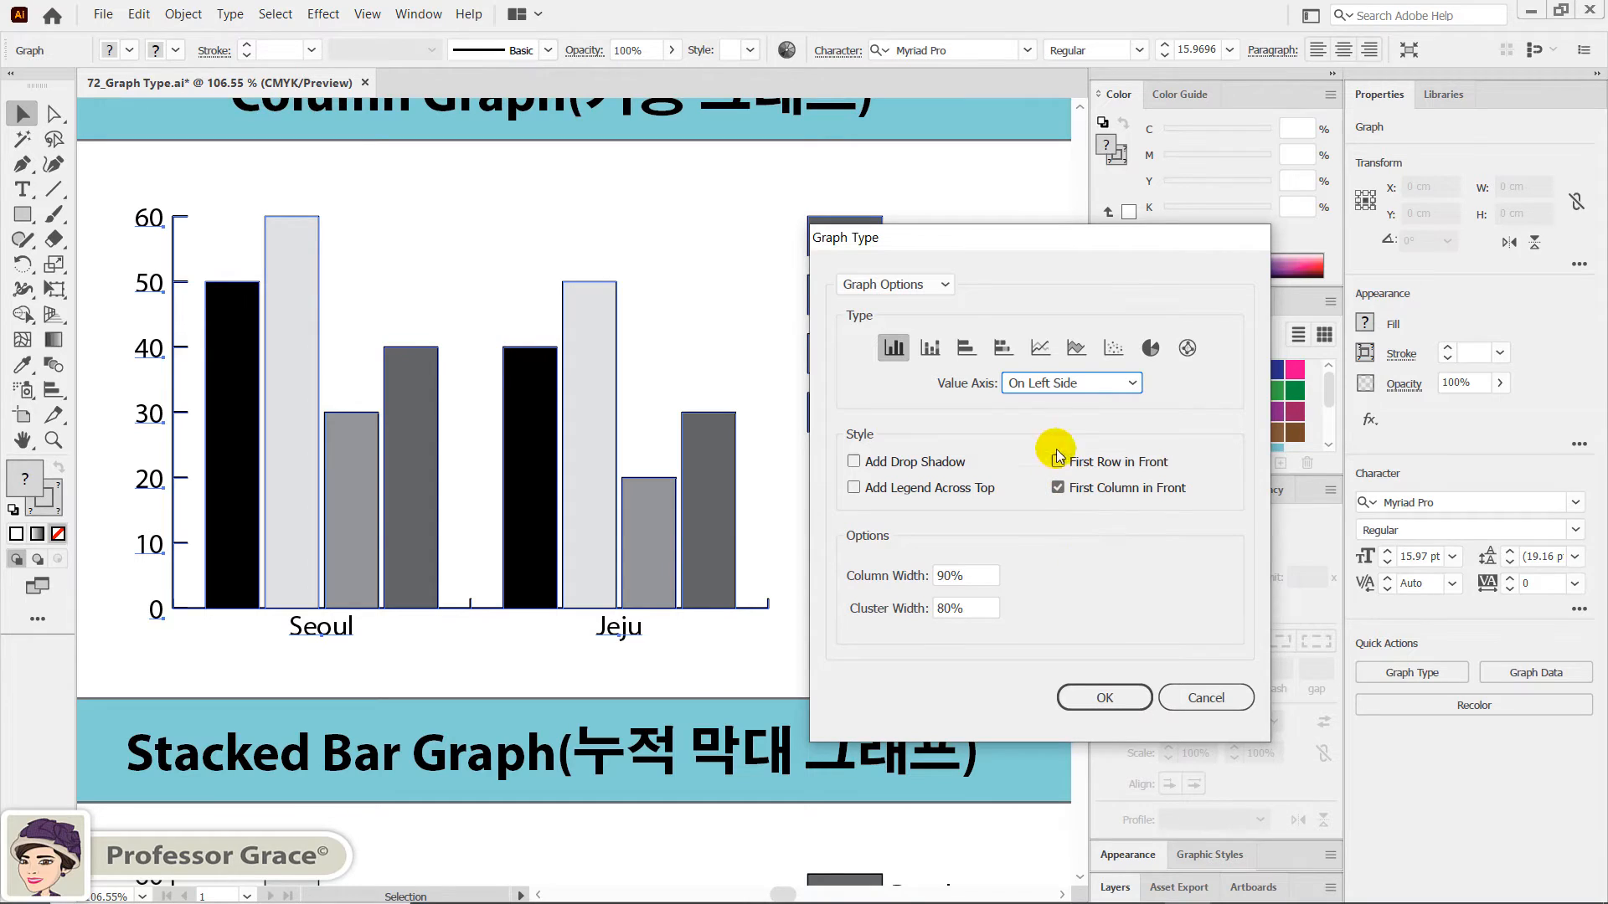
click(1005, 346)
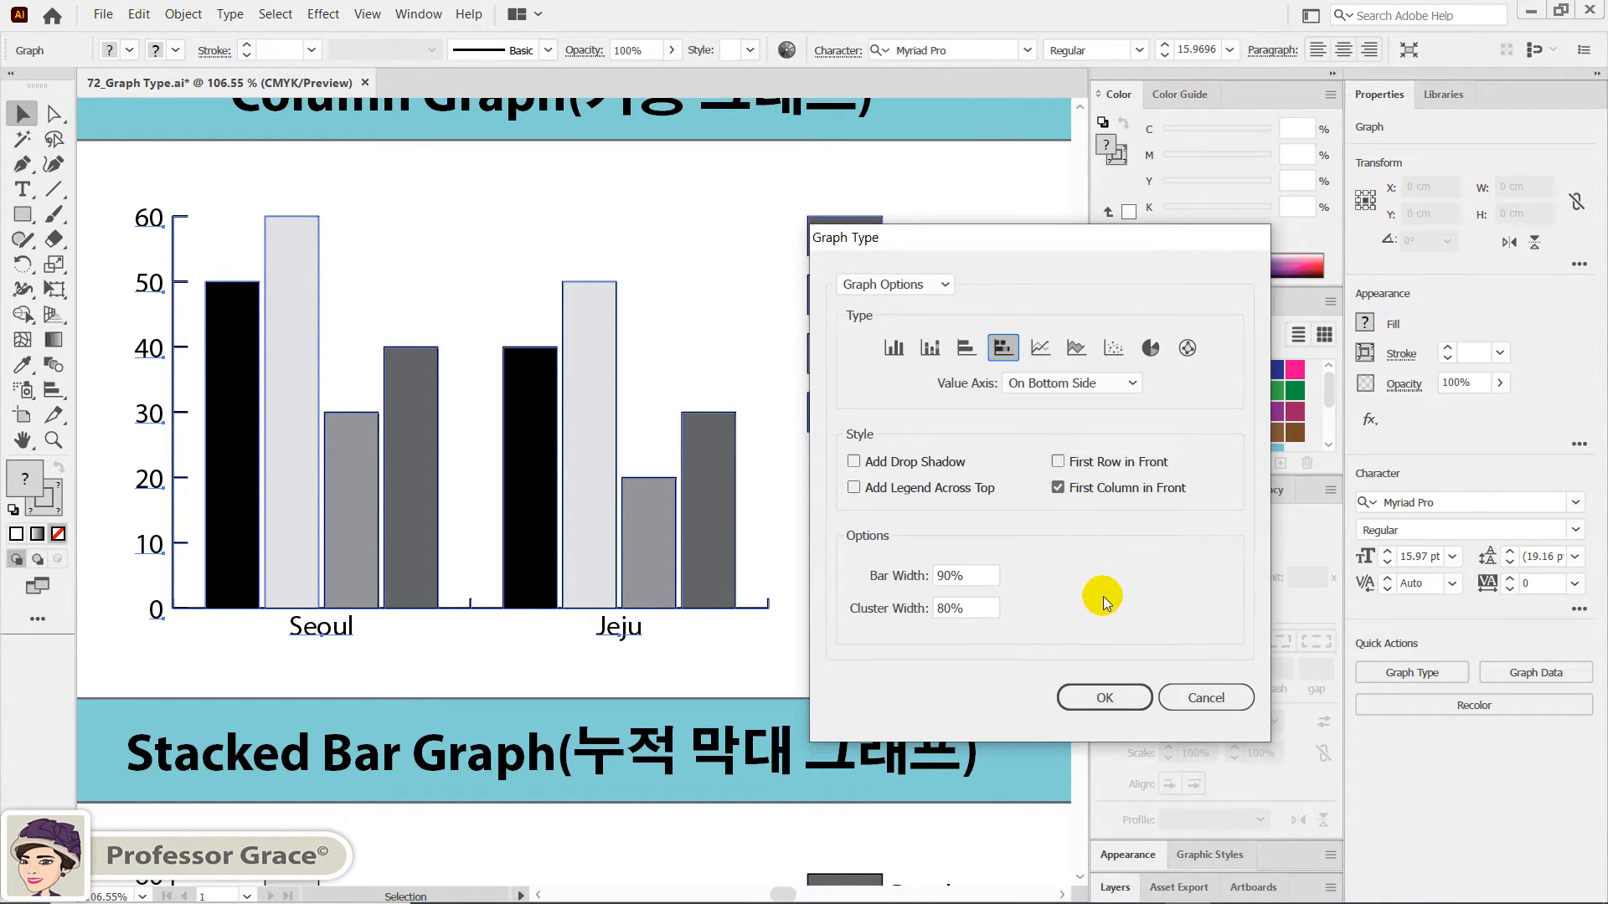
click(1107, 691)
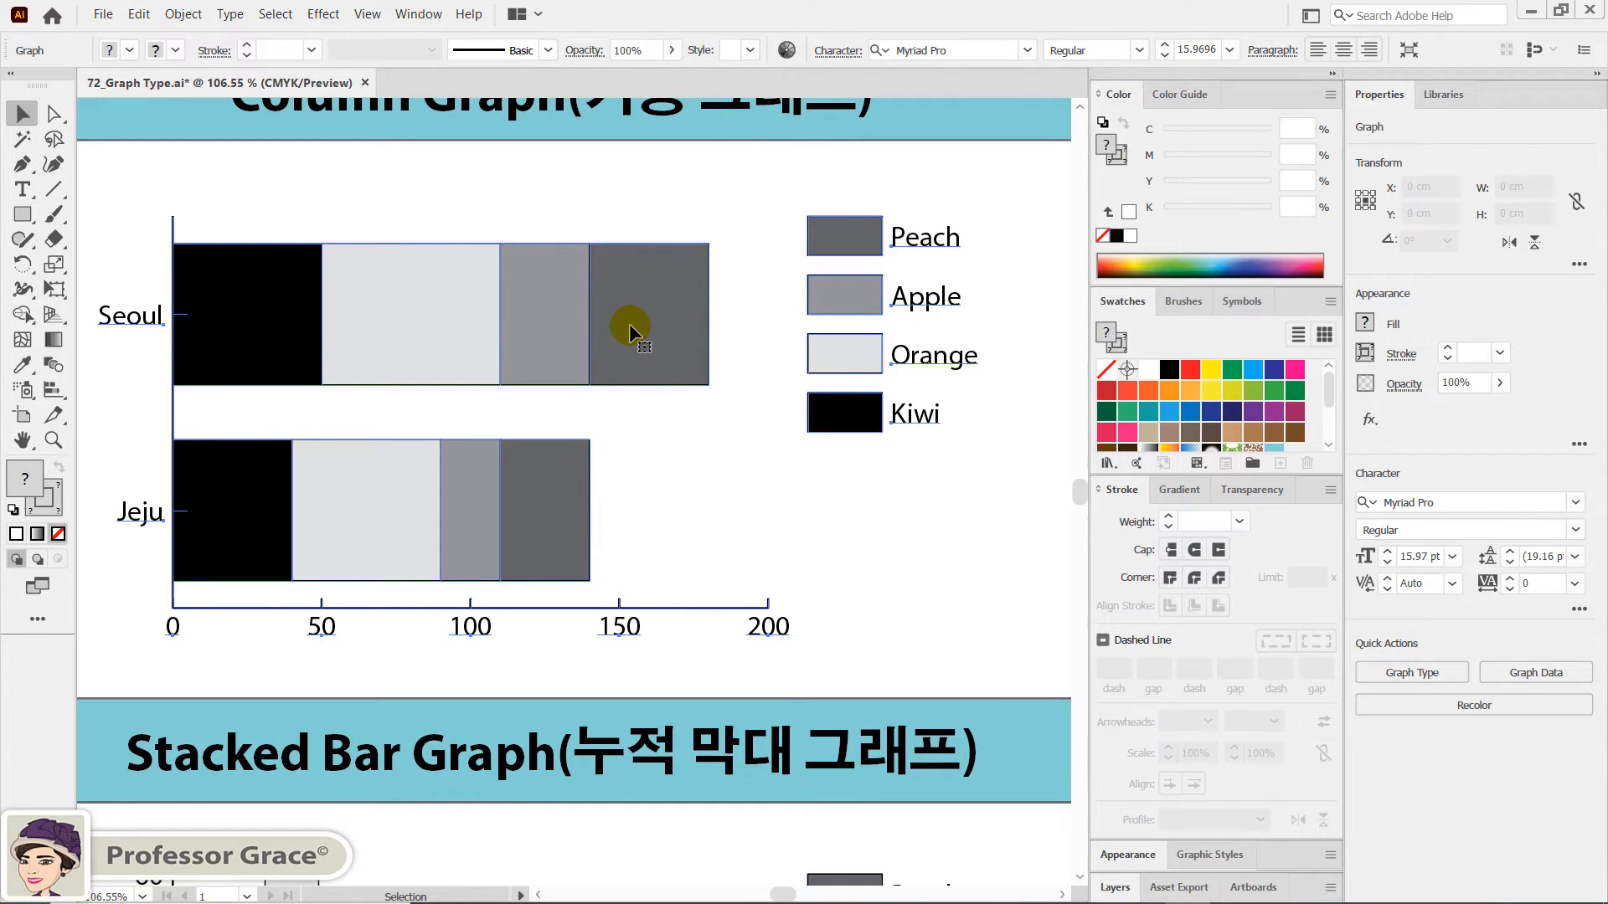
- Convert the graph above the Line Graph label to the Line type with data points marked and connected, and deselect it
key(space)
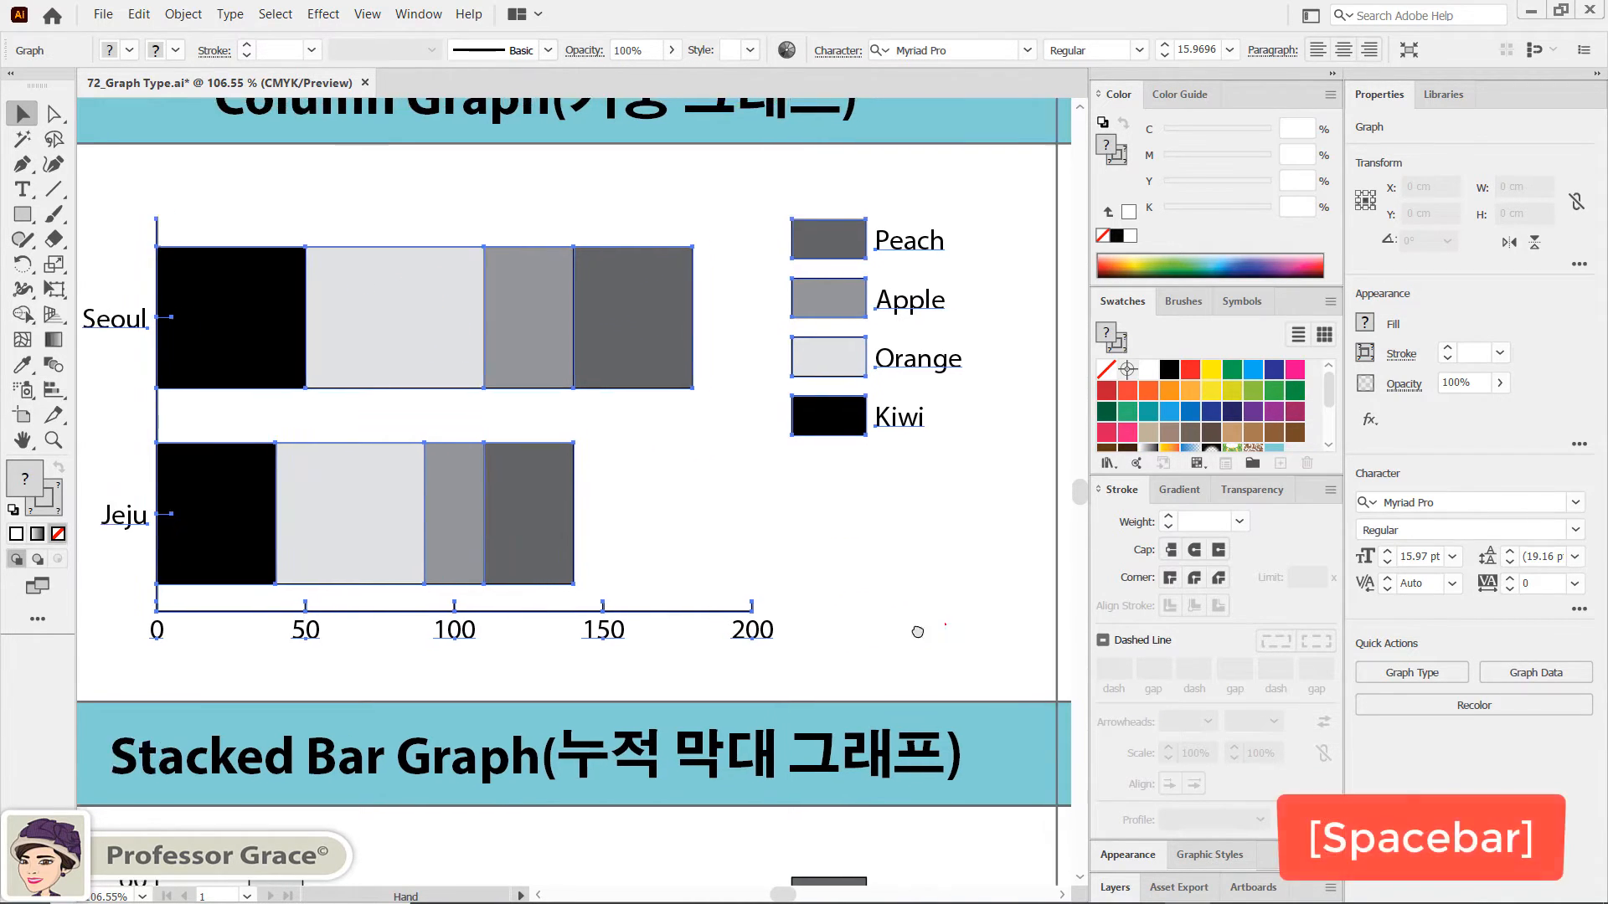
drag(886, 610, 553, 563)
click(620, 511)
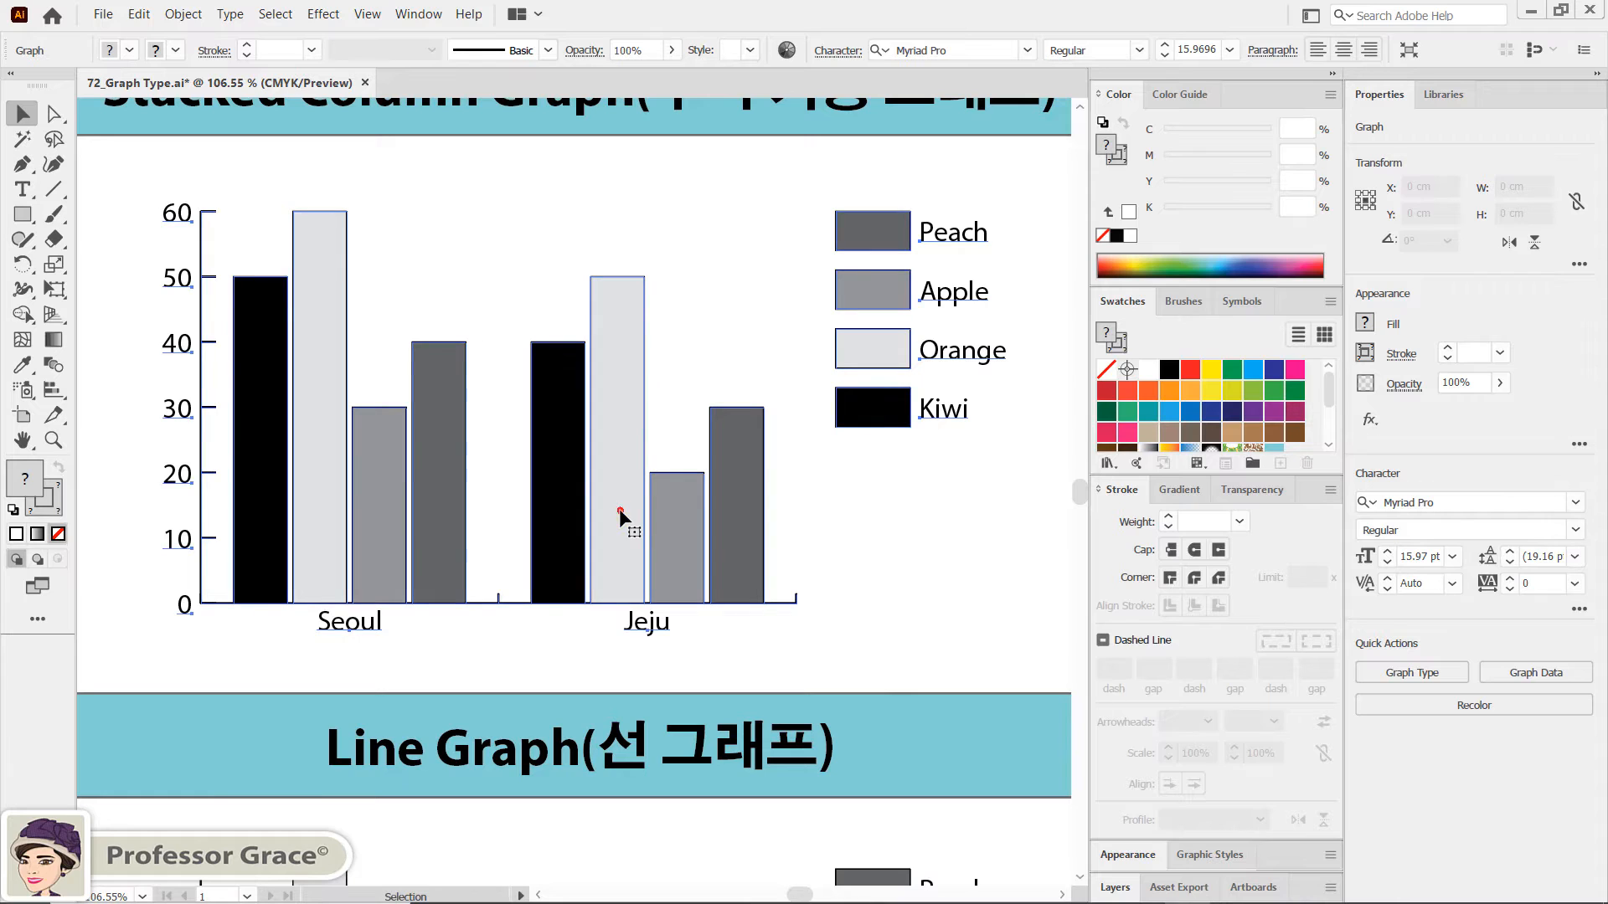
click(1408, 675)
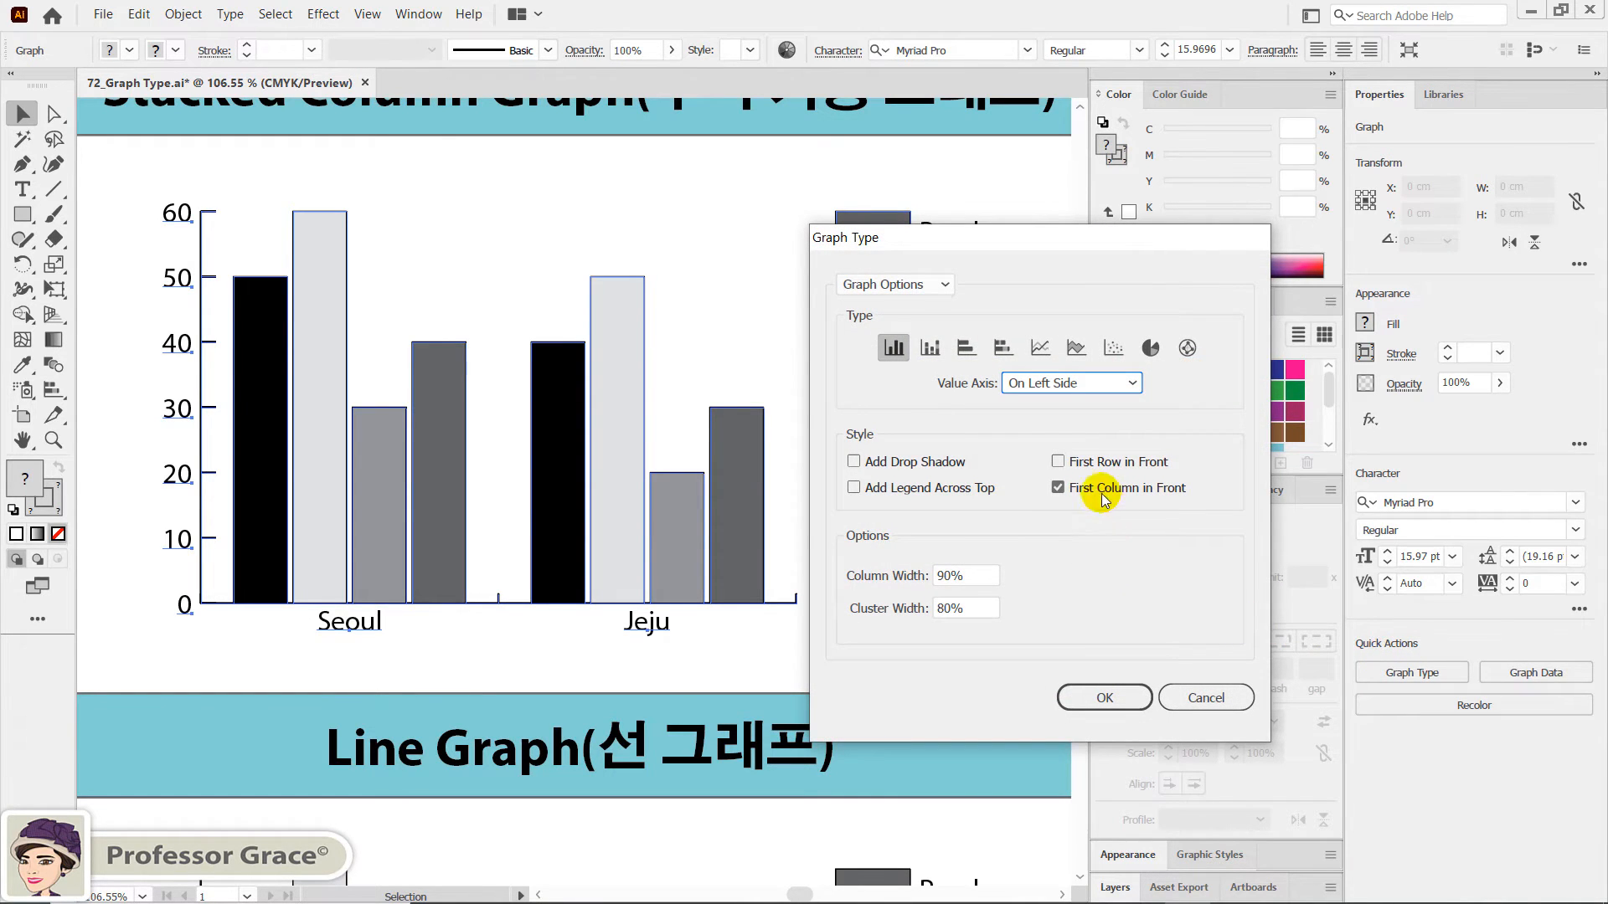
click(1040, 349)
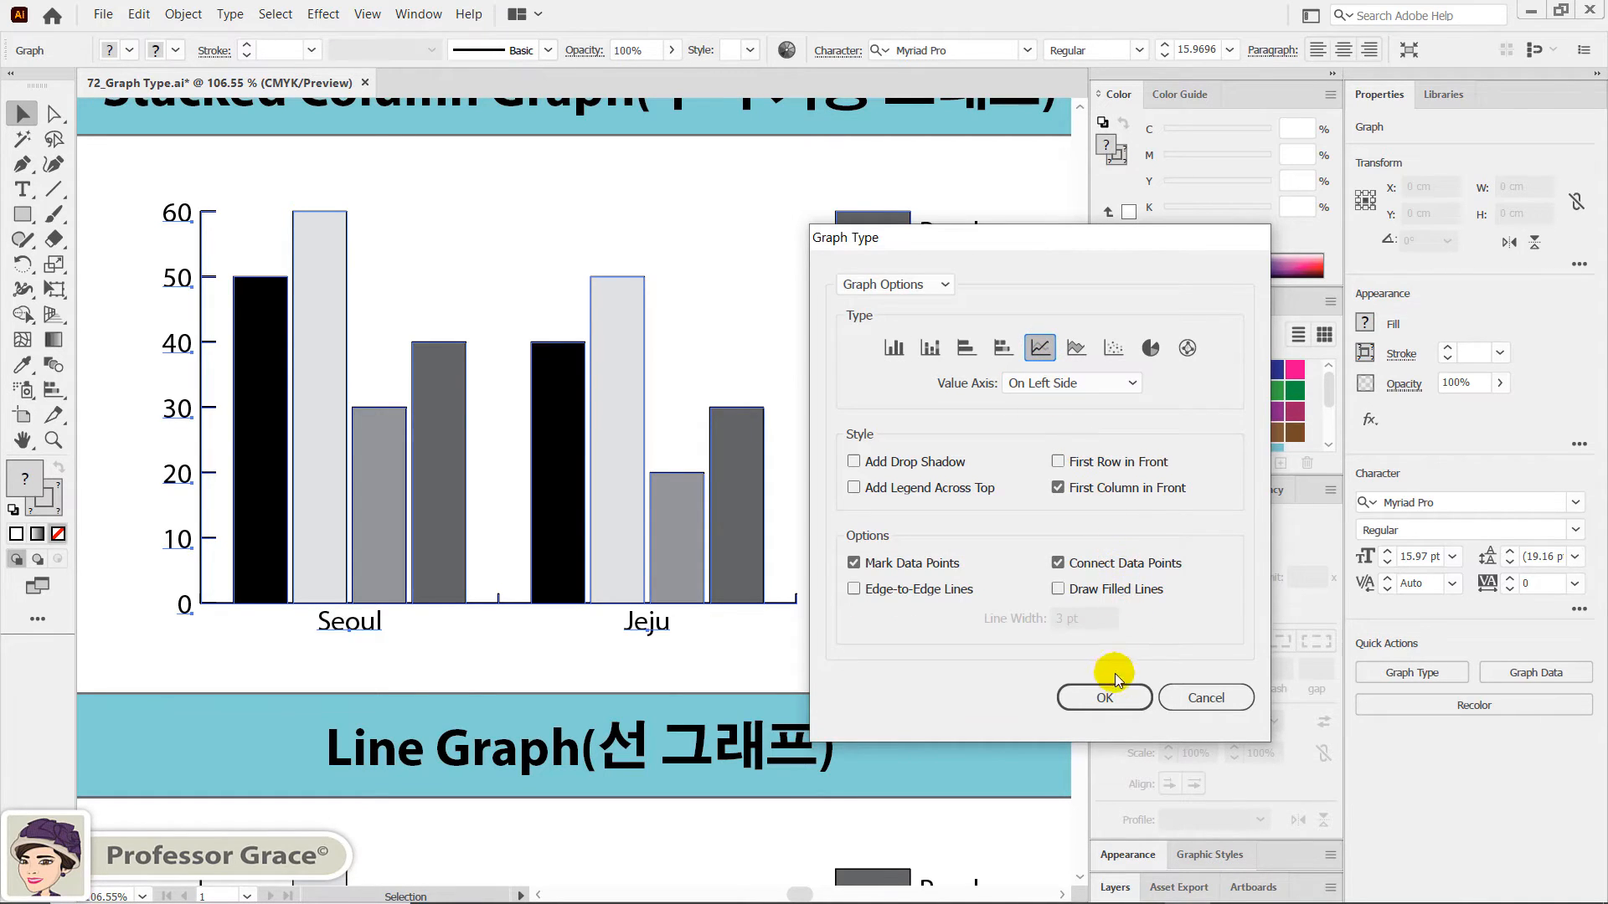
click(1105, 698)
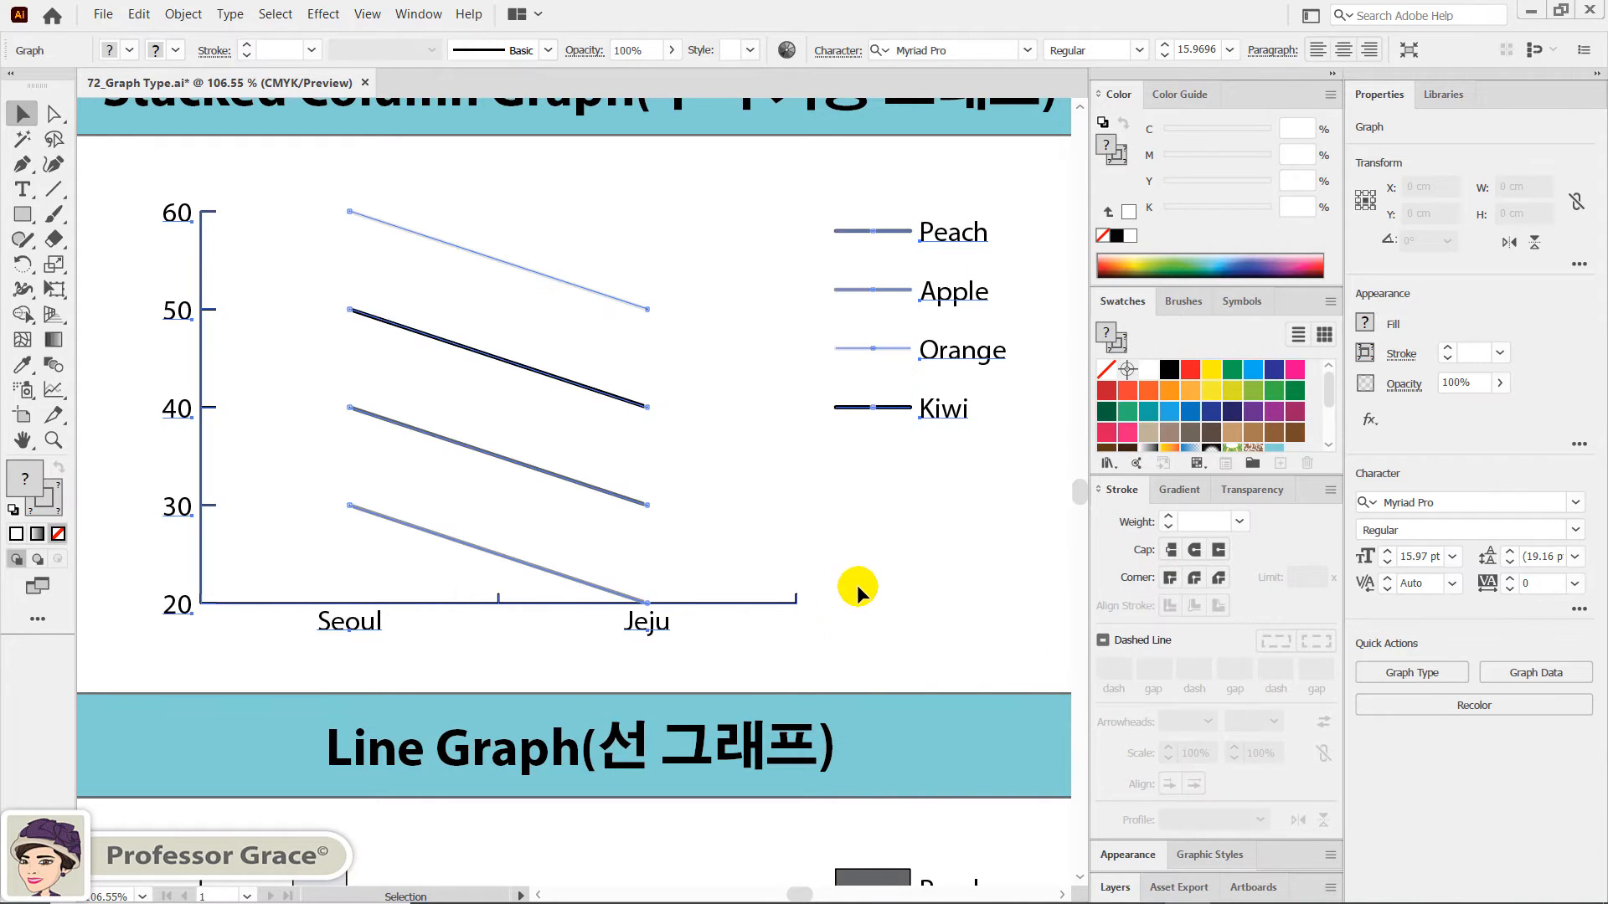
click(884, 588)
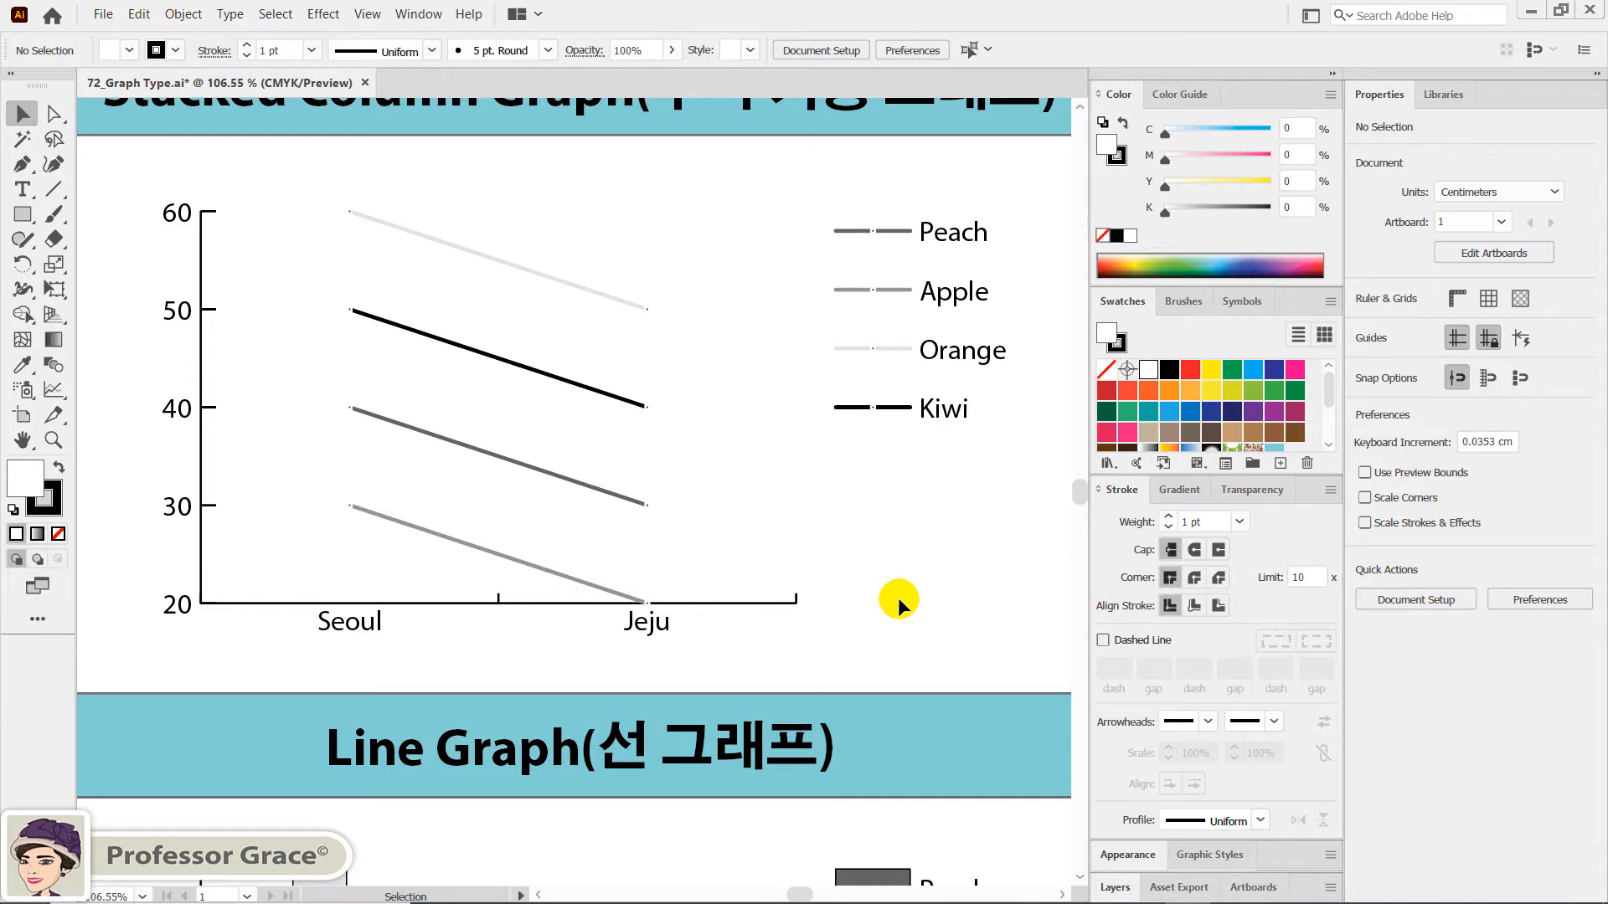
- Convert the graph above the Area Graph label to the Area type and clear the selection
key(space)
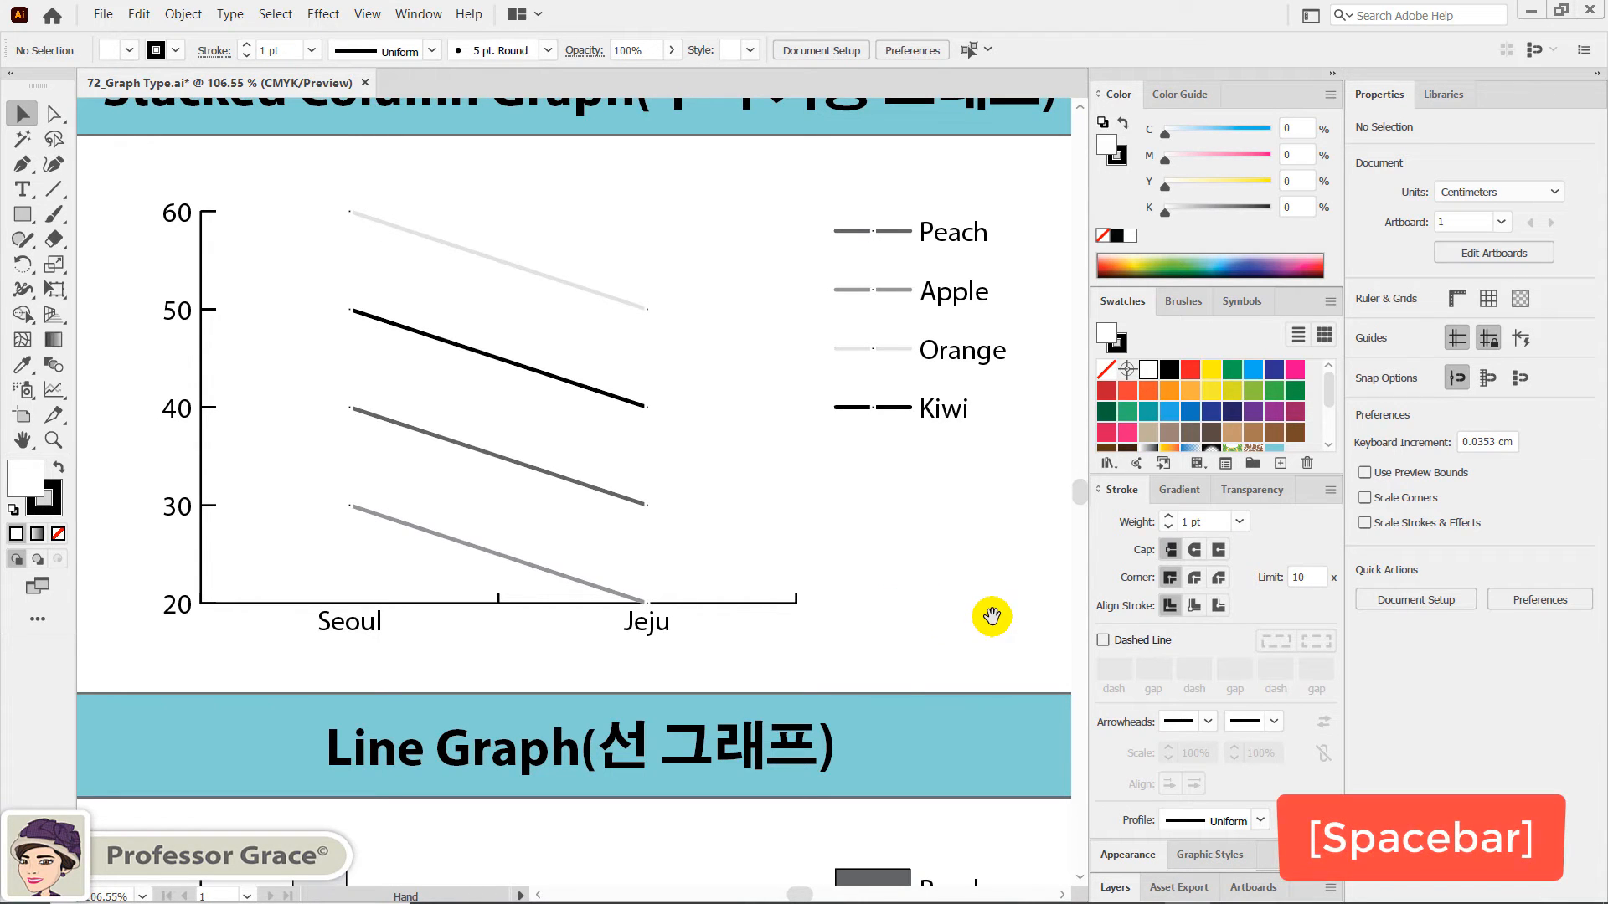
drag(896, 629, 506, 610)
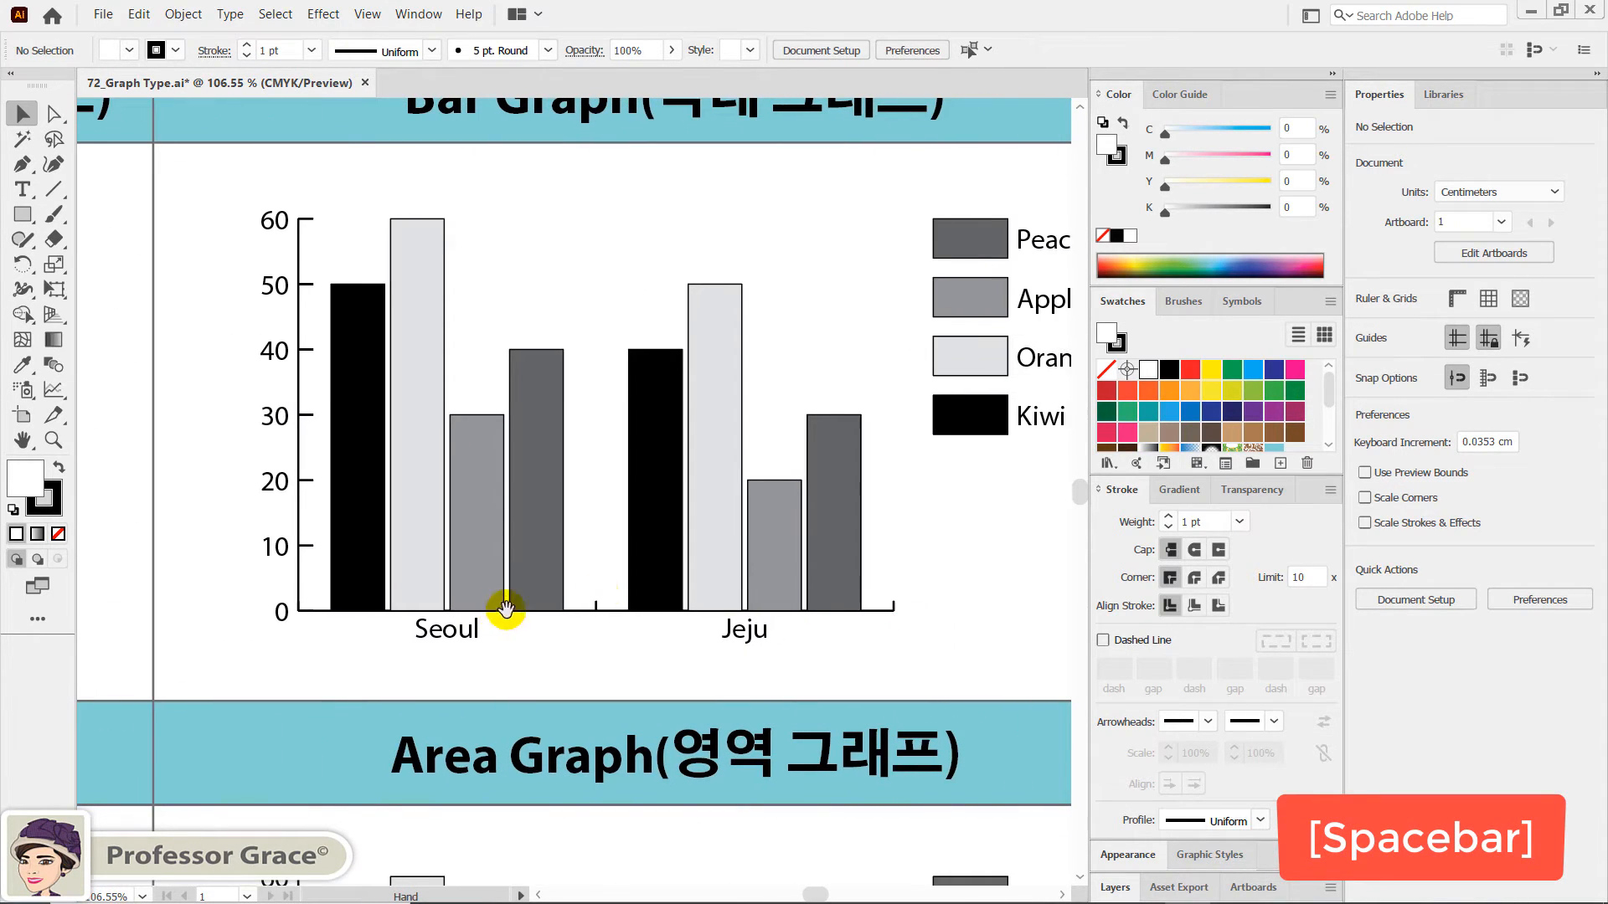
drag(734, 588, 628, 576)
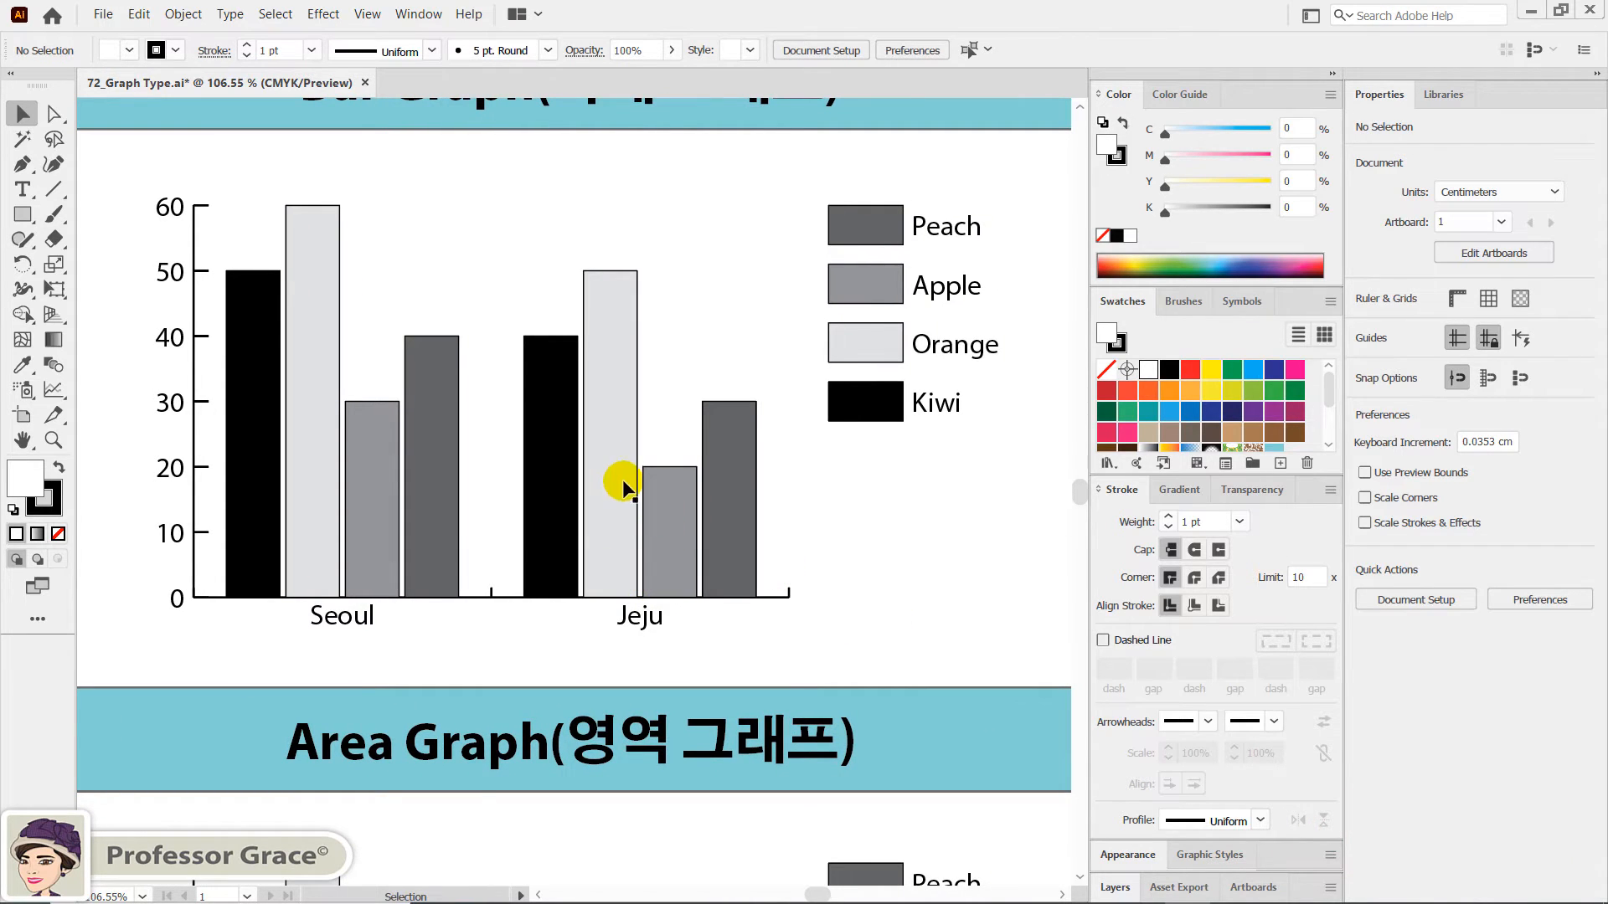
click(603, 405)
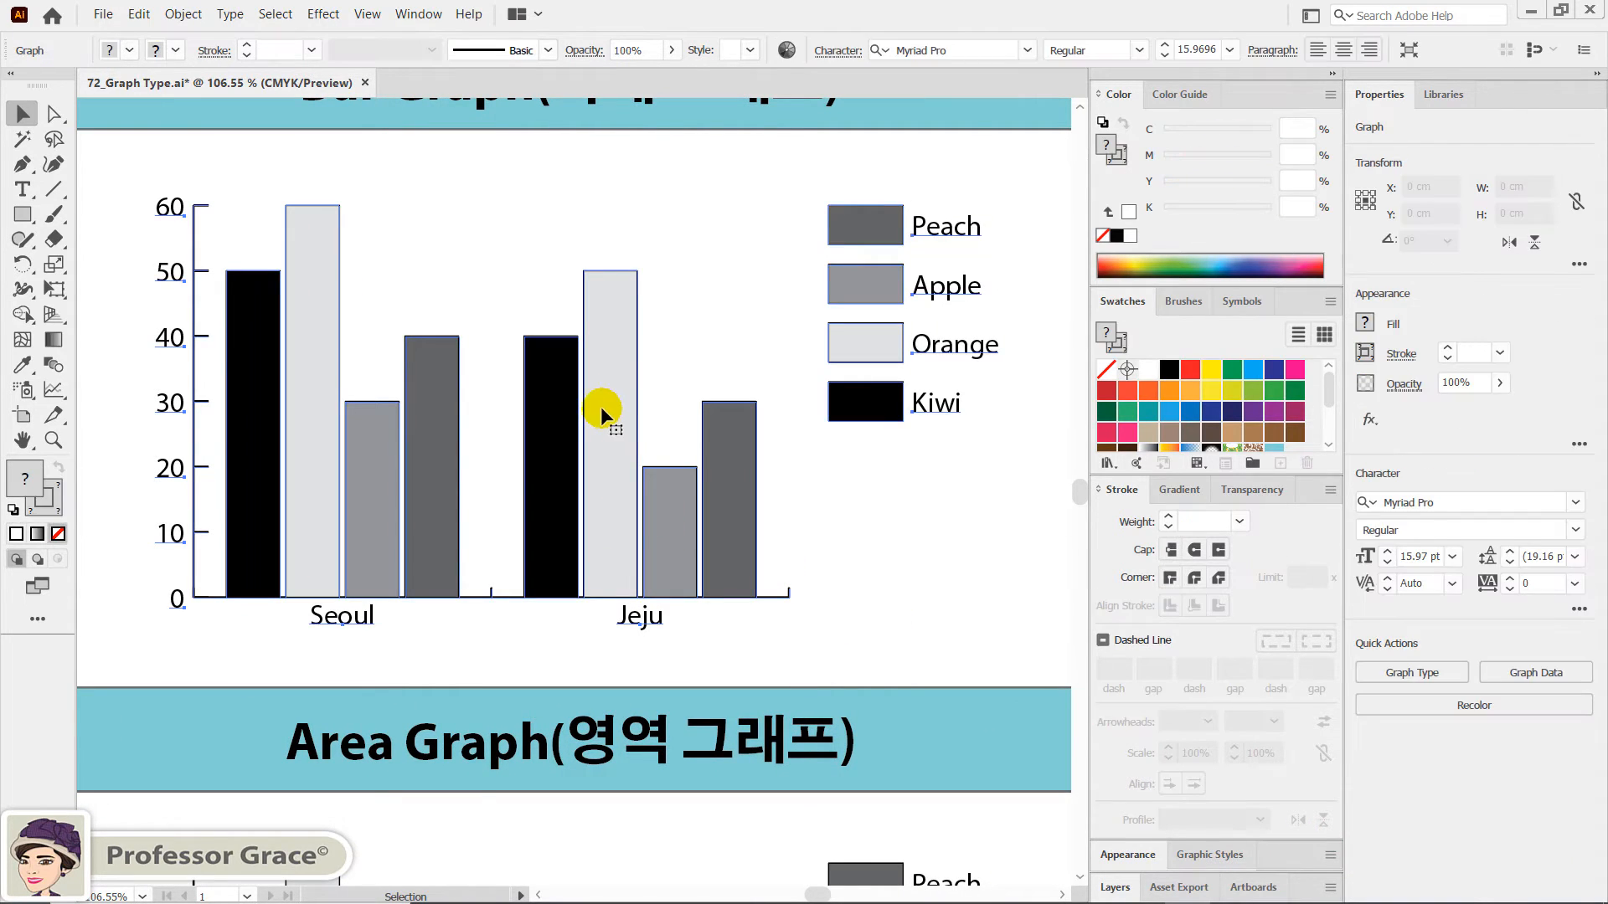
click(1396, 675)
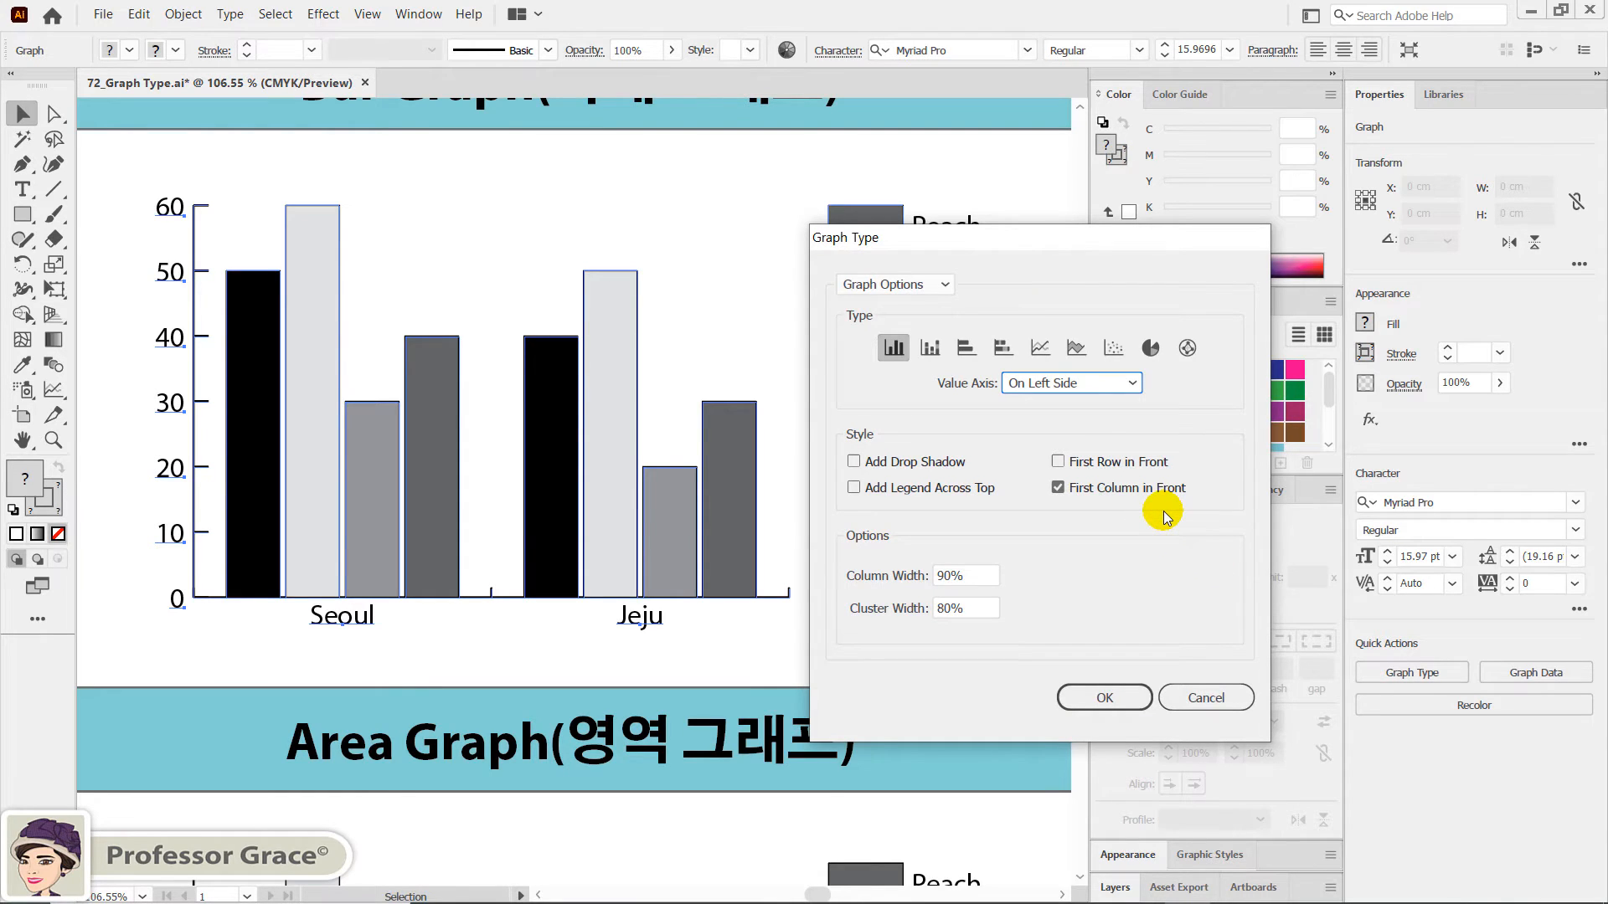
click(1077, 346)
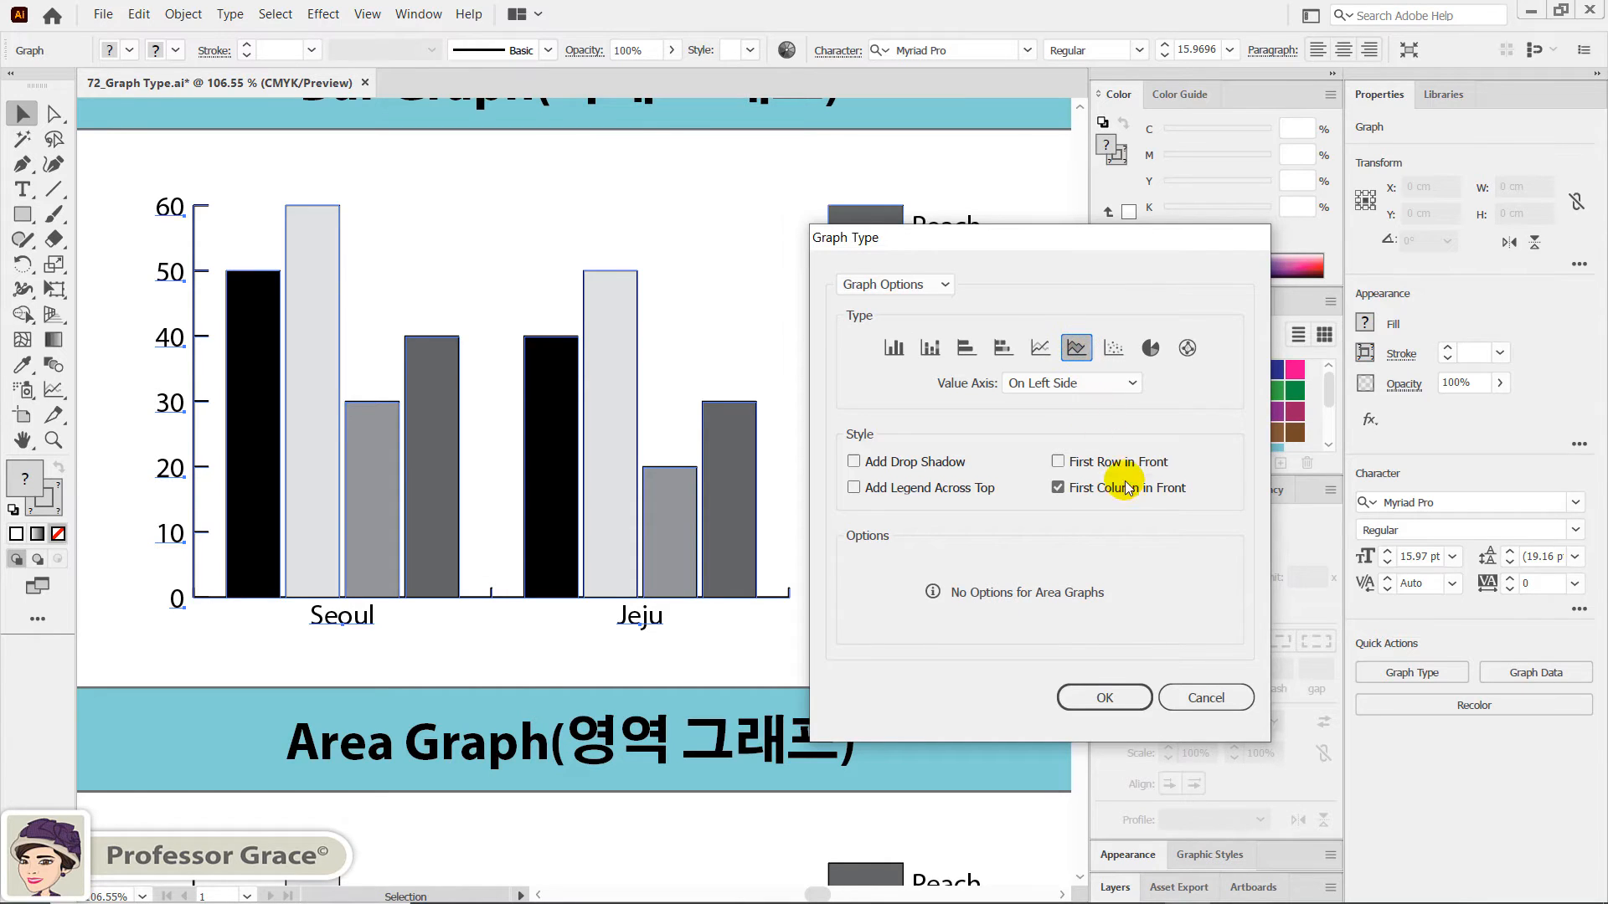
click(1107, 699)
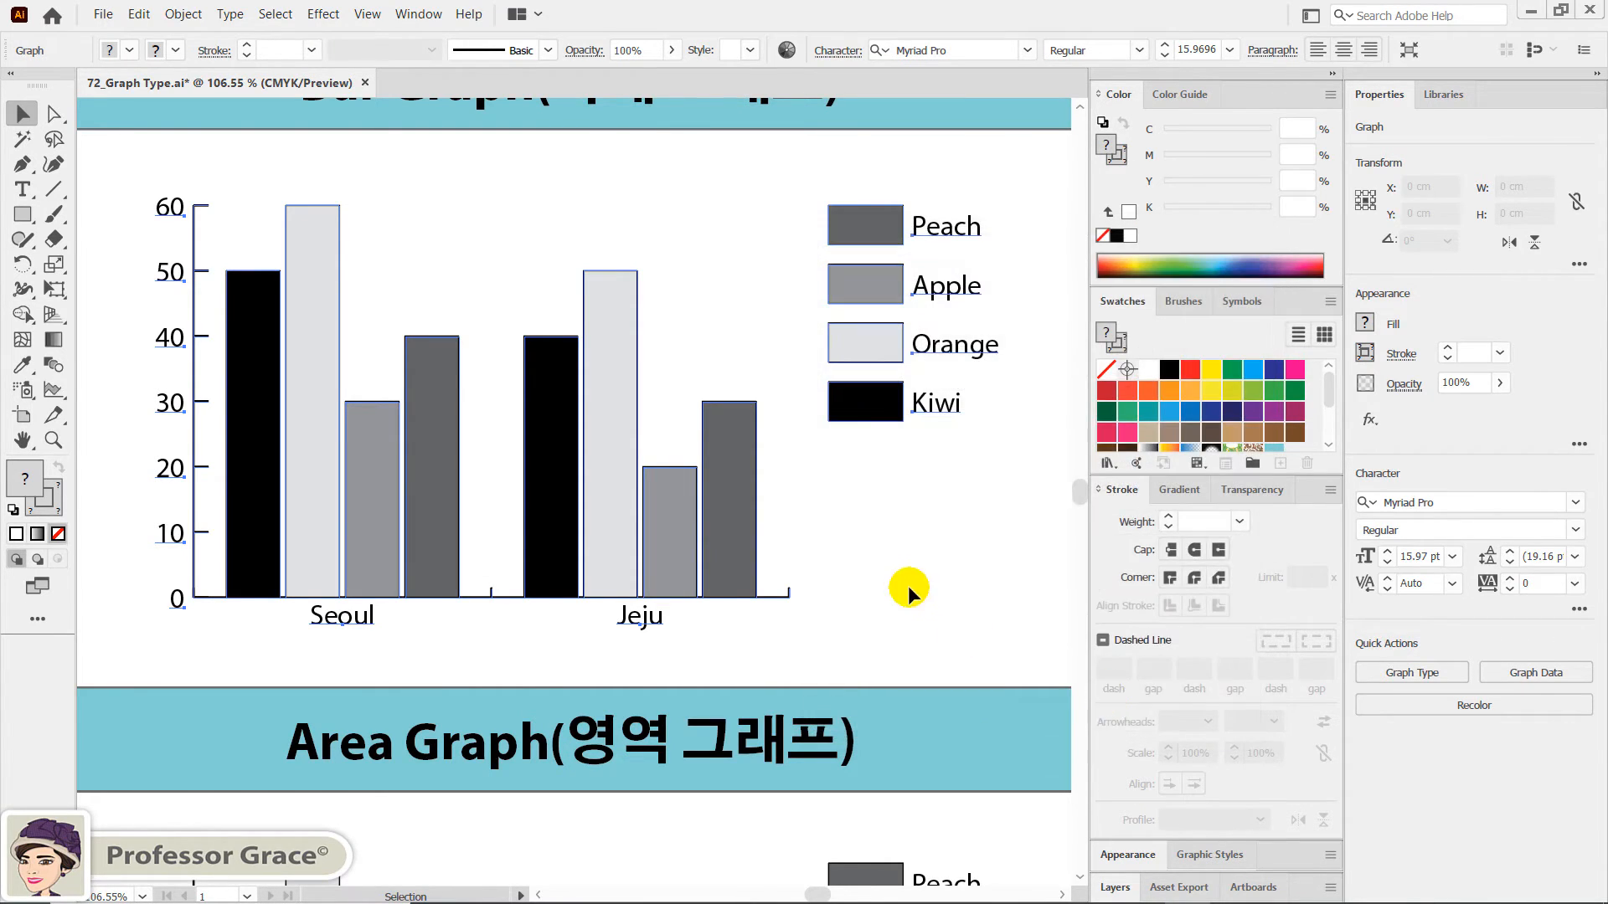
click(831, 550)
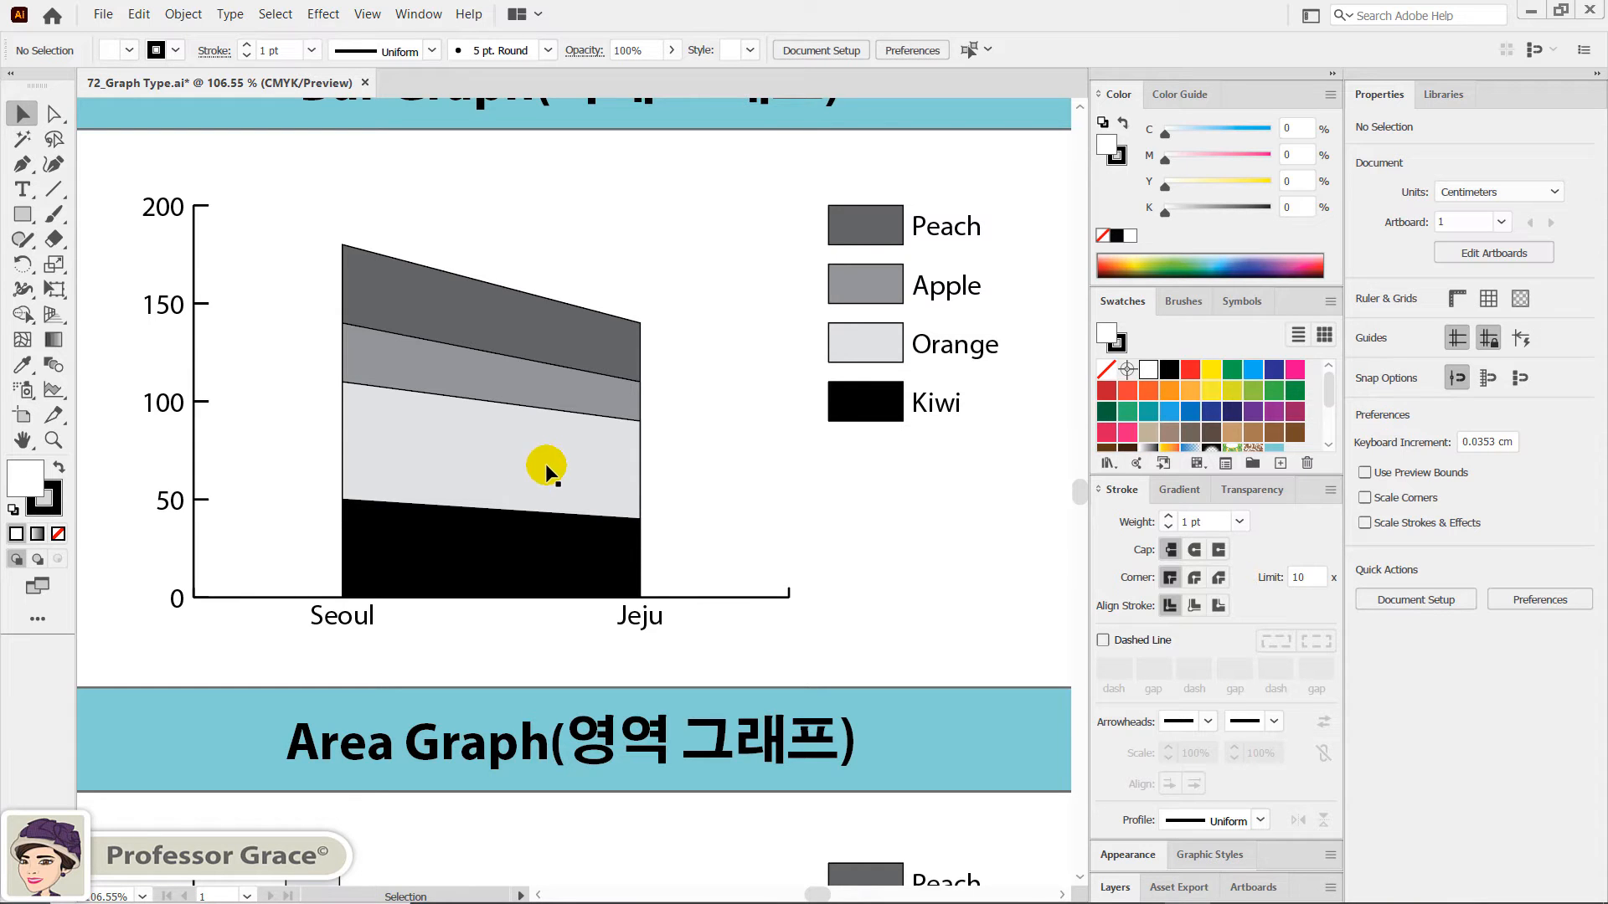
- Convert the graph above the Scatter Graph label to the Scatter type with Connect Data Points turned off, and deselect it
key(space)
drag(364, 679, 524, 434)
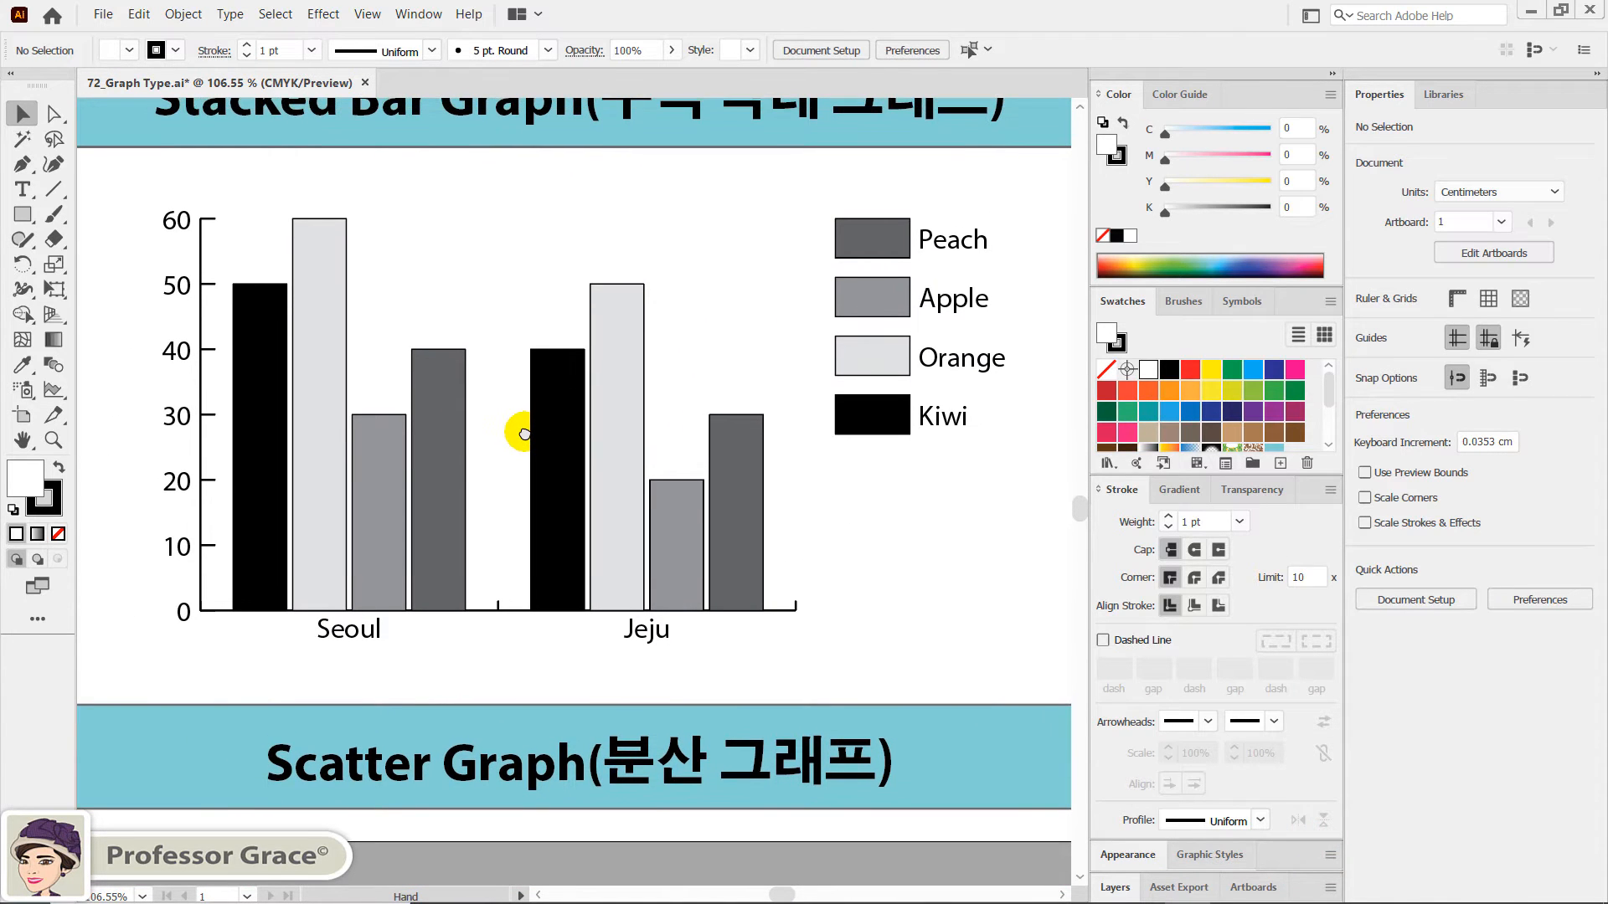
click(446, 421)
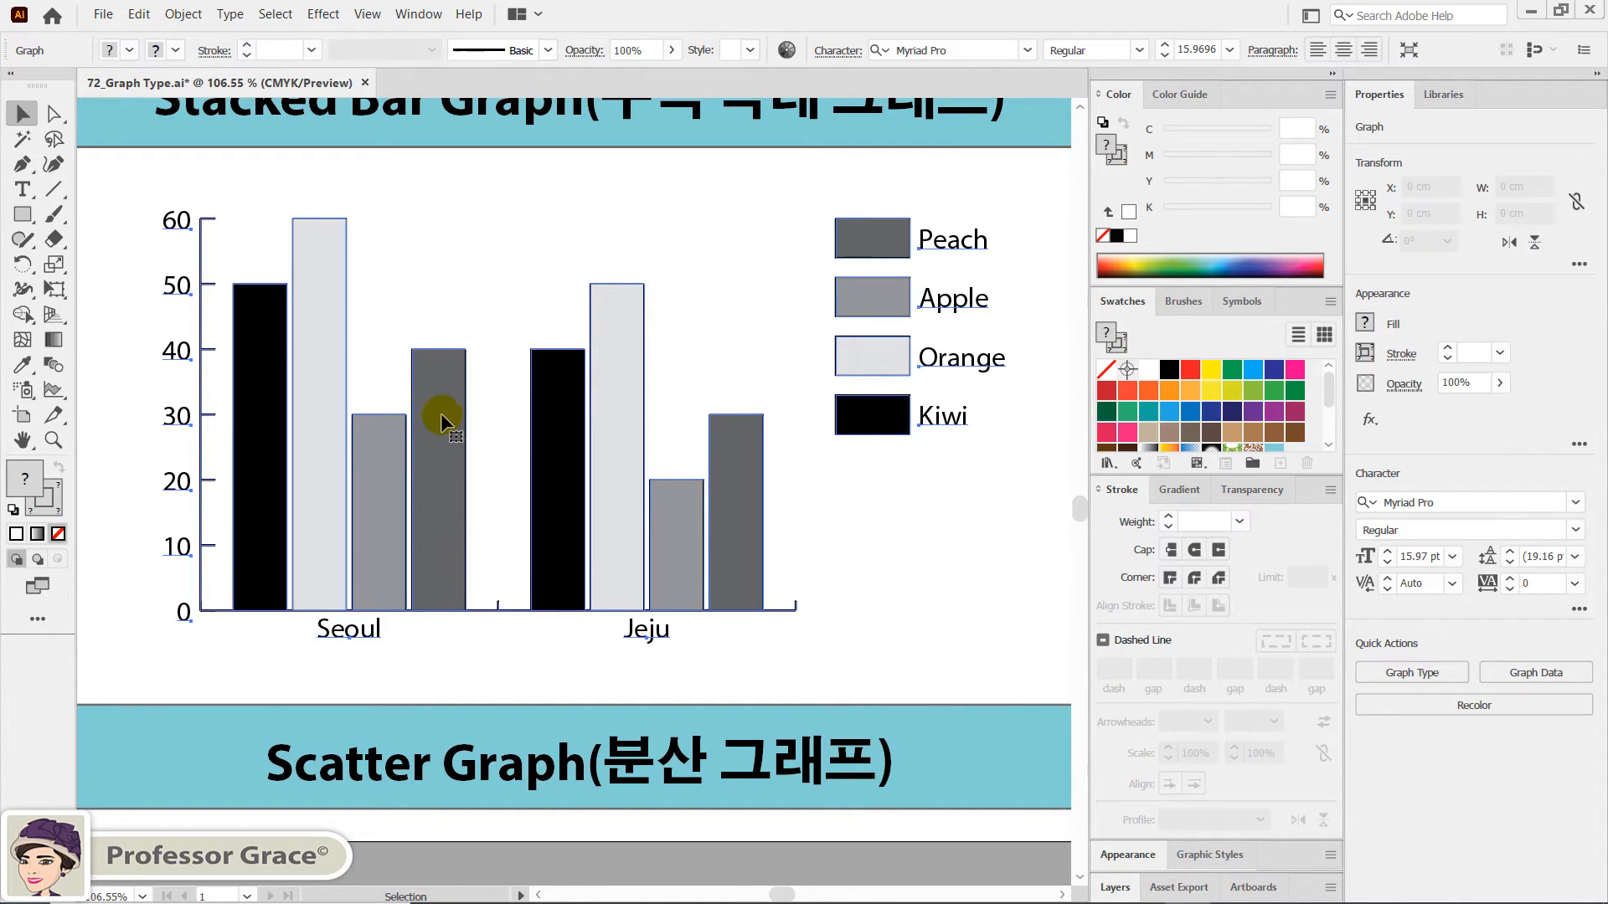
click(1391, 680)
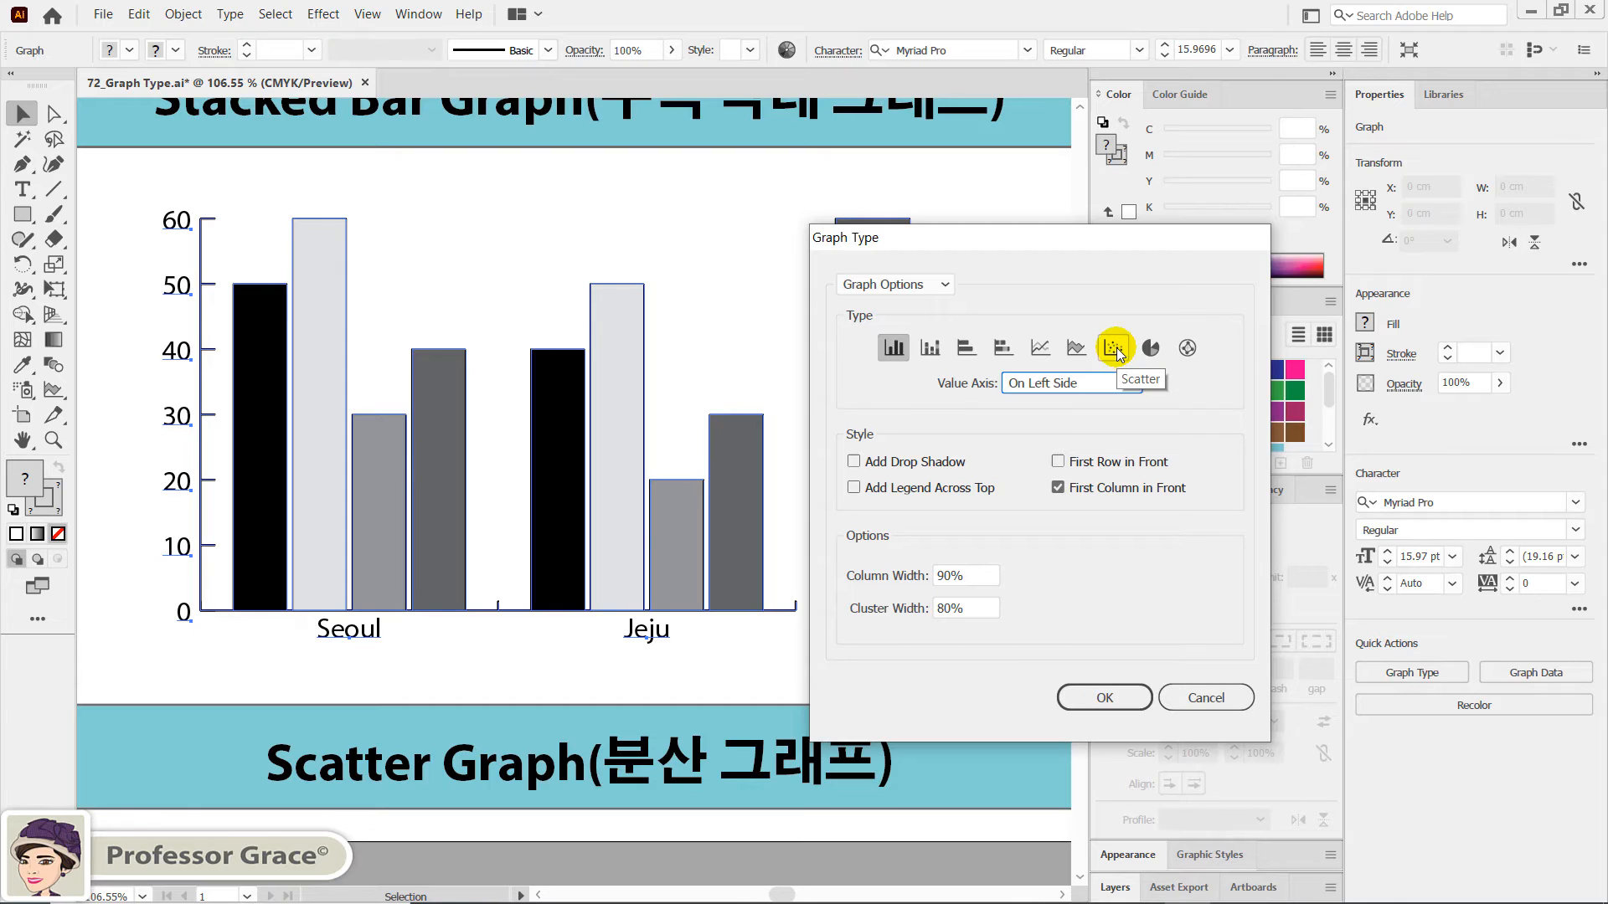
click(1116, 348)
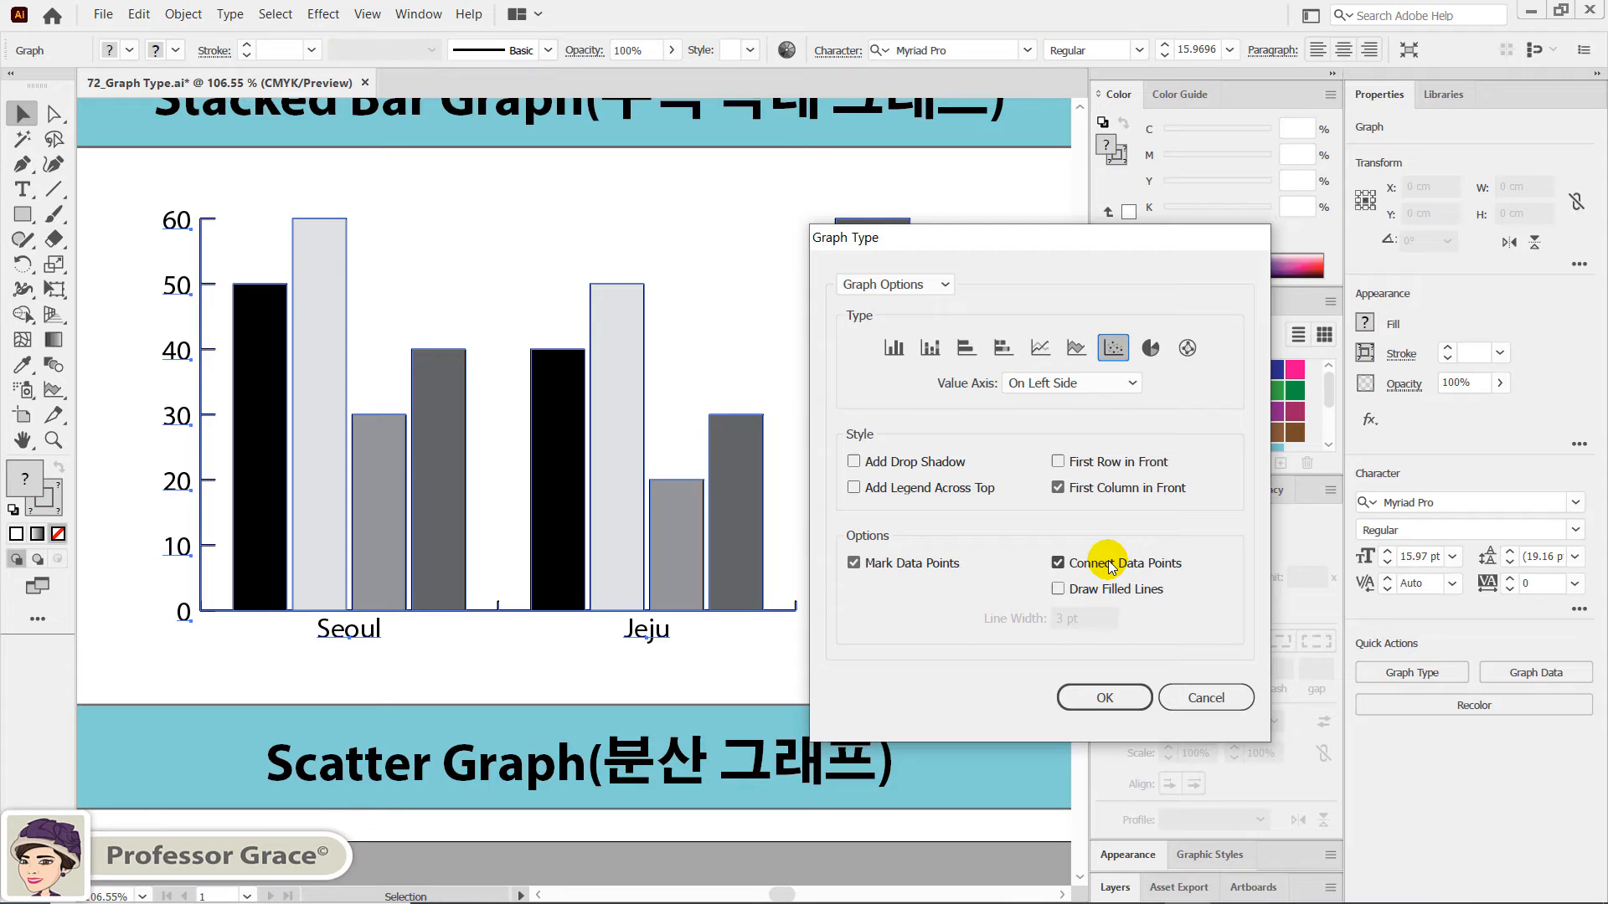
click(1057, 564)
click(1103, 702)
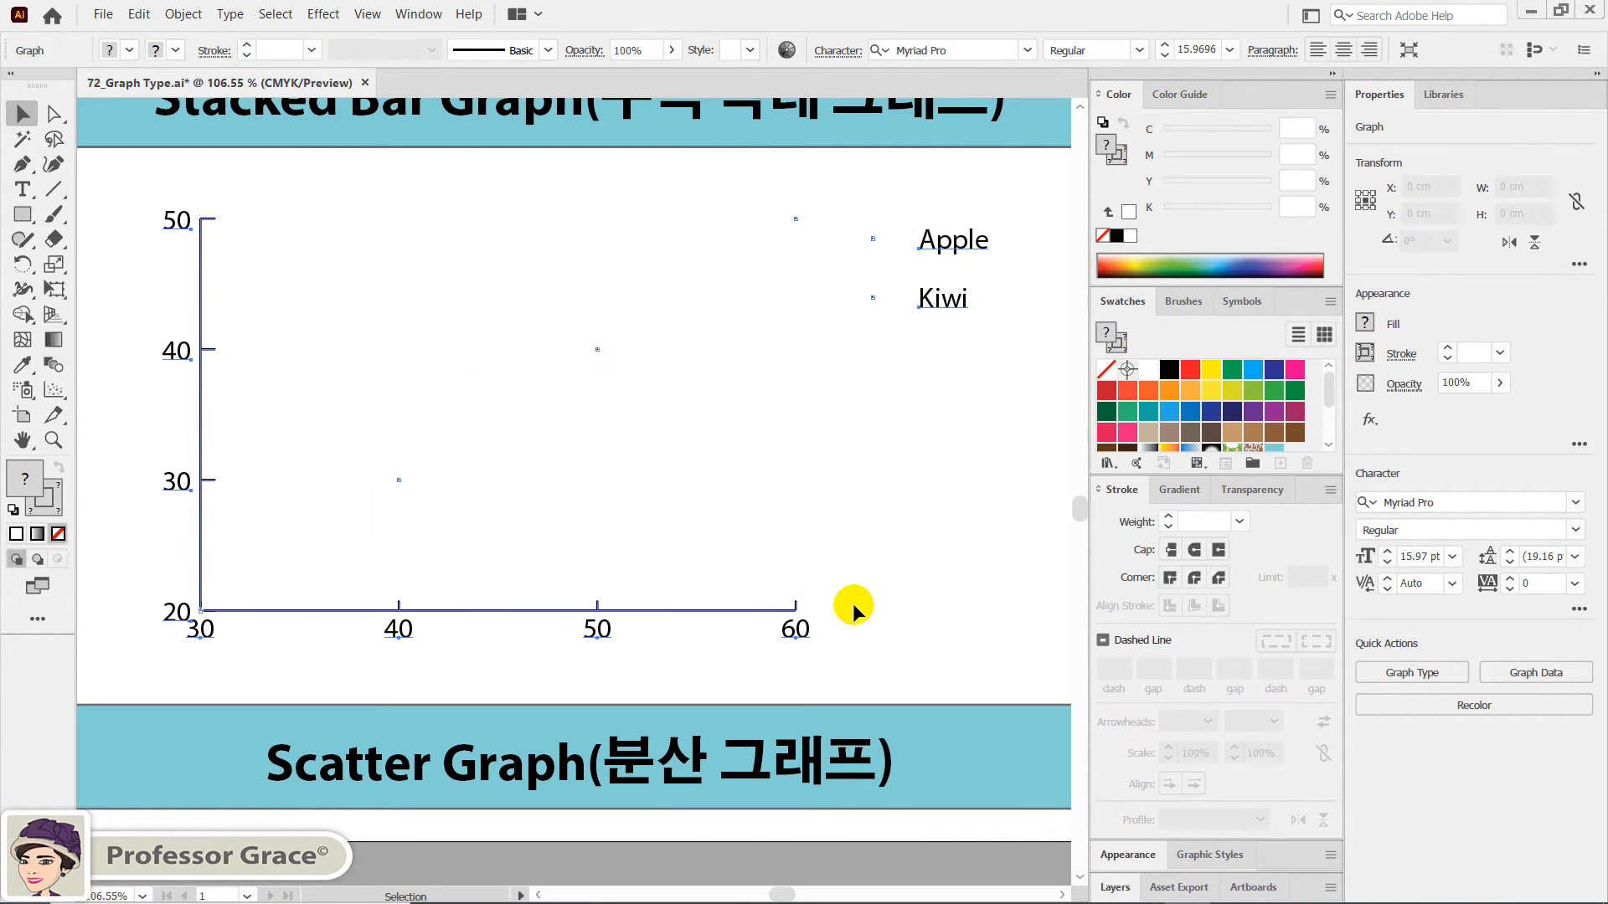
click(898, 642)
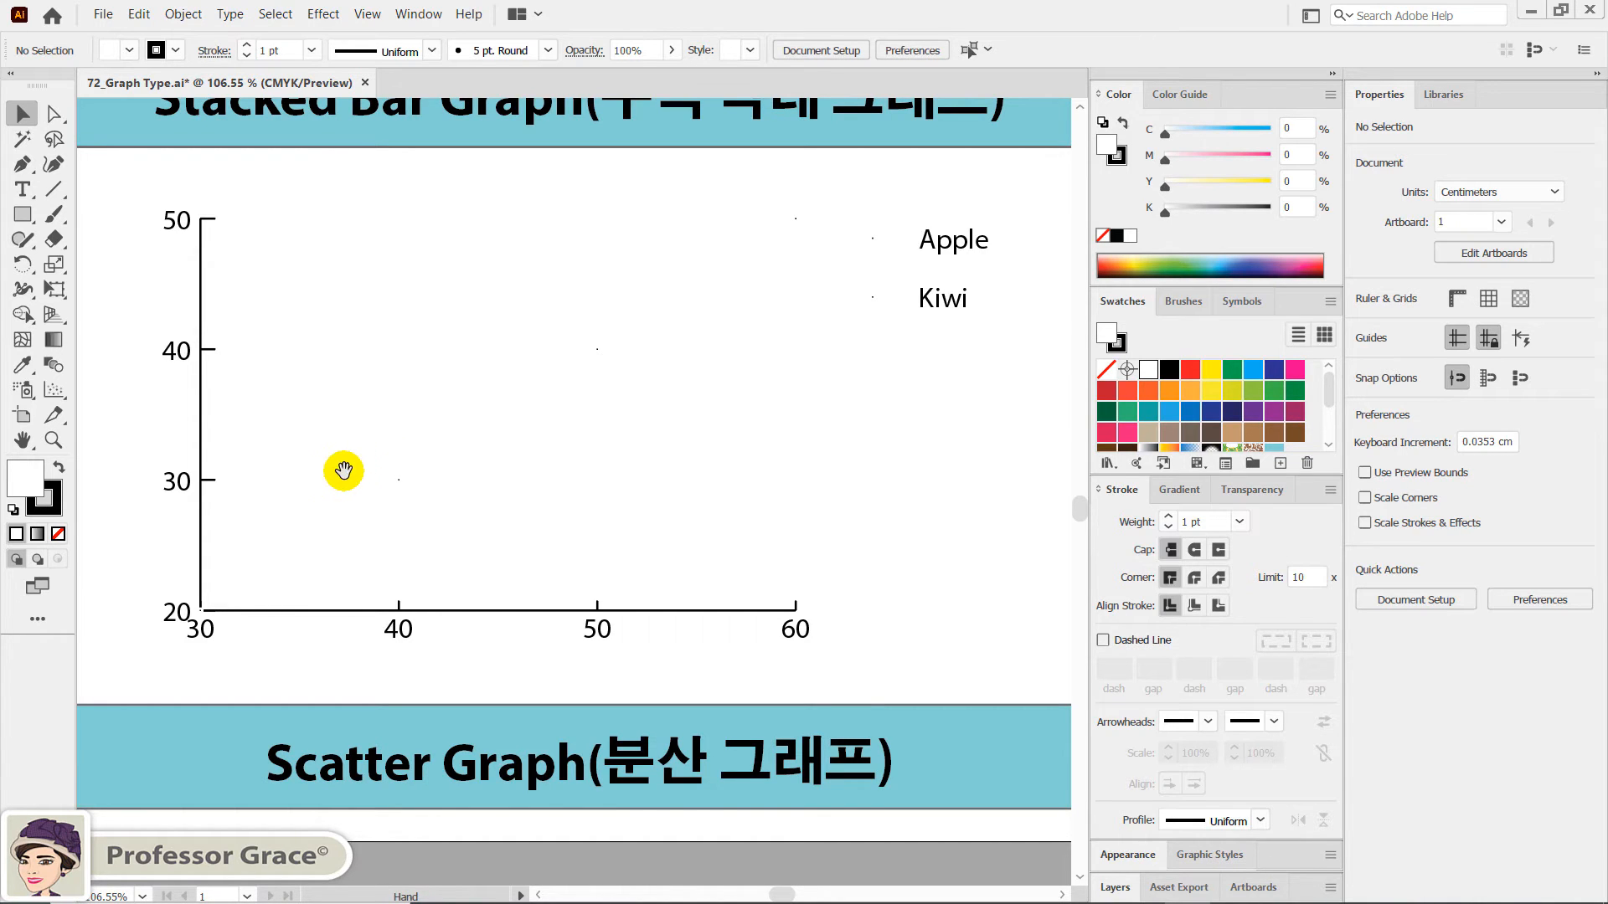
- Copy all the text of the Age and Score table for groups A, B and C beside the artboard, and clear the selection
key(space)
drag(284, 478, 605, 453)
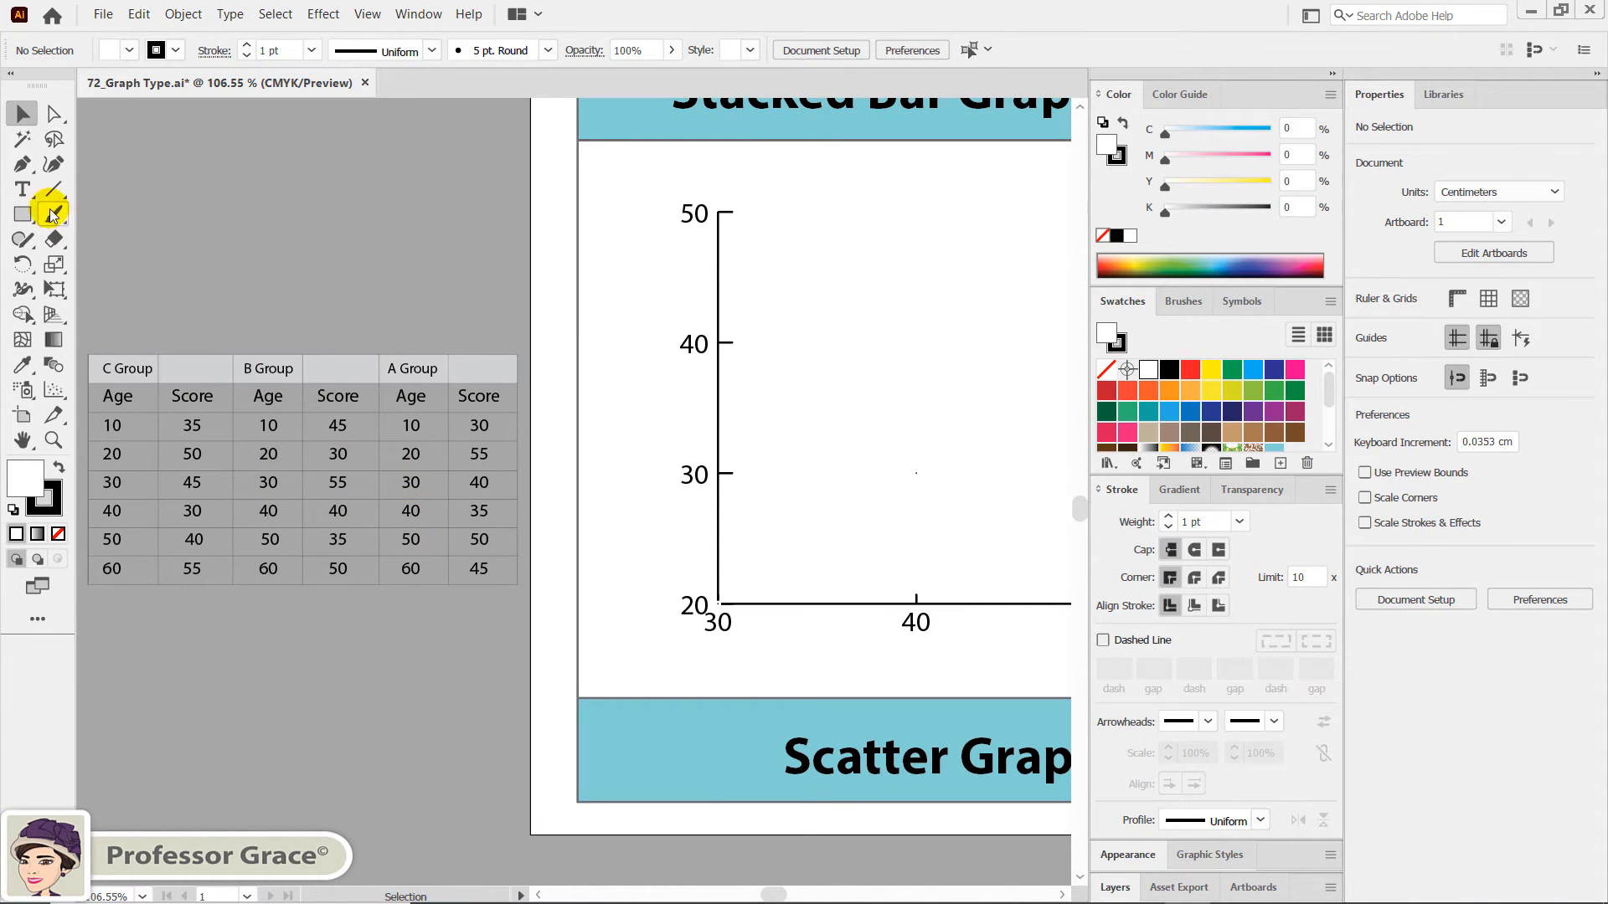
click(24, 190)
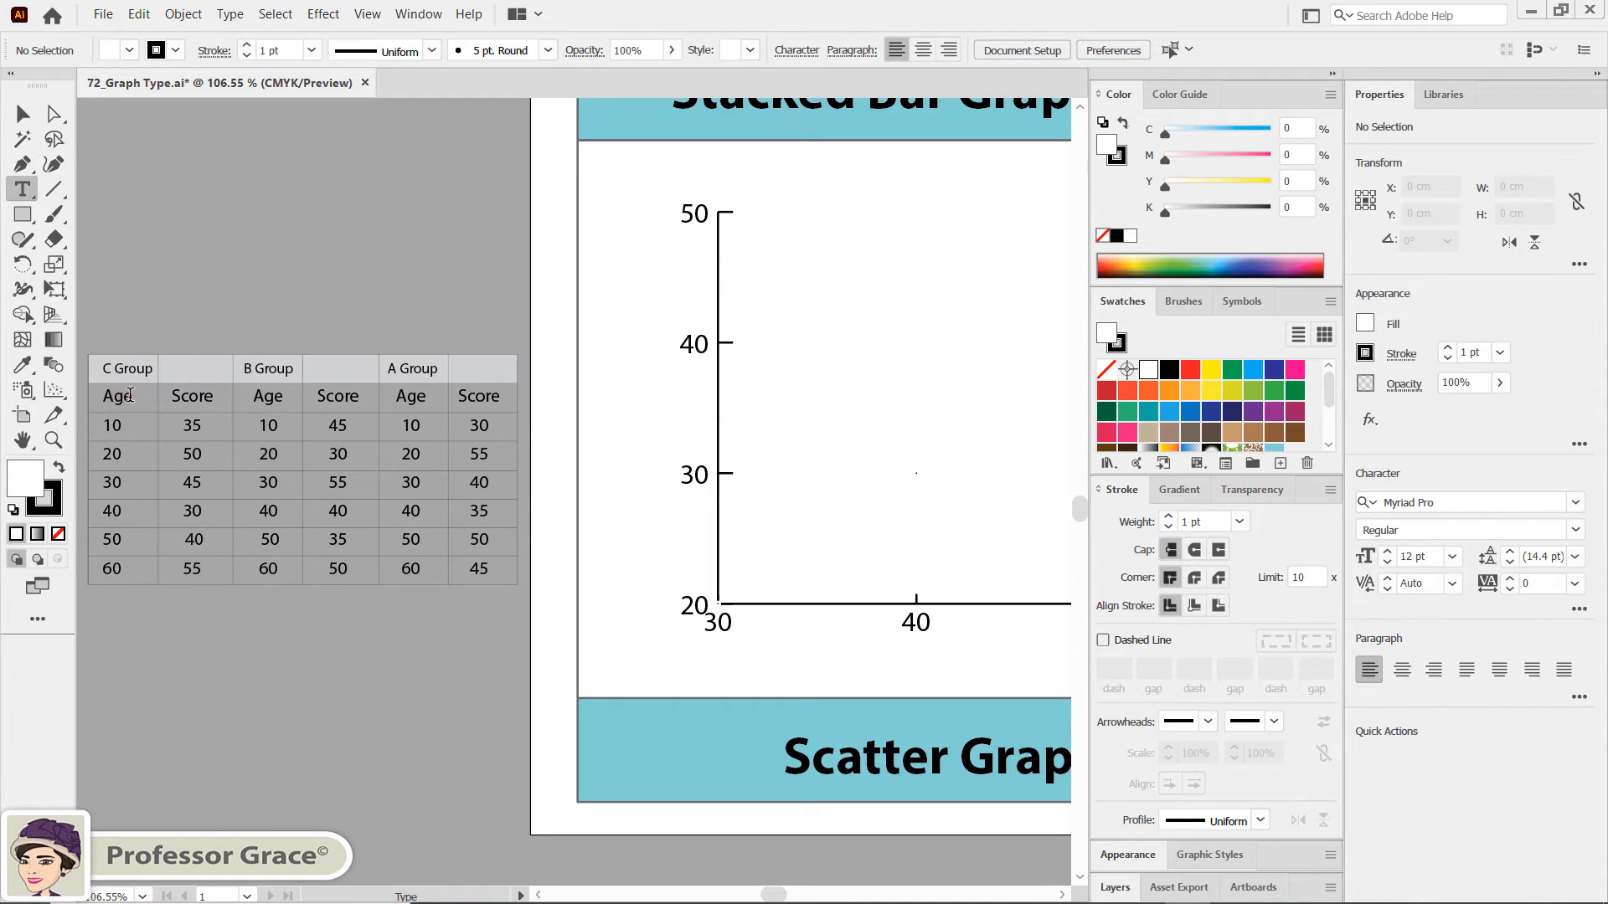
click(130, 395)
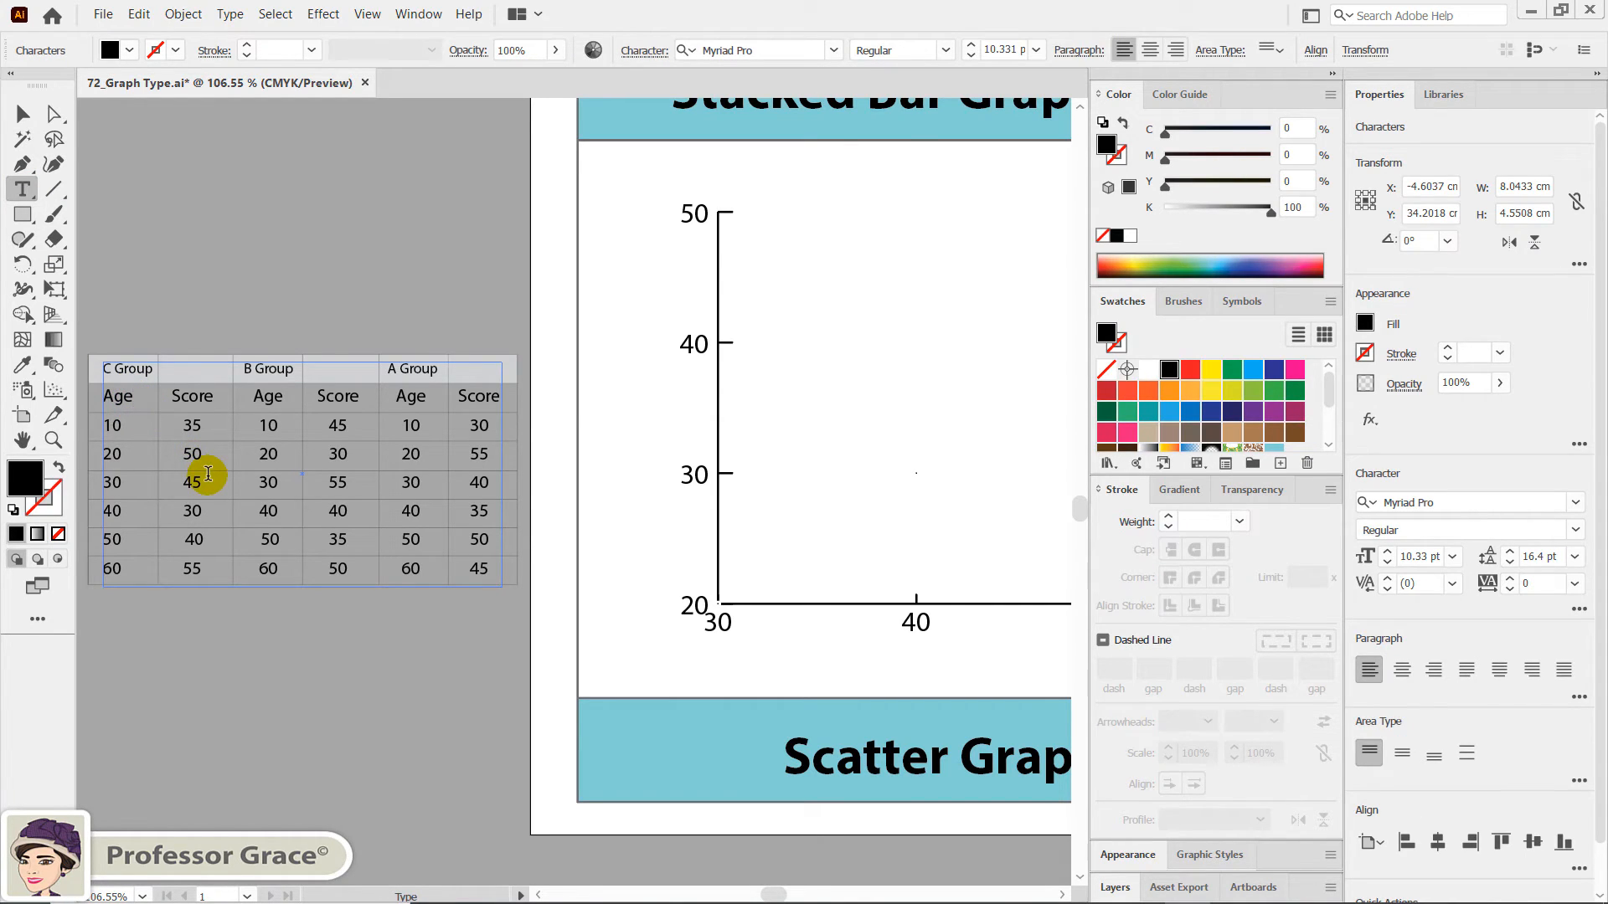
key(Escape)
key(ctrl+a)
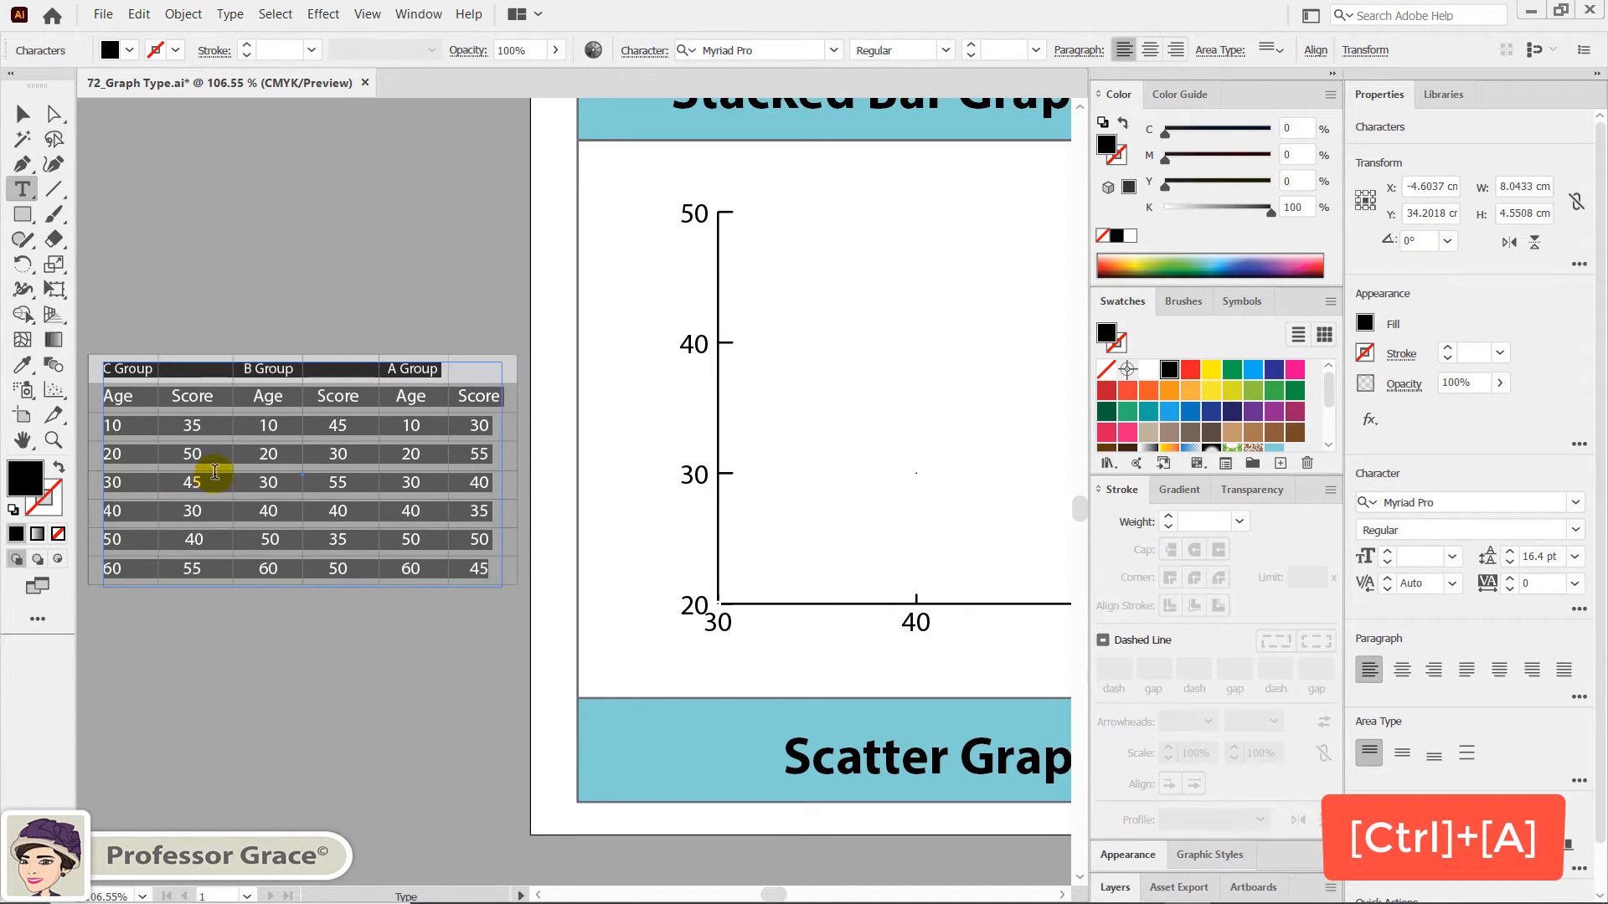
key(ctrl+c)
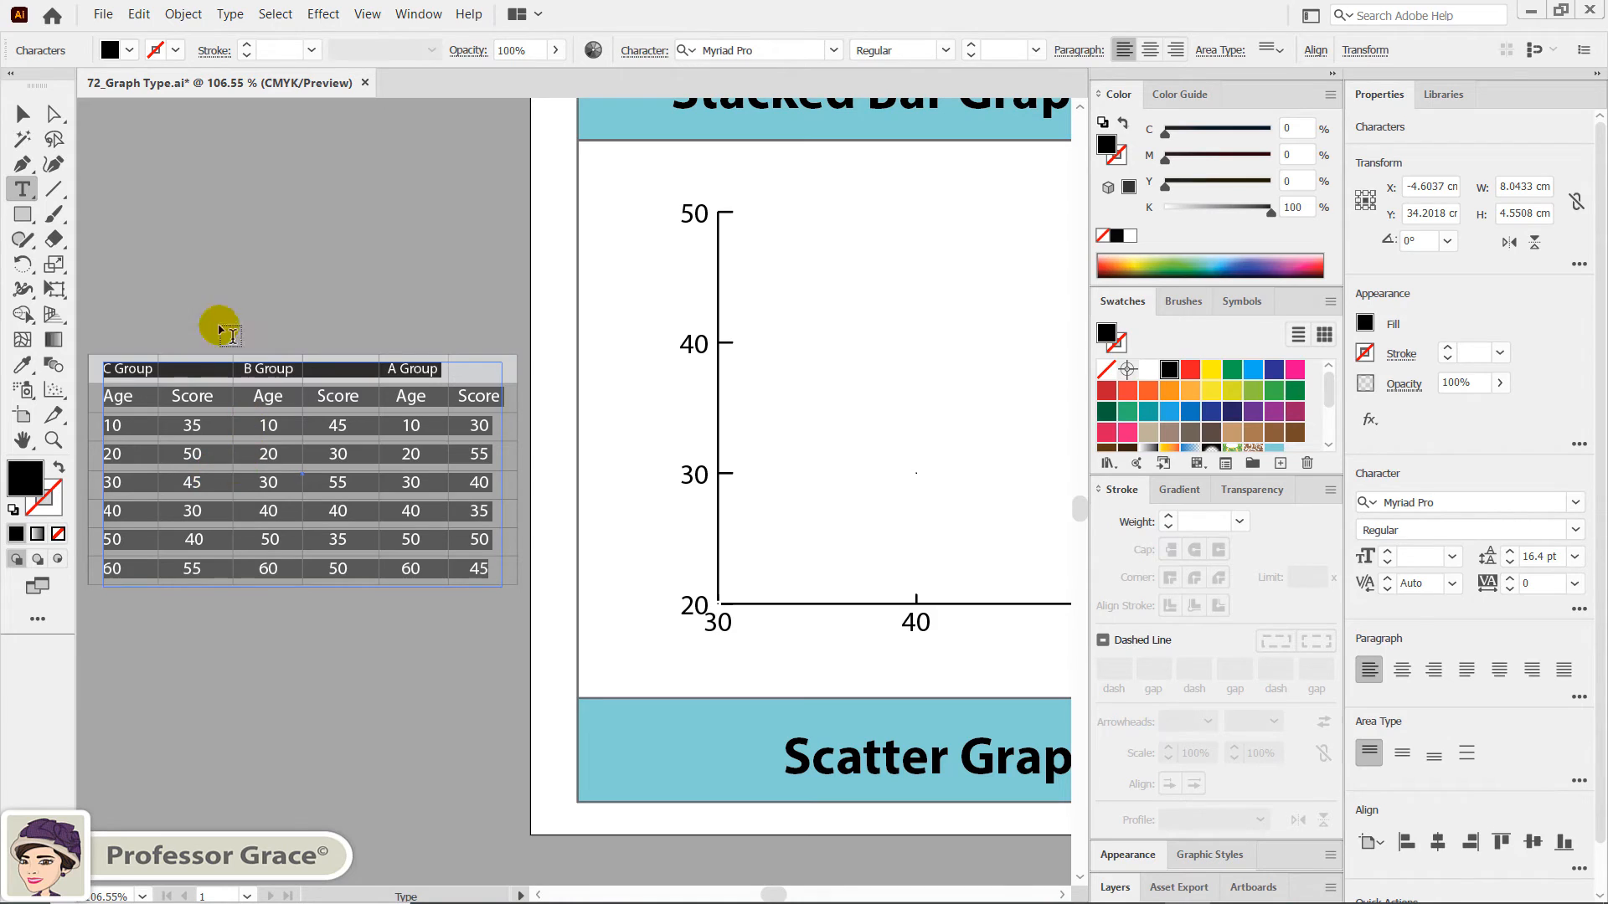
click(22, 120)
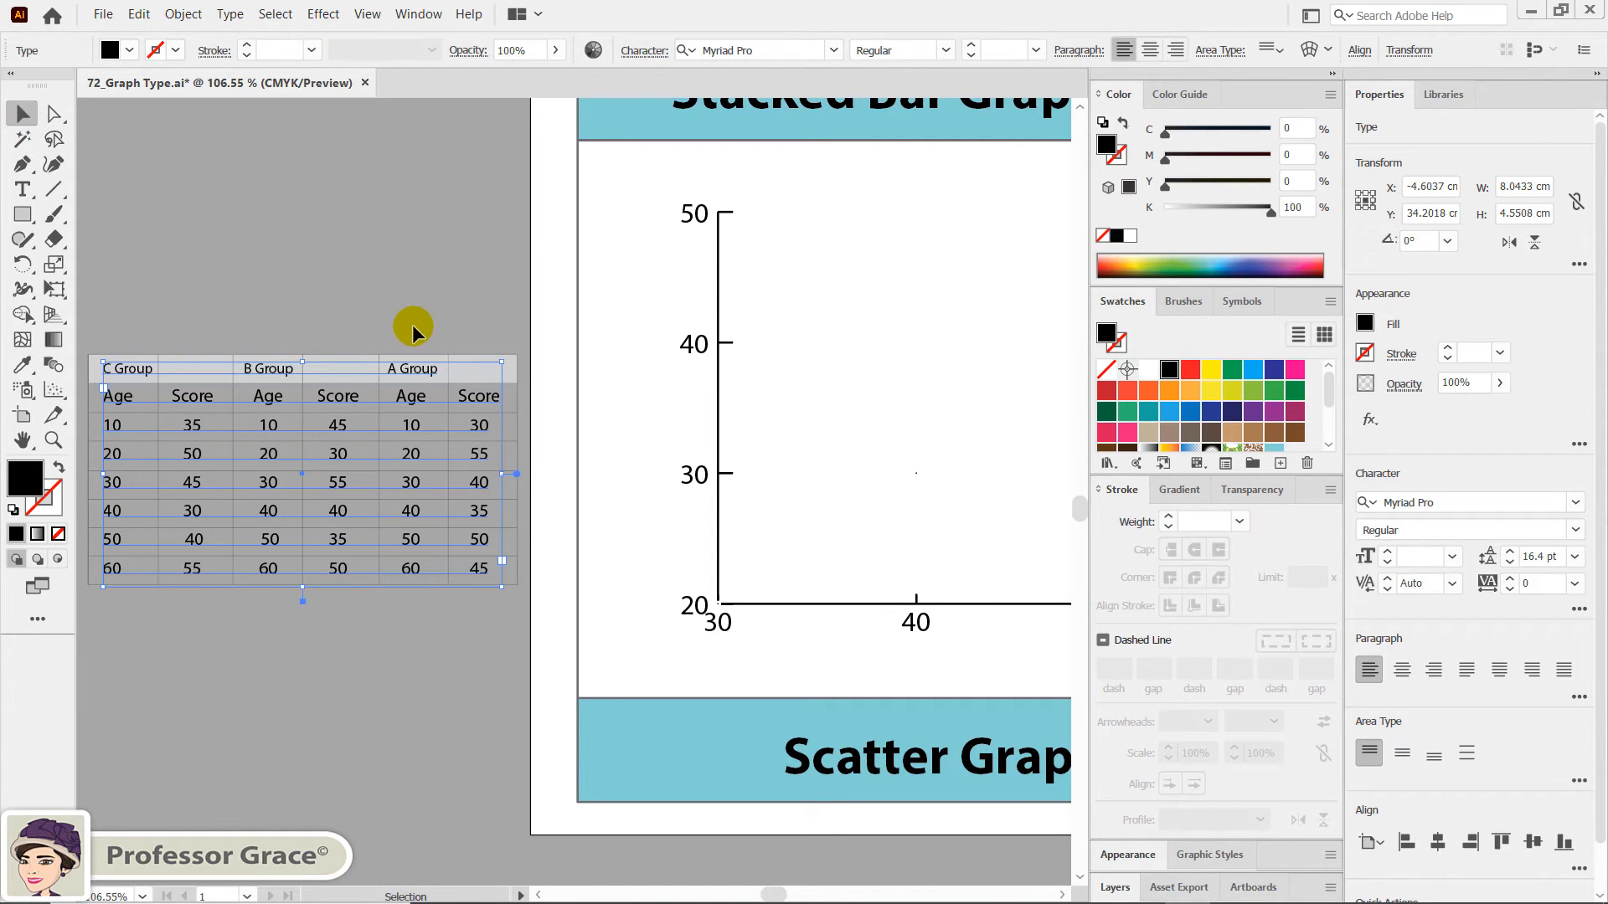
click(413, 326)
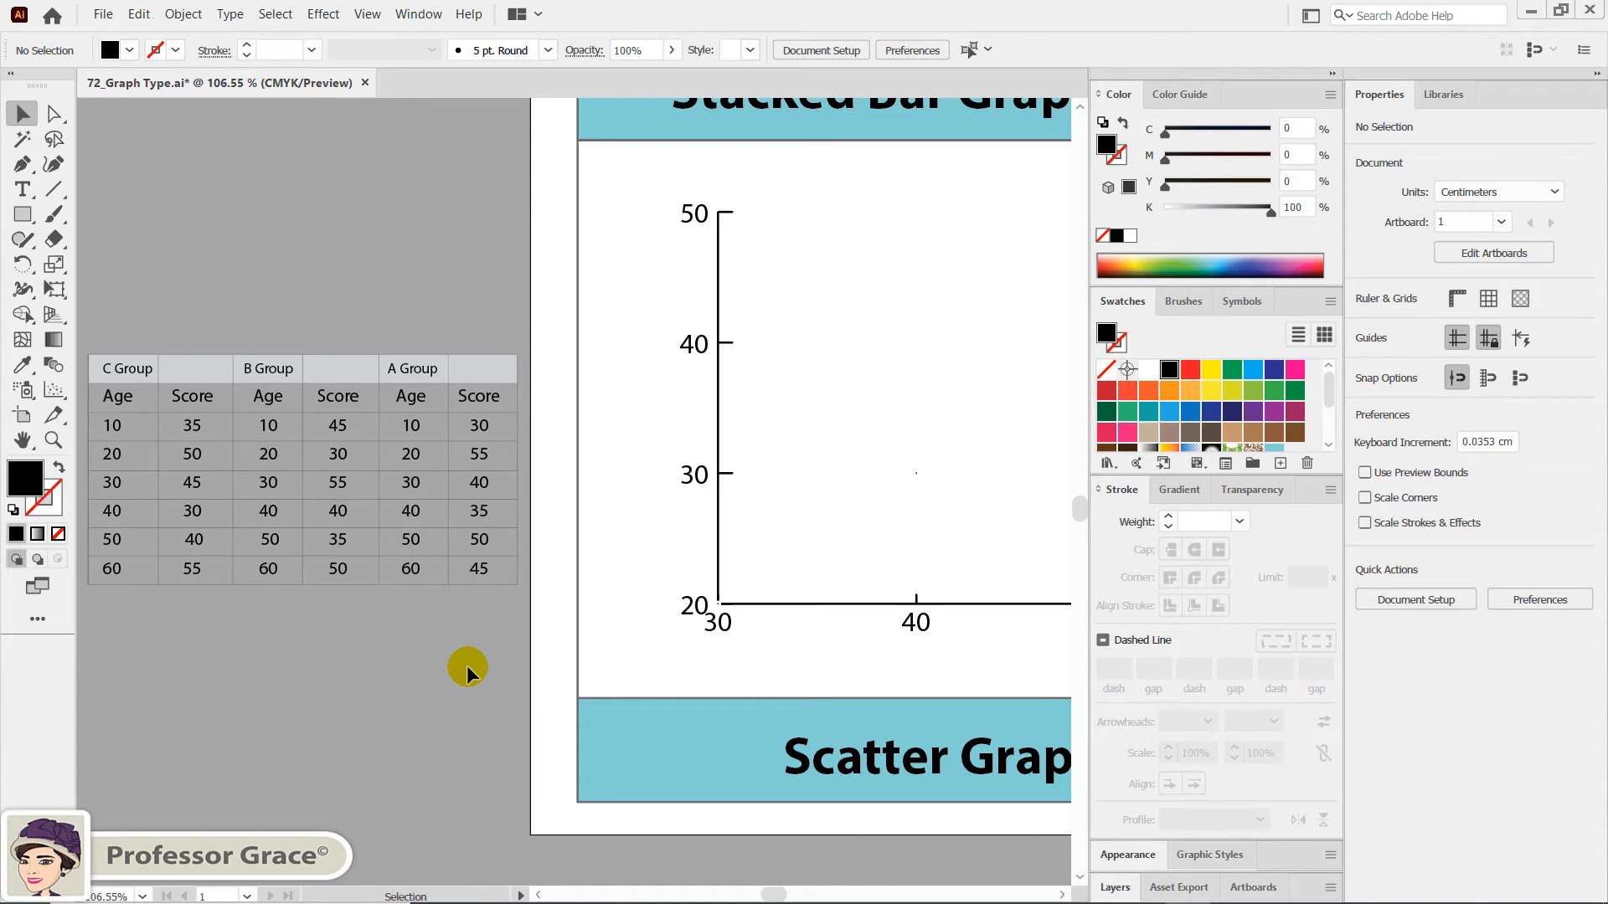
- Replace the scatter graph's data with the copied group table, starting from the first cell, apply it, and deselect the graph
key(space)
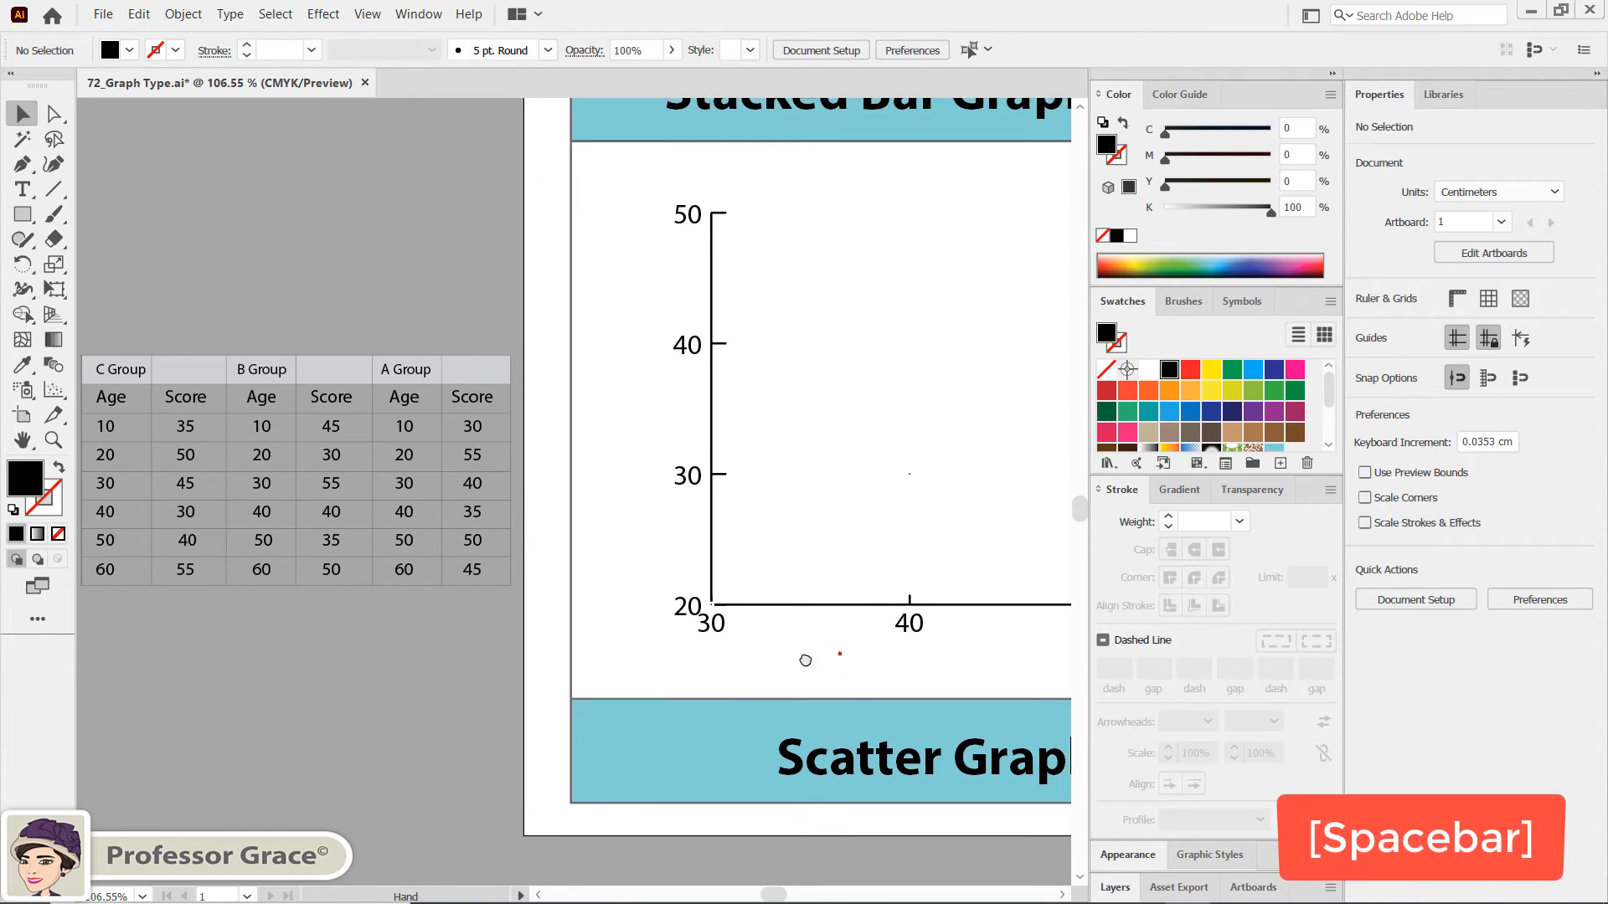
drag(837, 656, 451, 661)
drag(790, 629, 639, 611)
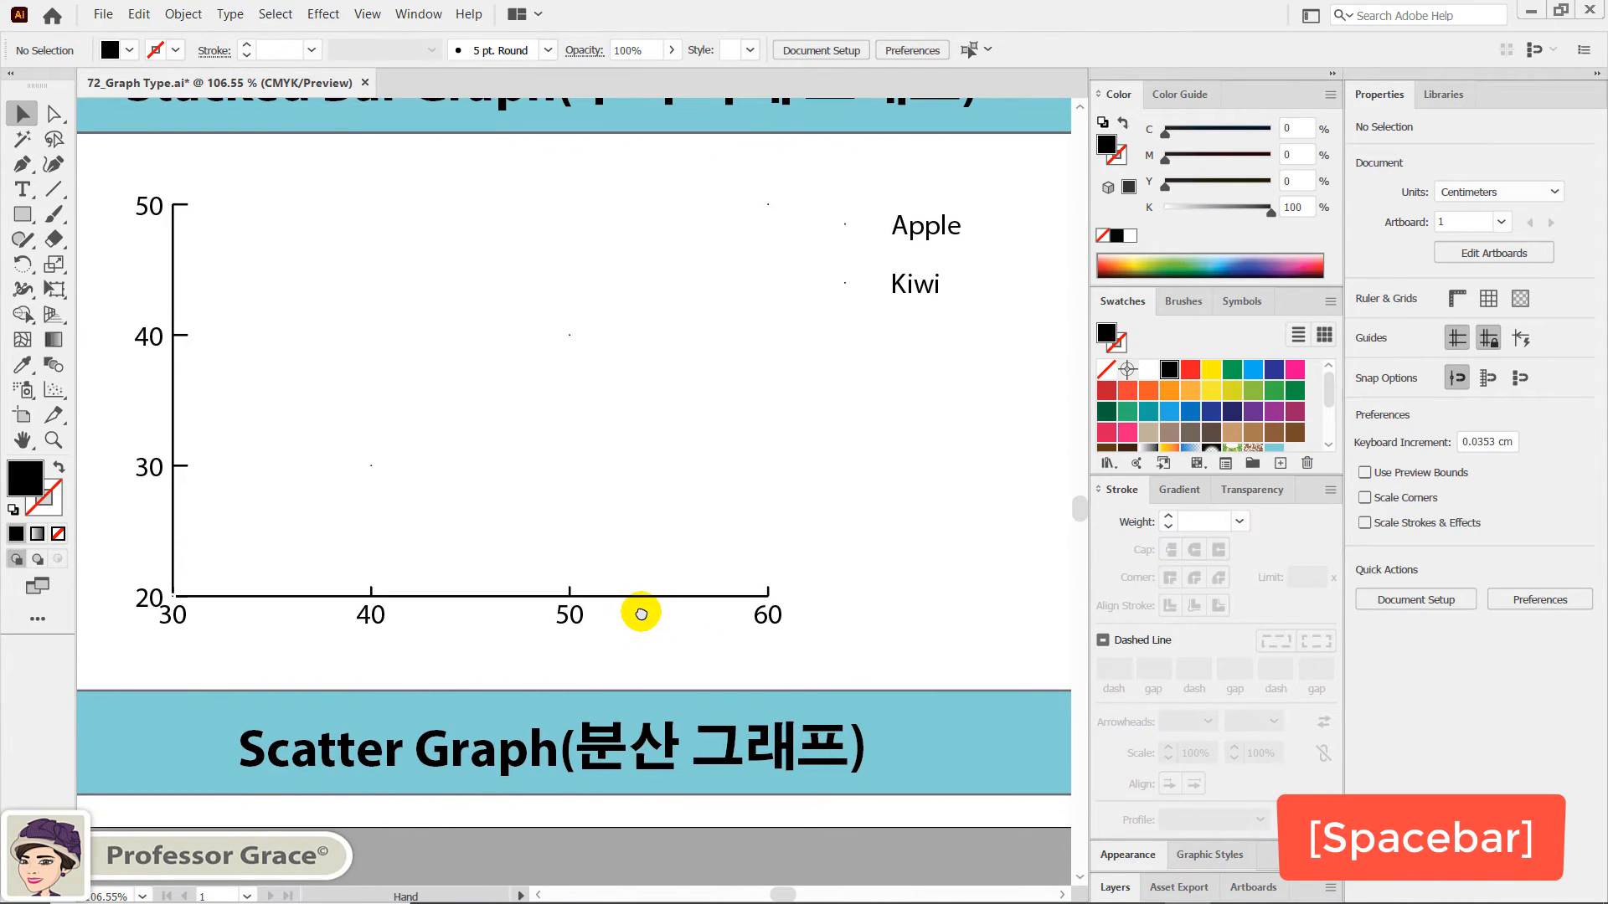
click(153, 472)
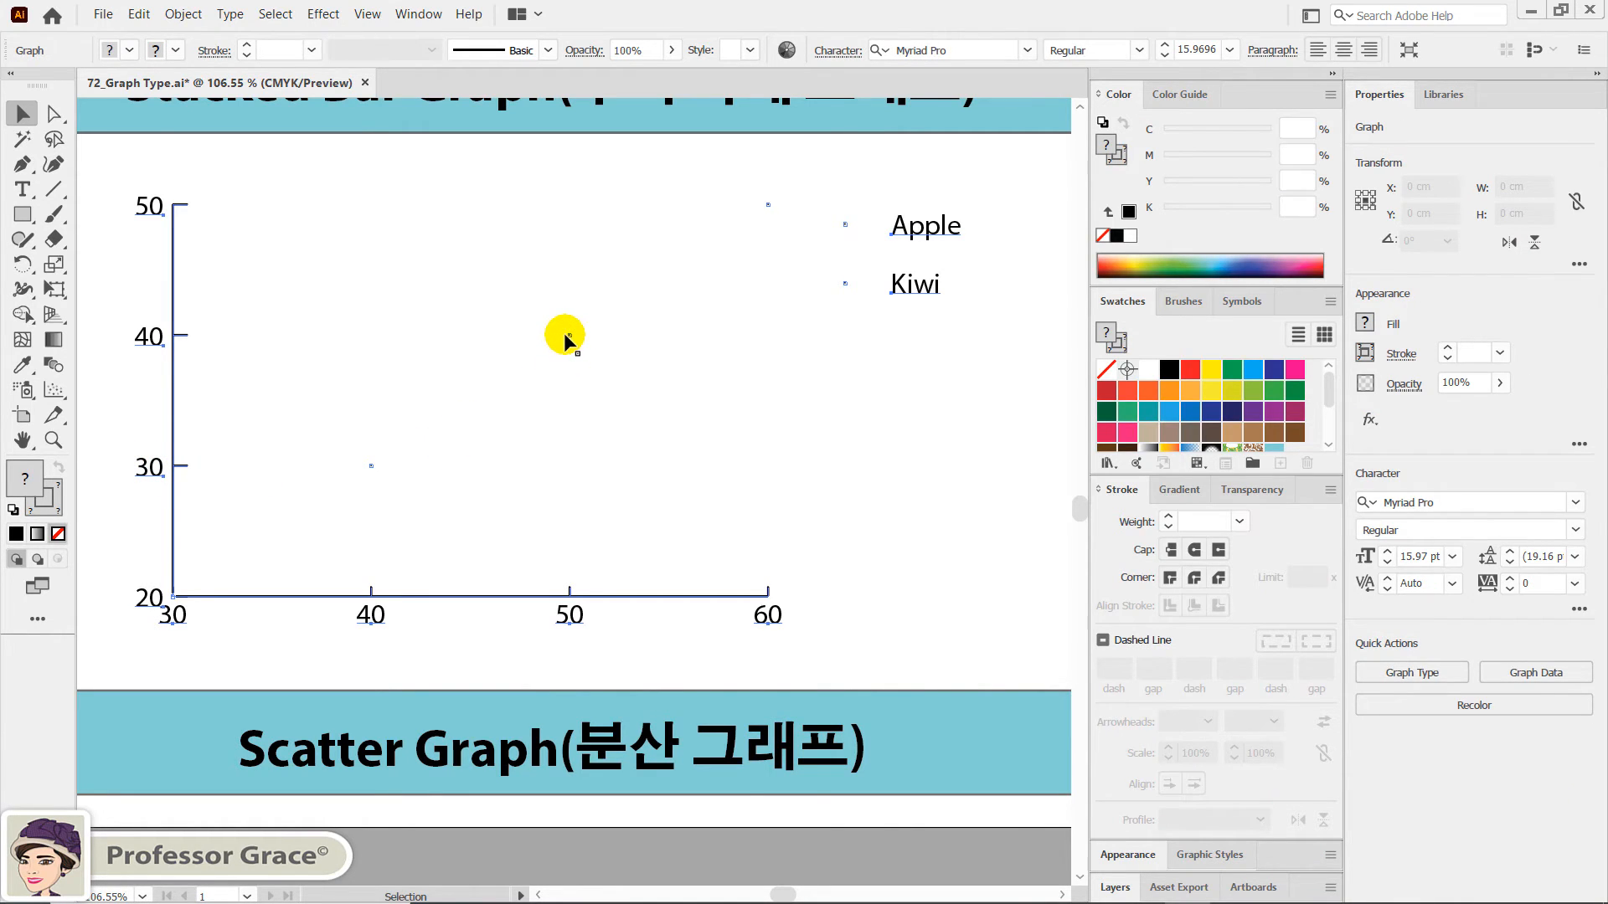
right_click(566, 333)
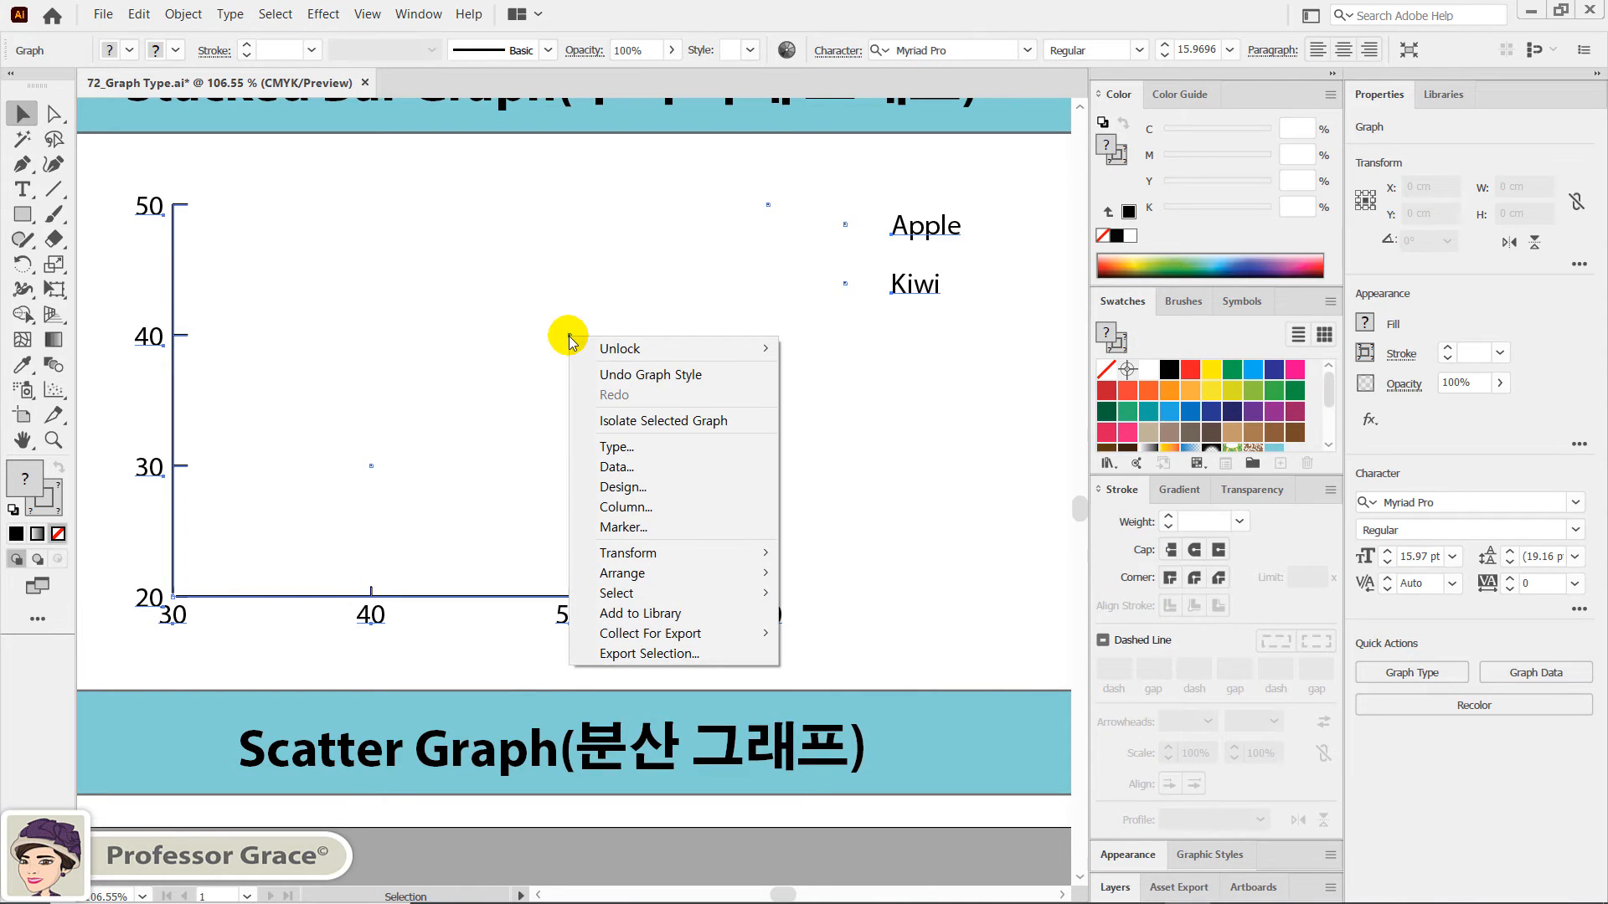
click(627, 469)
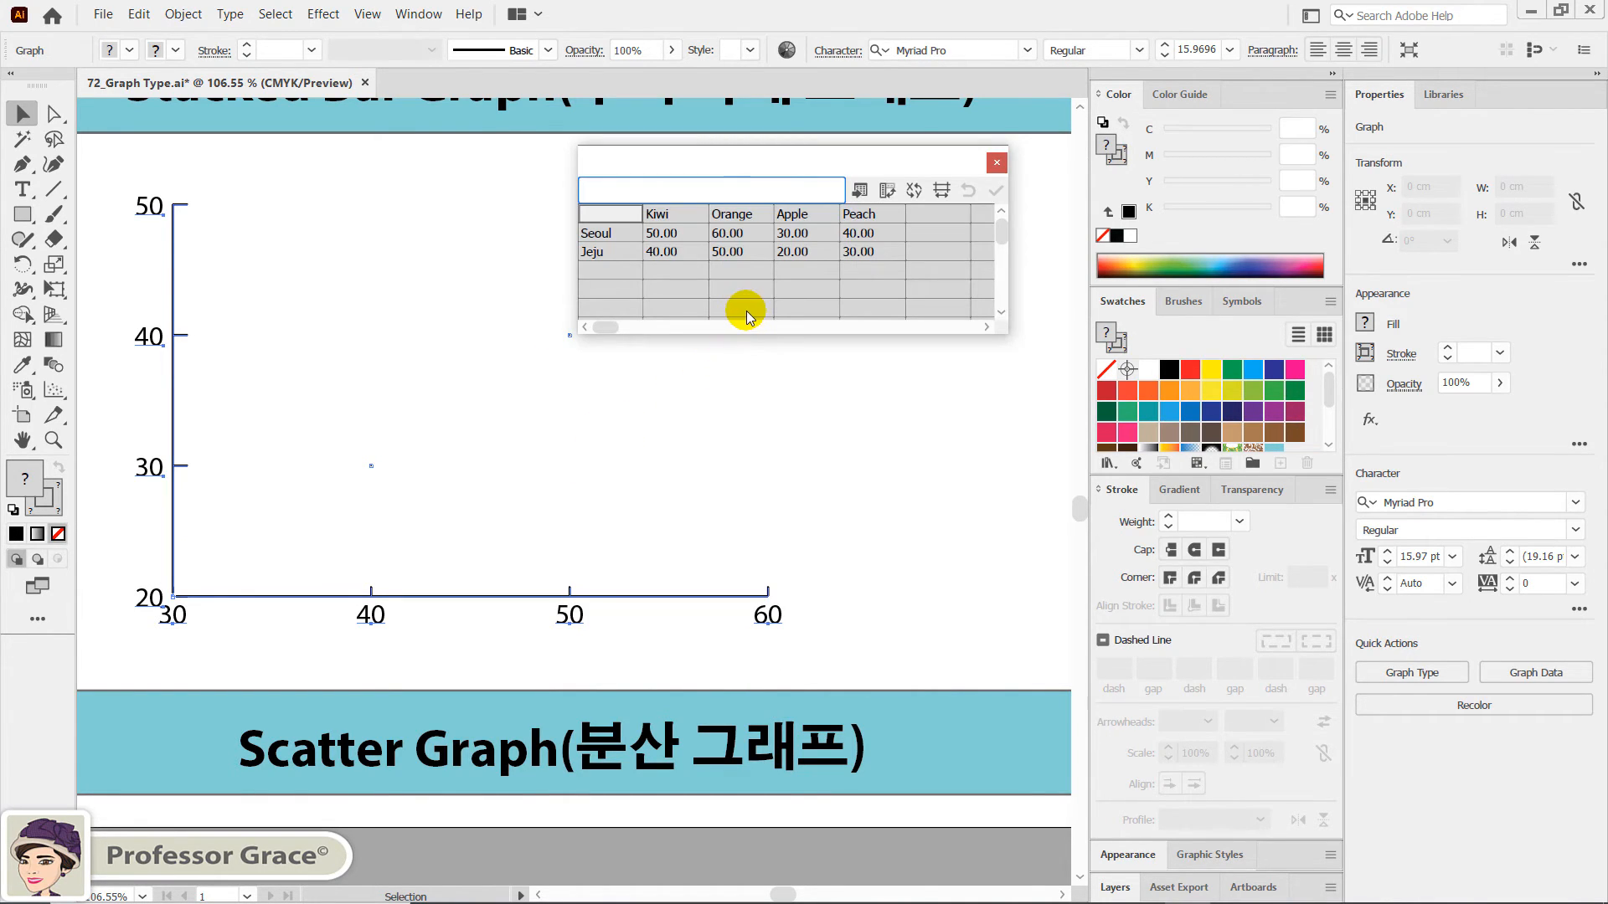
shift+click(866, 255)
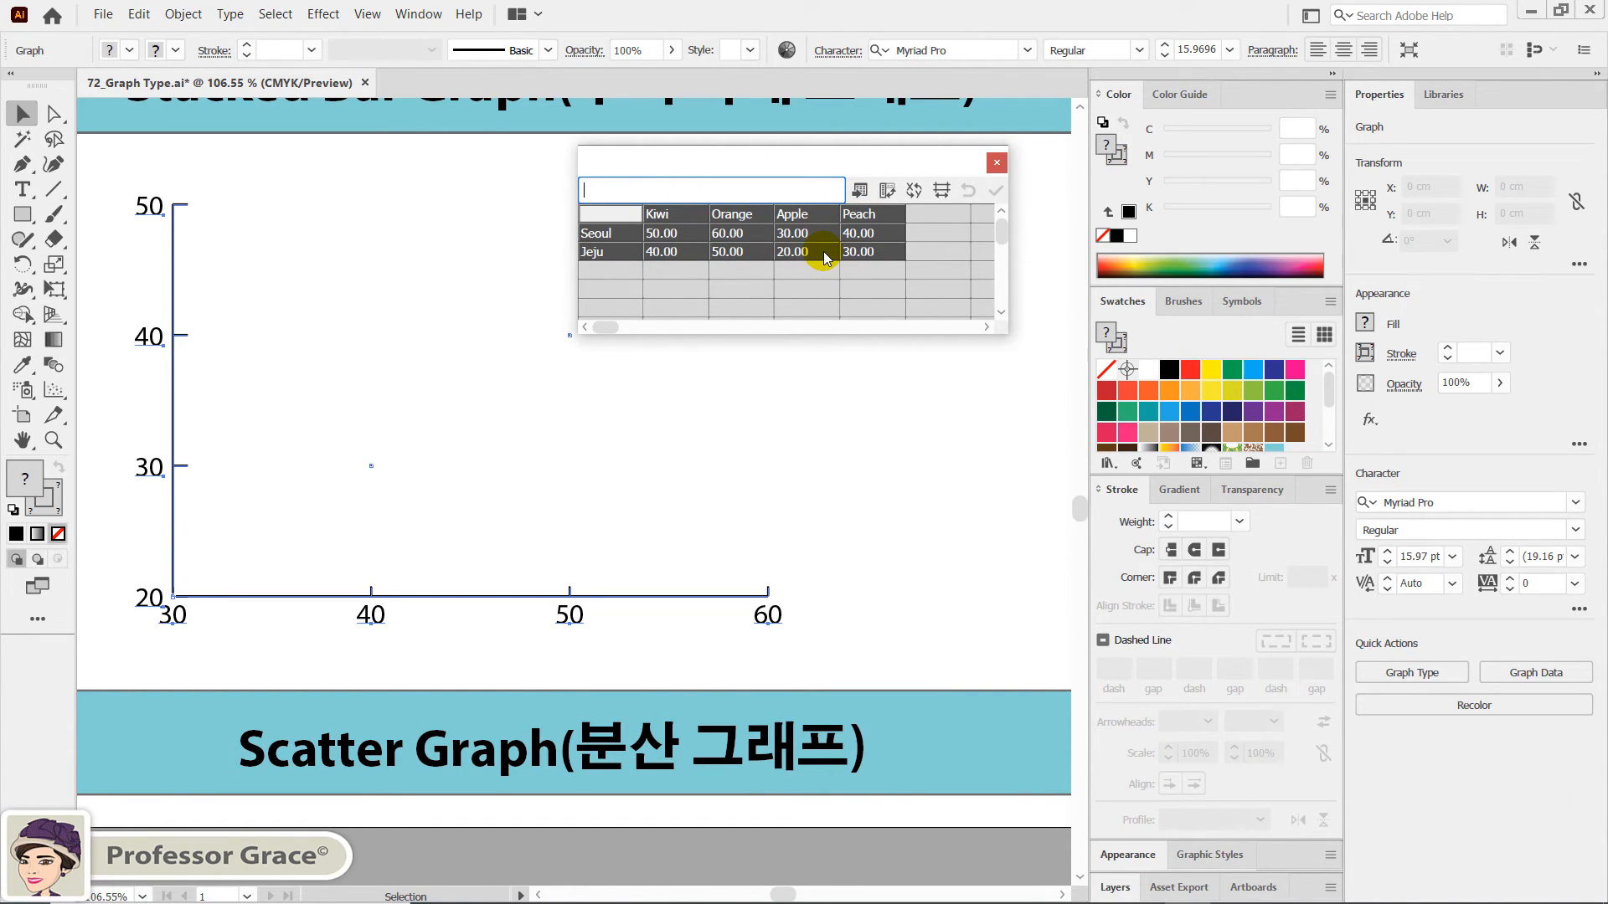
key(ctrl+v)
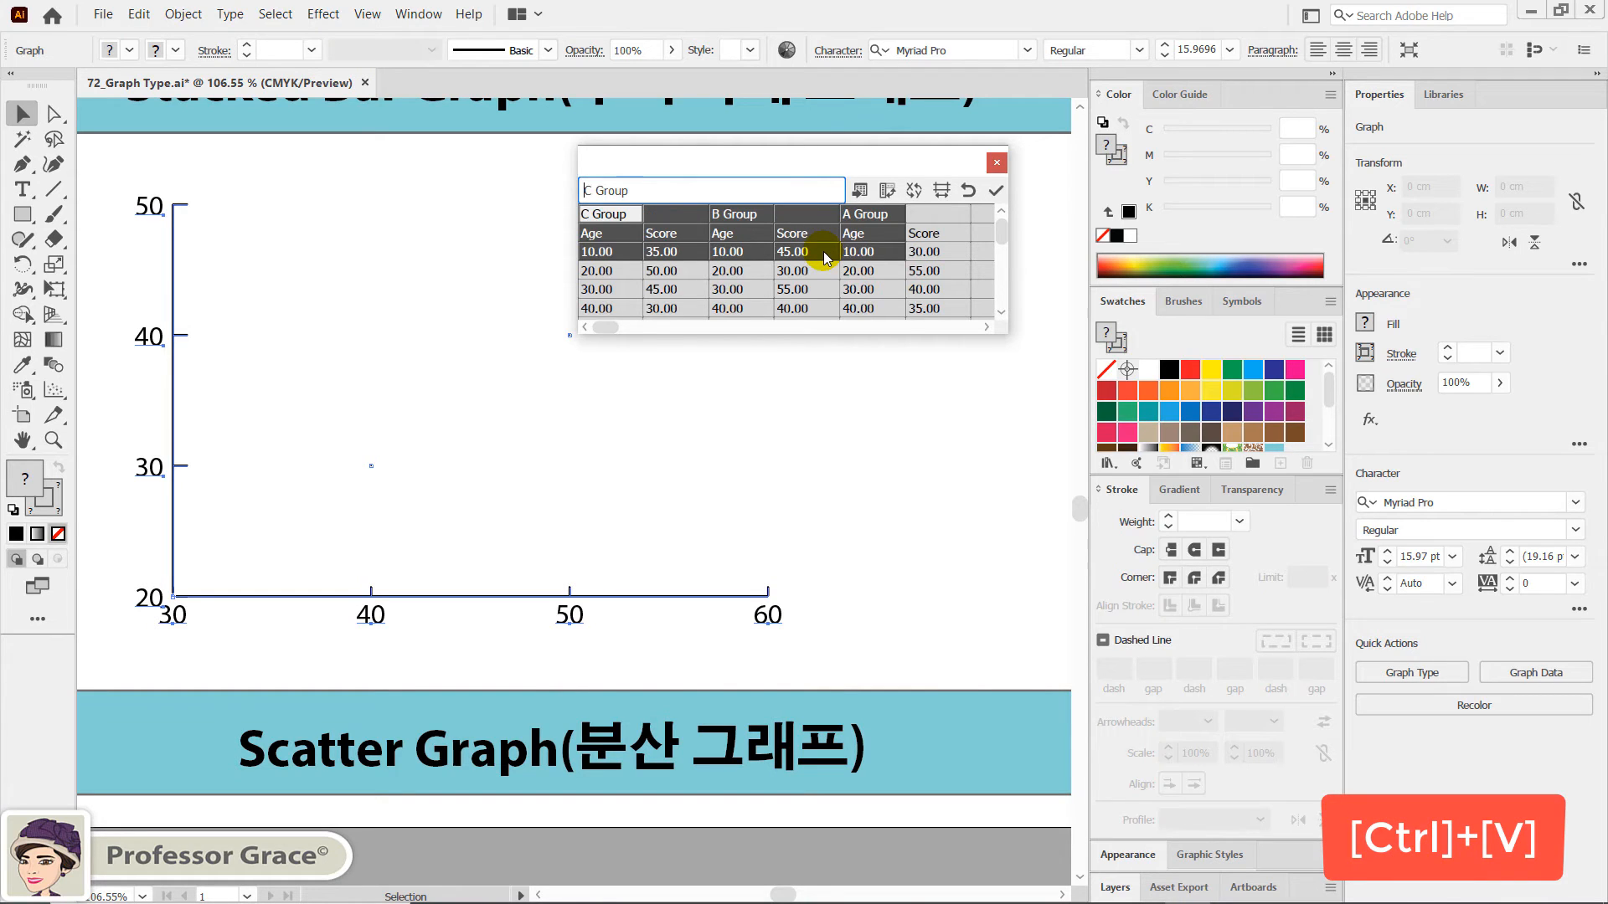
drag(998, 332, 1001, 390)
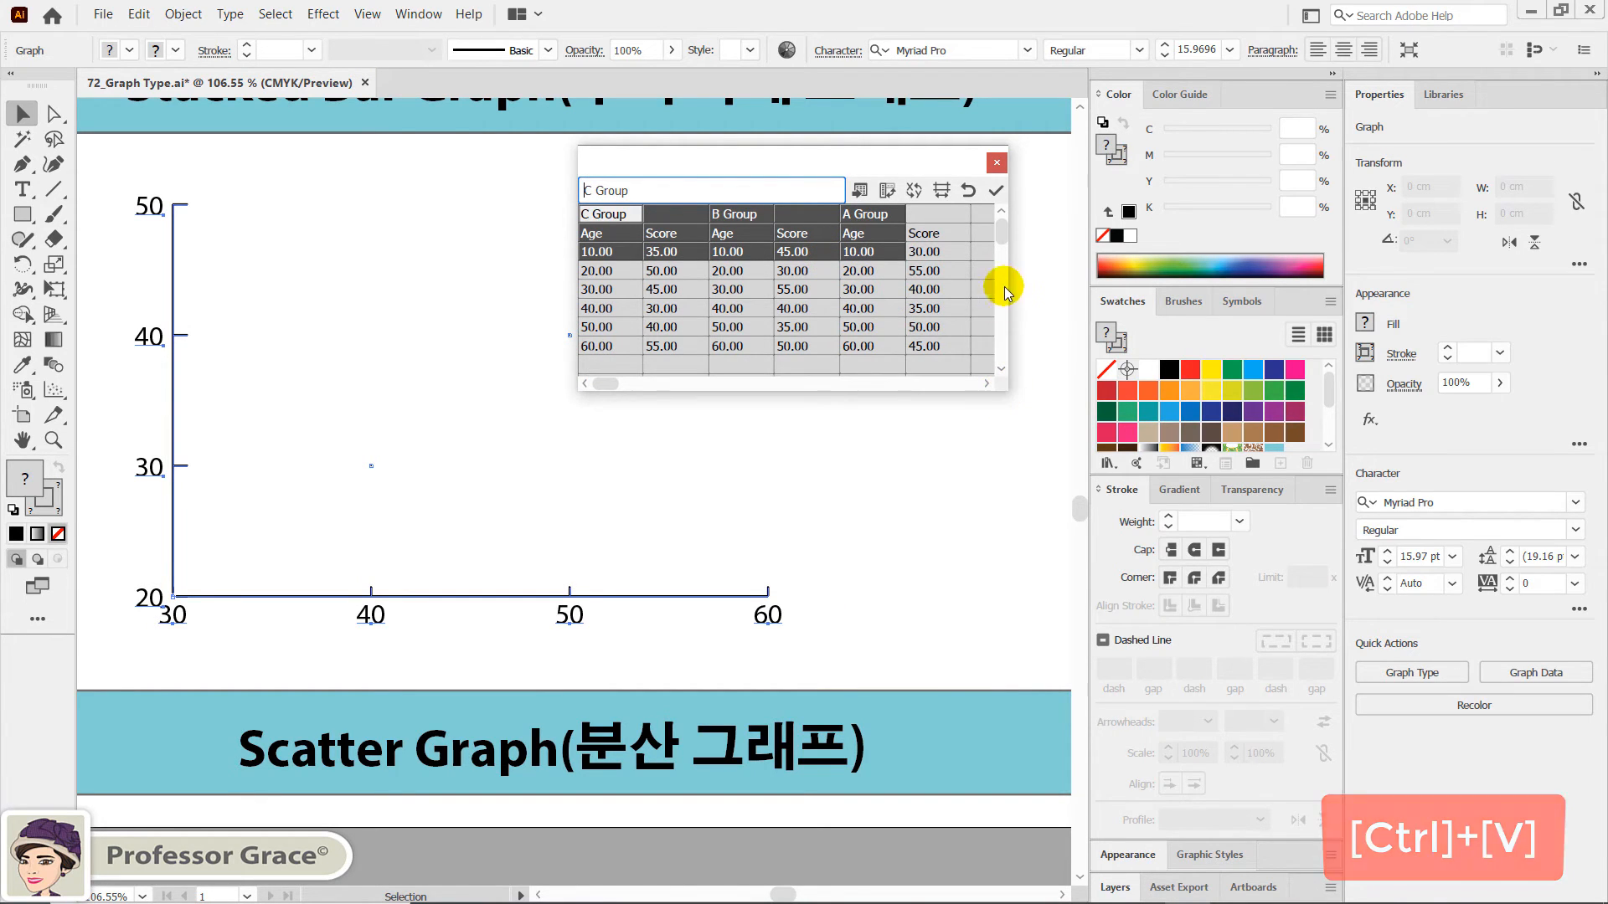
click(995, 194)
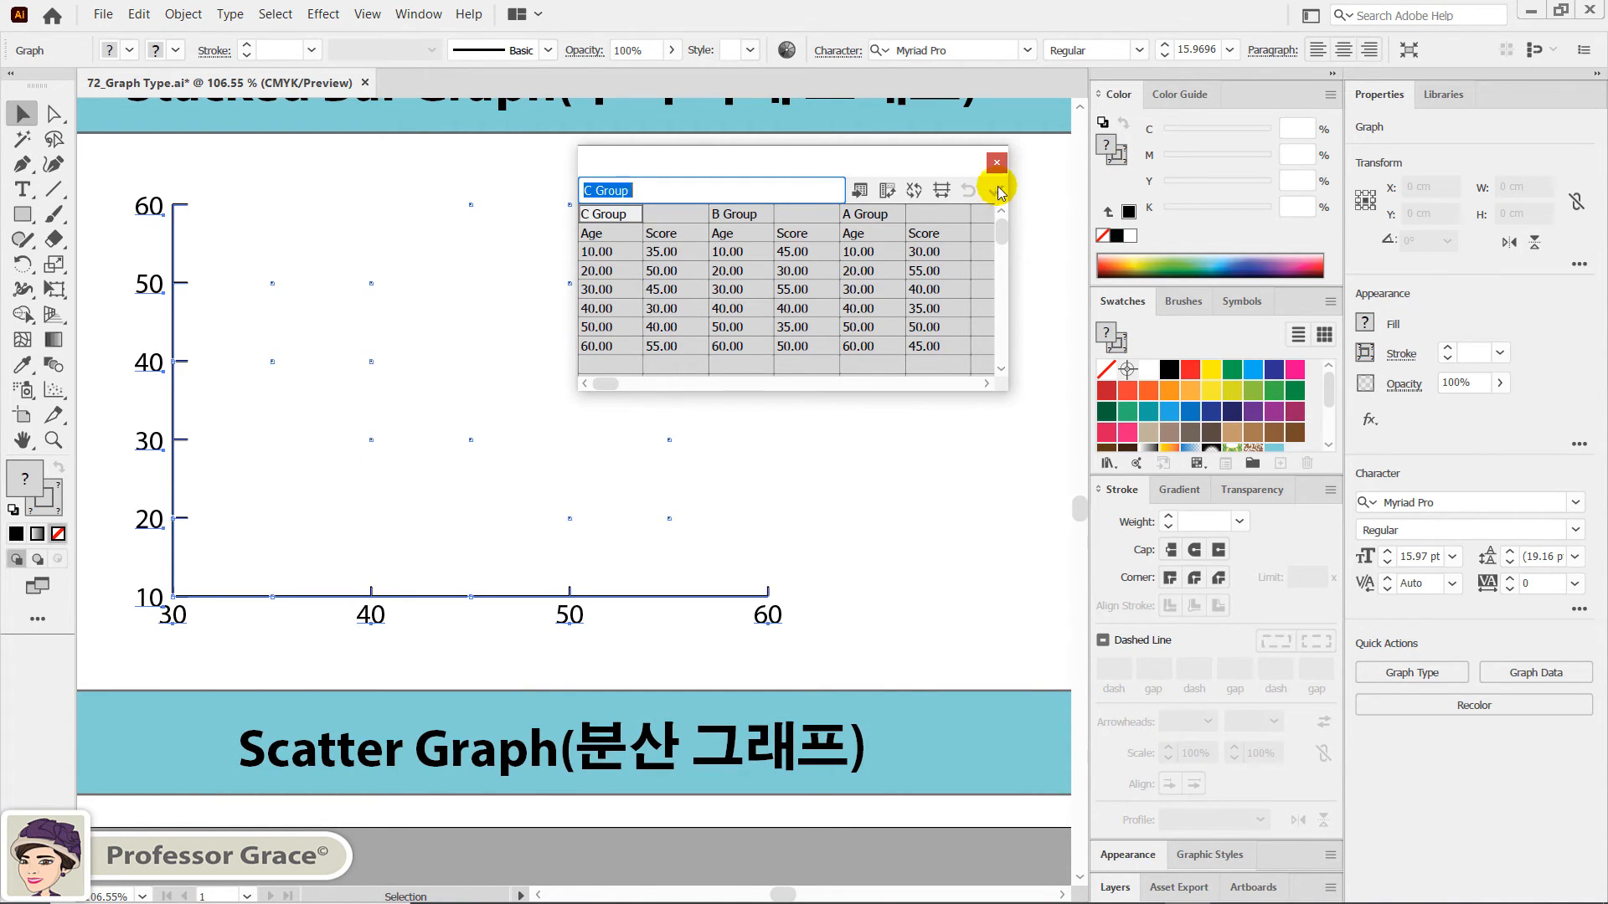
click(997, 163)
click(902, 490)
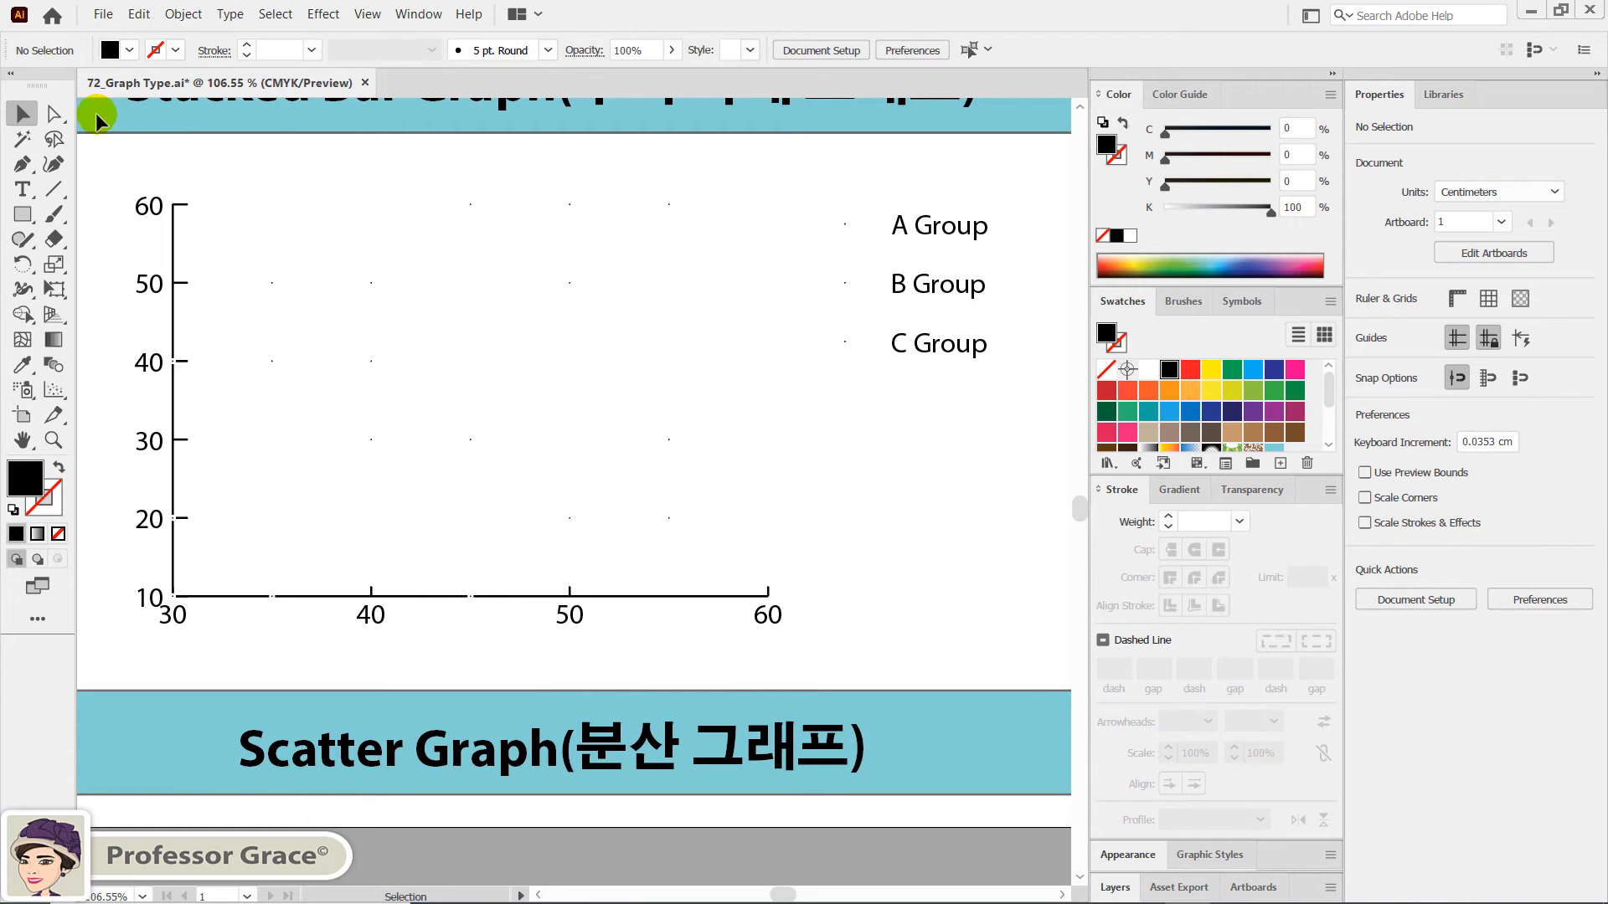
- Scale the single scatter marker at horizontal 40, vertical 40 uniformly to 500% and deselect it
drag(53, 113, 109, 138)
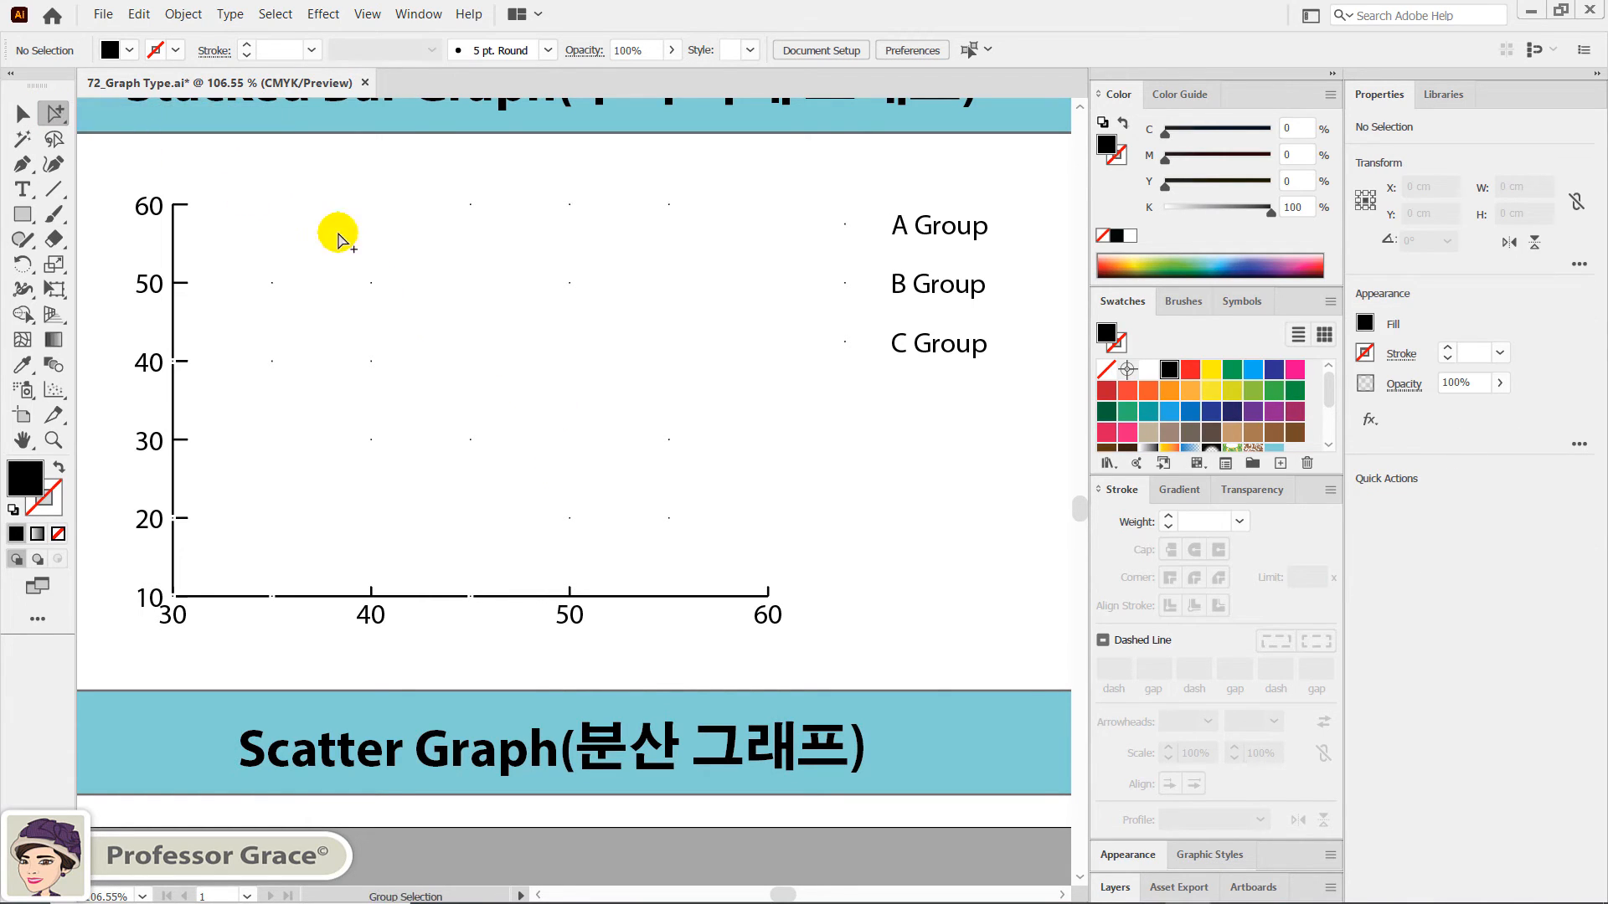
drag(349, 335, 394, 369)
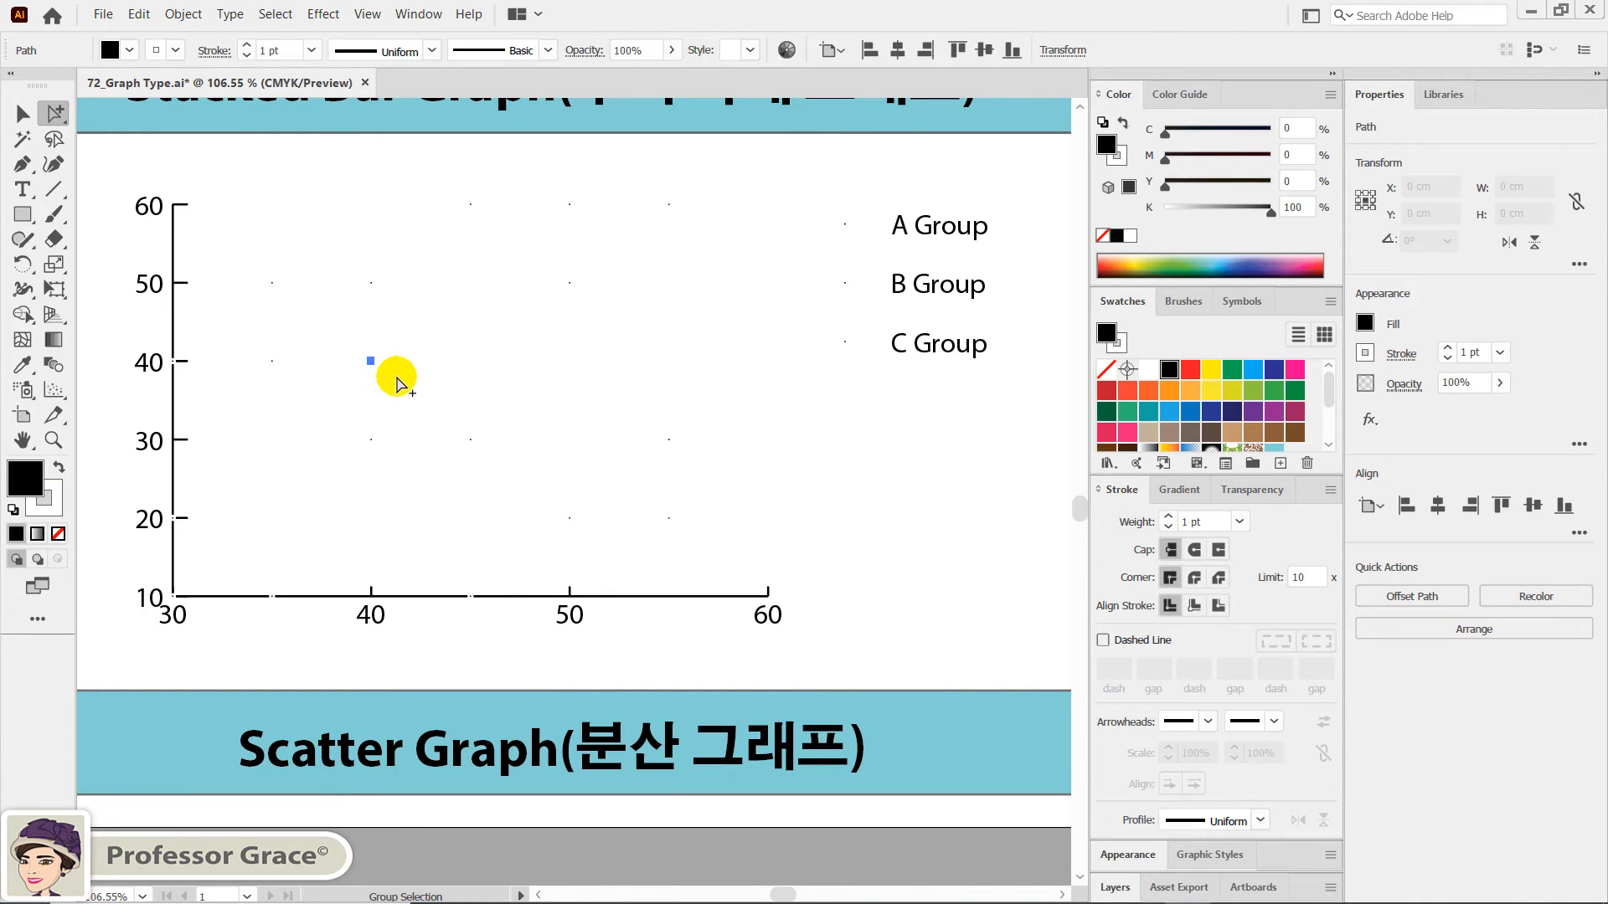
double_click(52, 263)
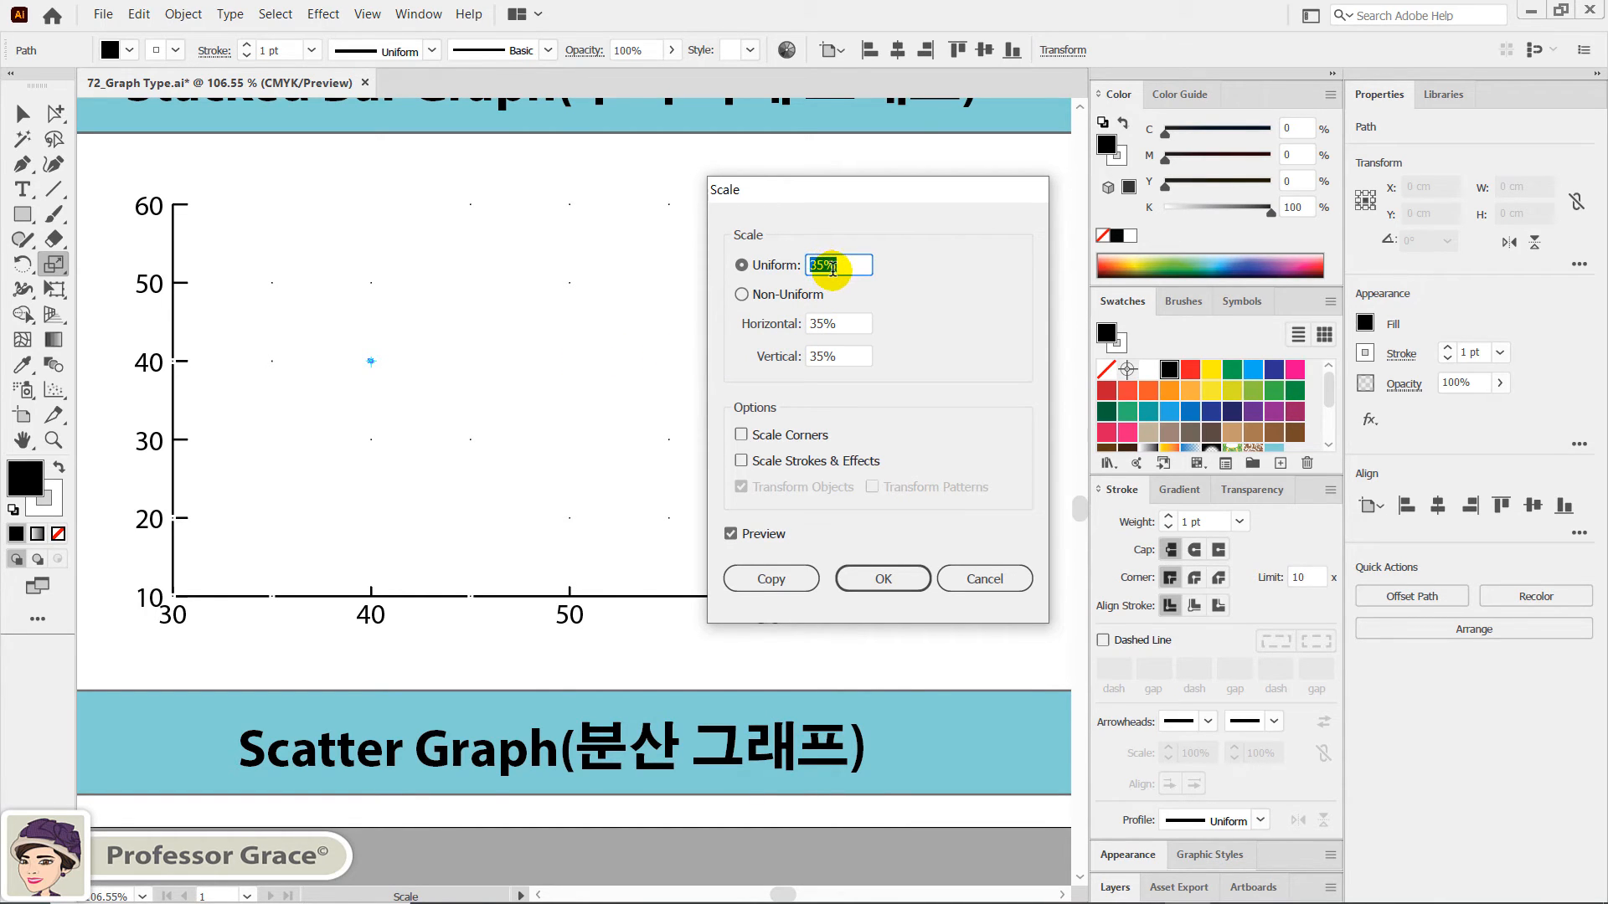
text(500)
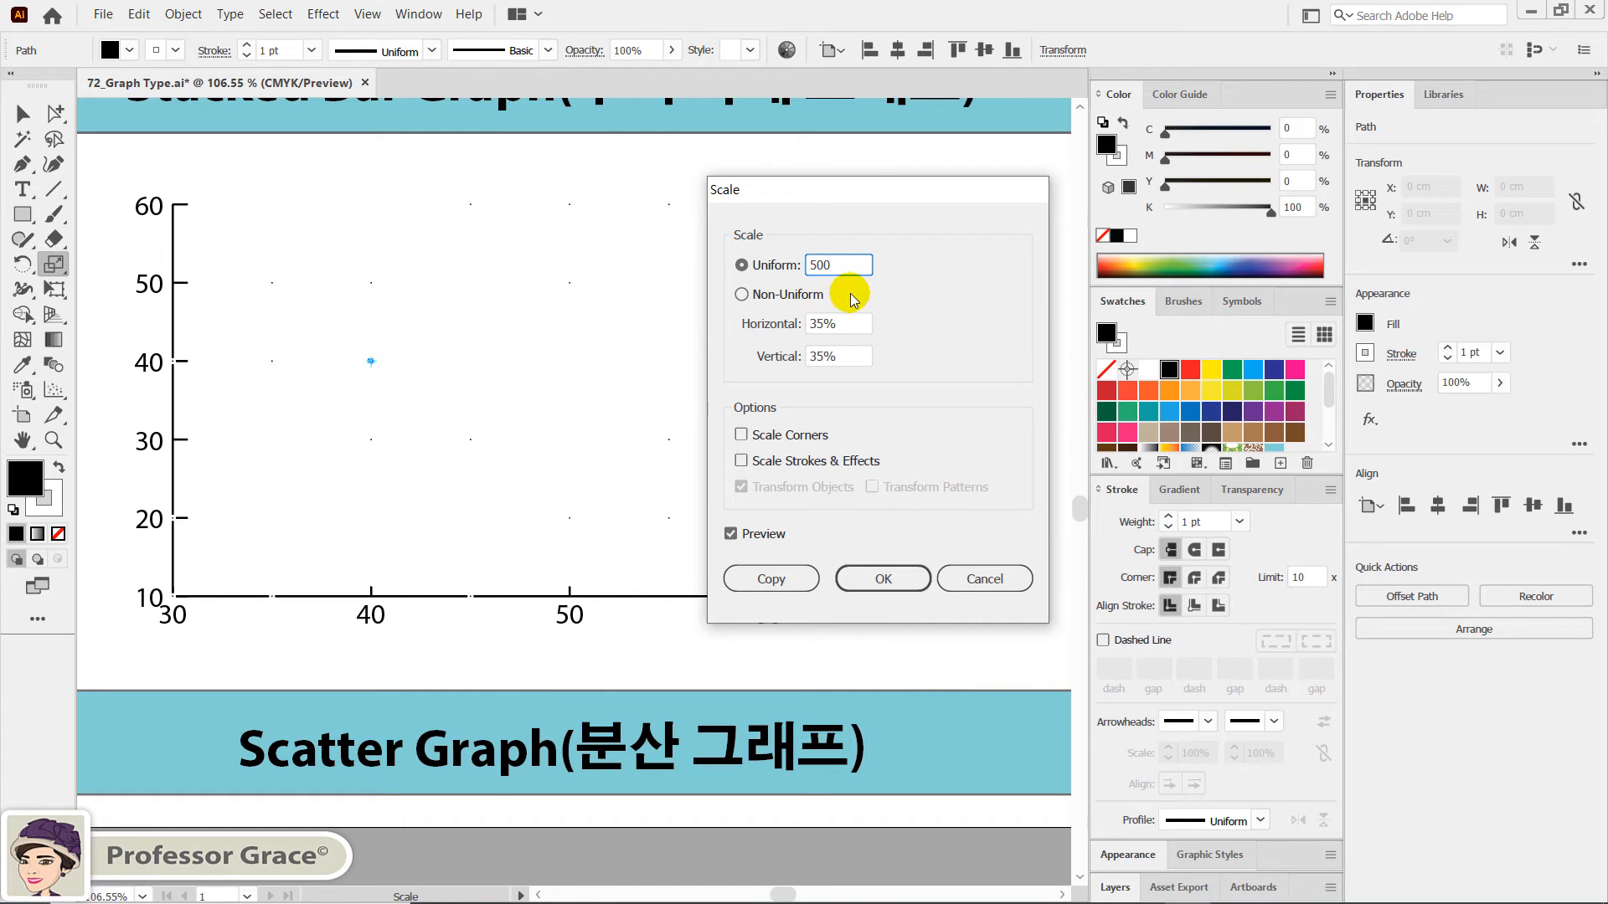
click(873, 579)
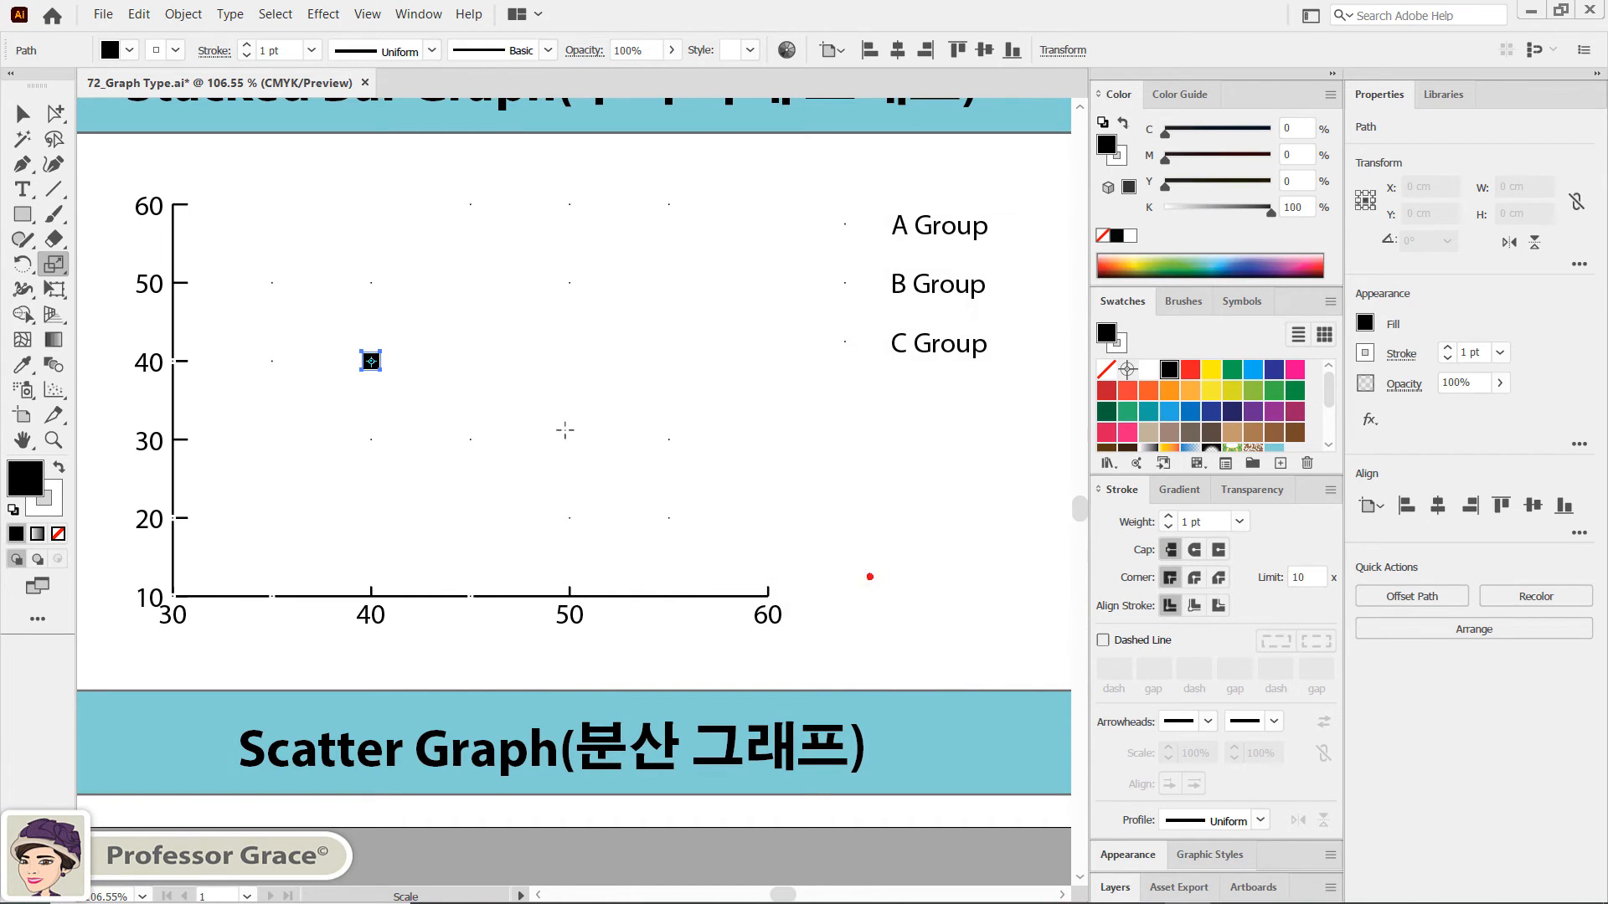
click(542, 383)
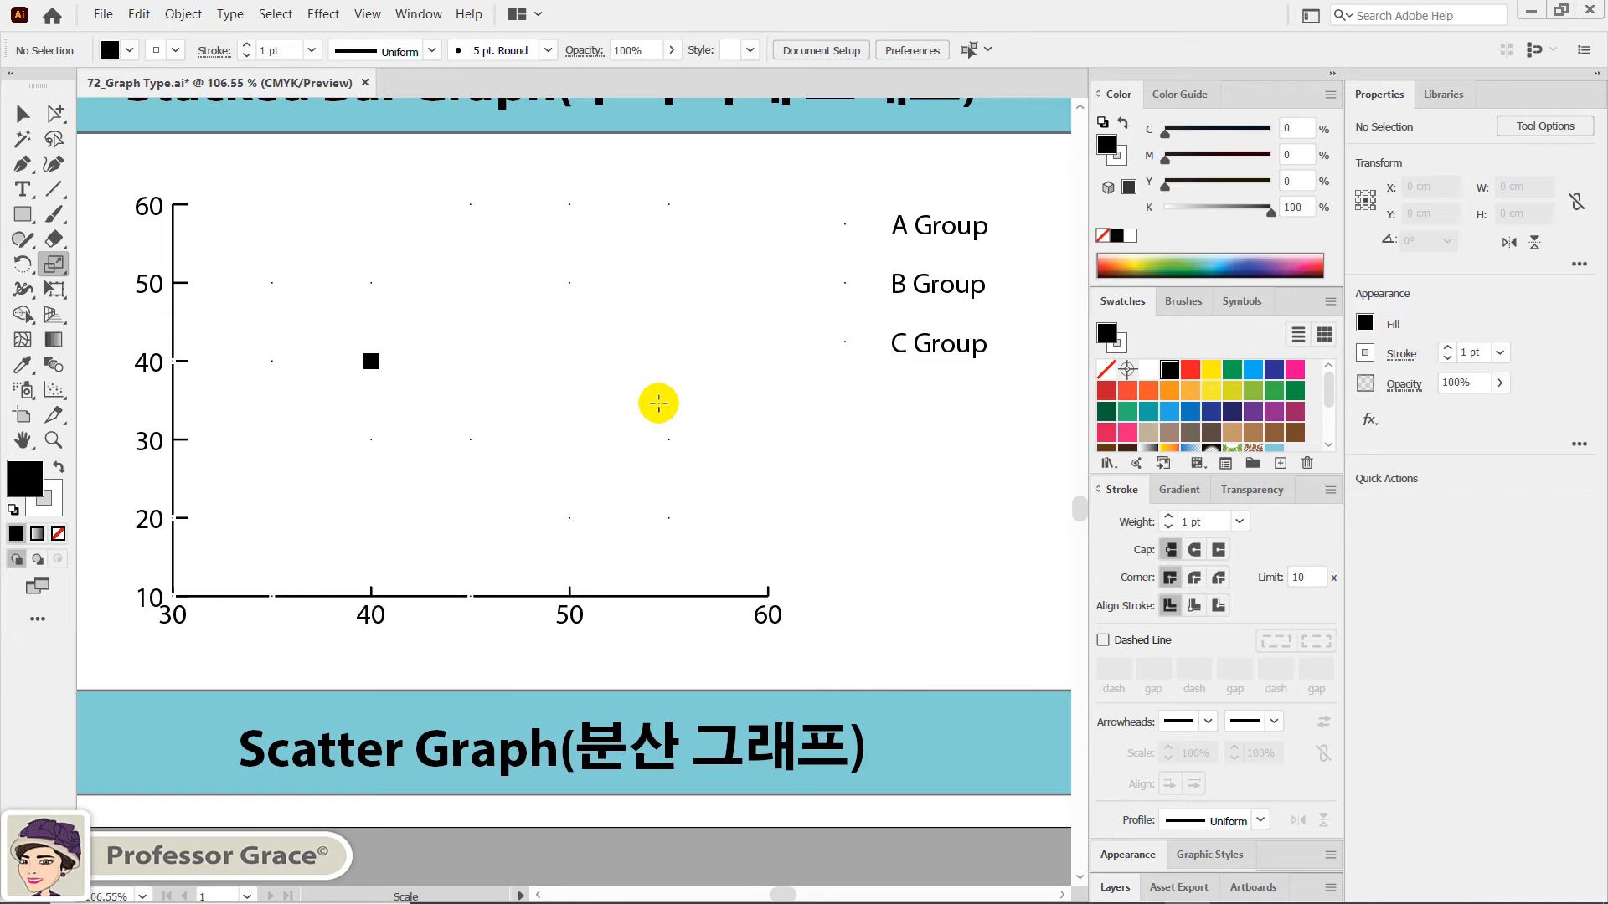
- Convert the column graph above the Pie Graph label to the Pie type with a standard legend and ratio position, and deselect it
key(space)
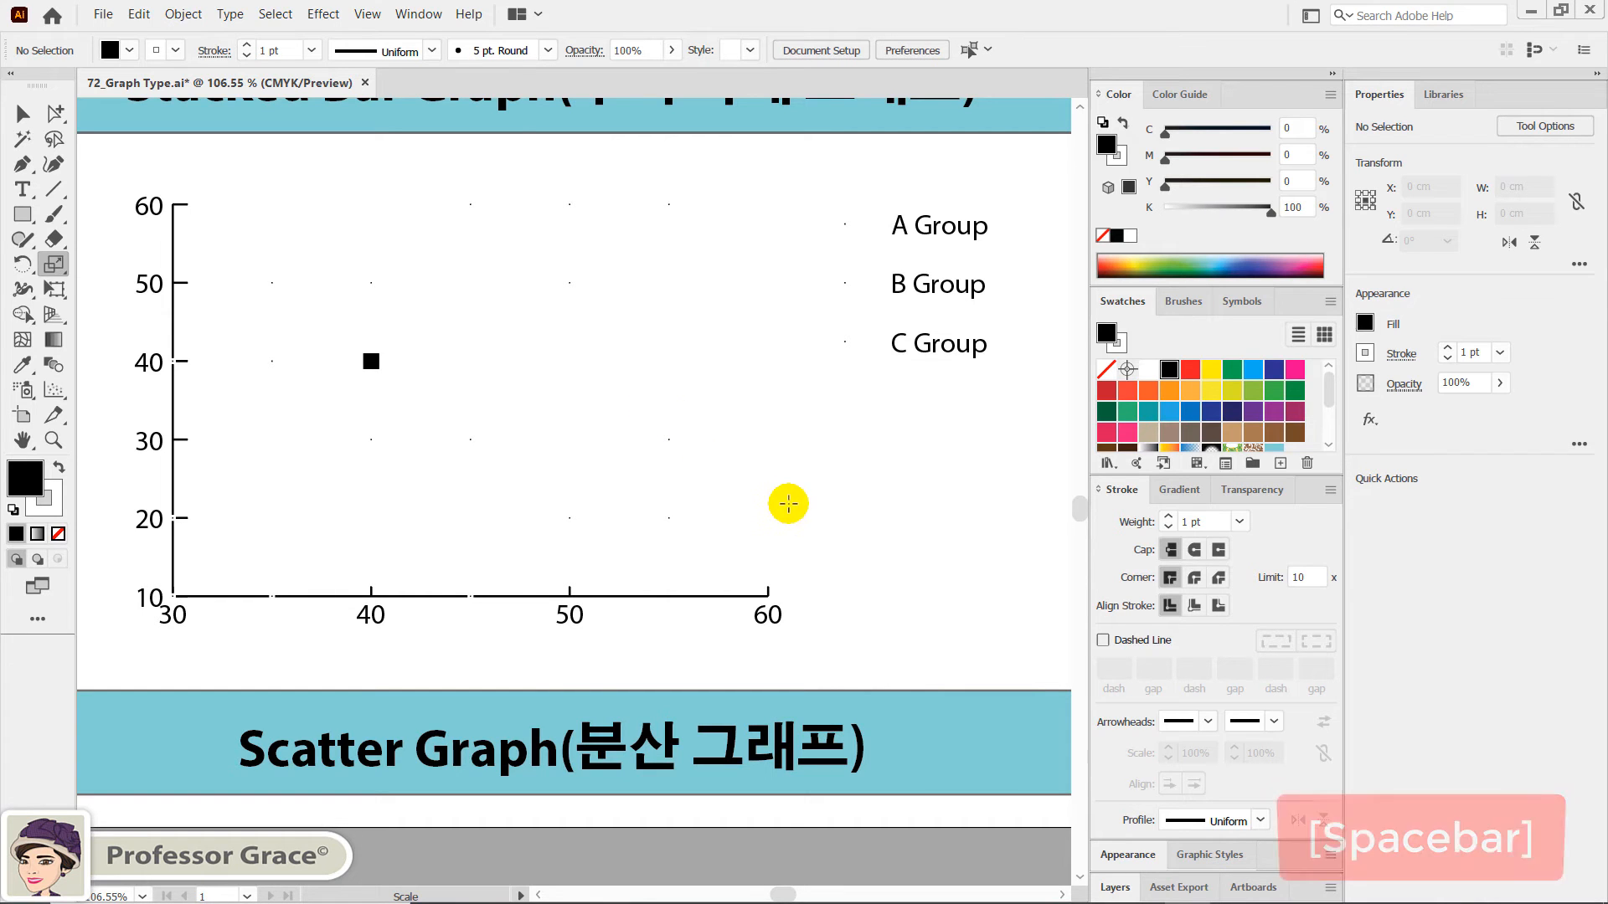
drag(919, 512, 467, 513)
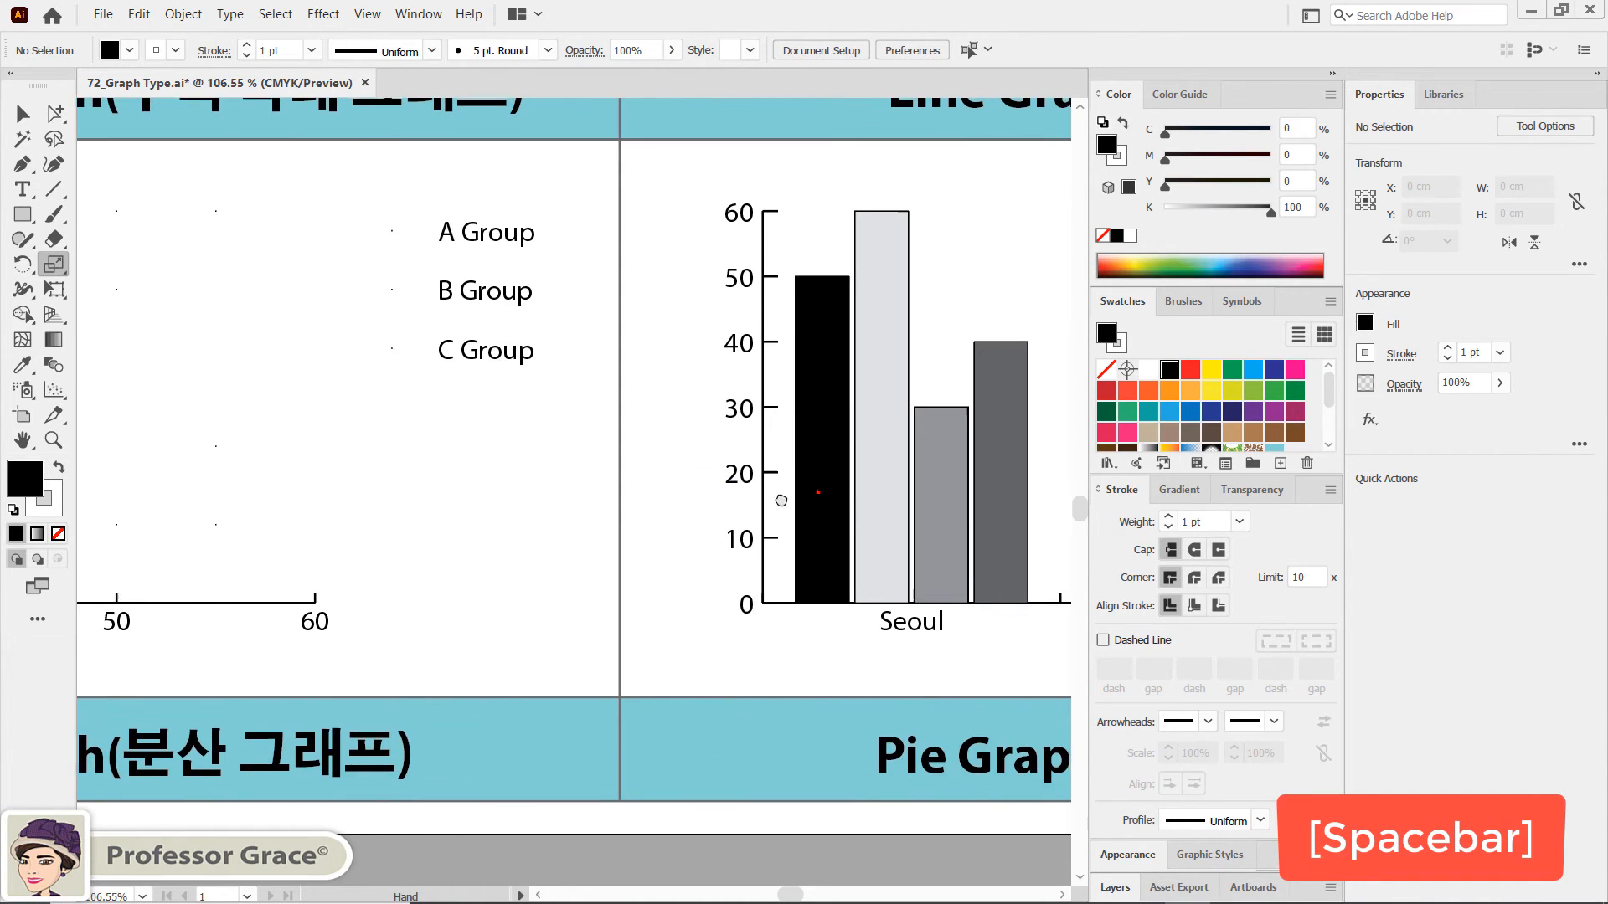
drag(838, 494, 419, 495)
drag(683, 487, 549, 488)
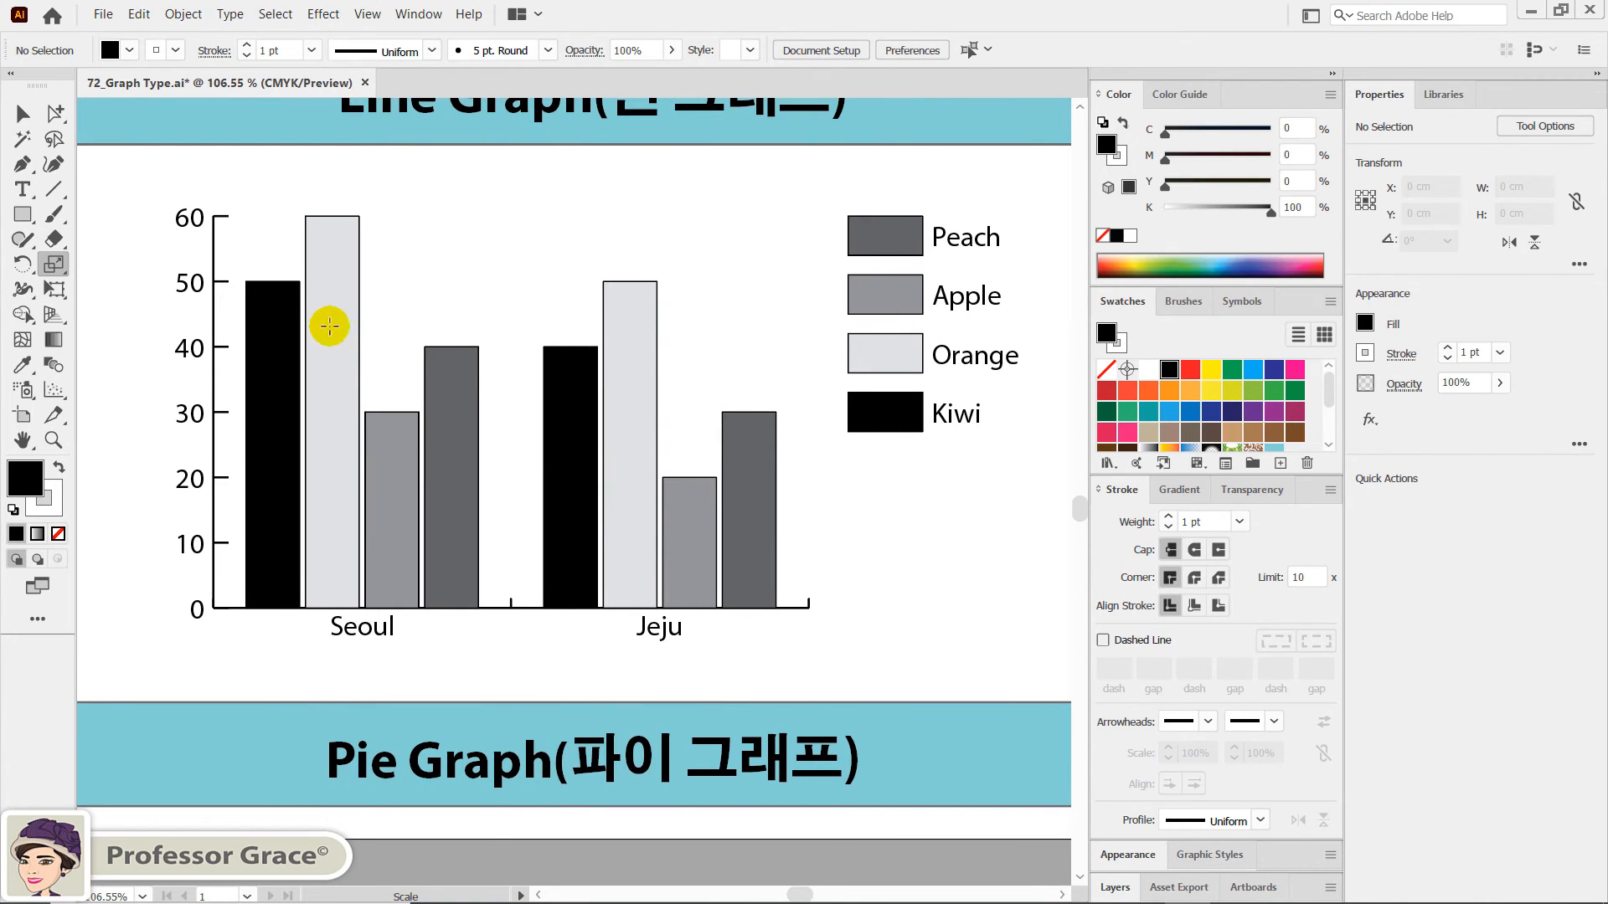
click(23, 113)
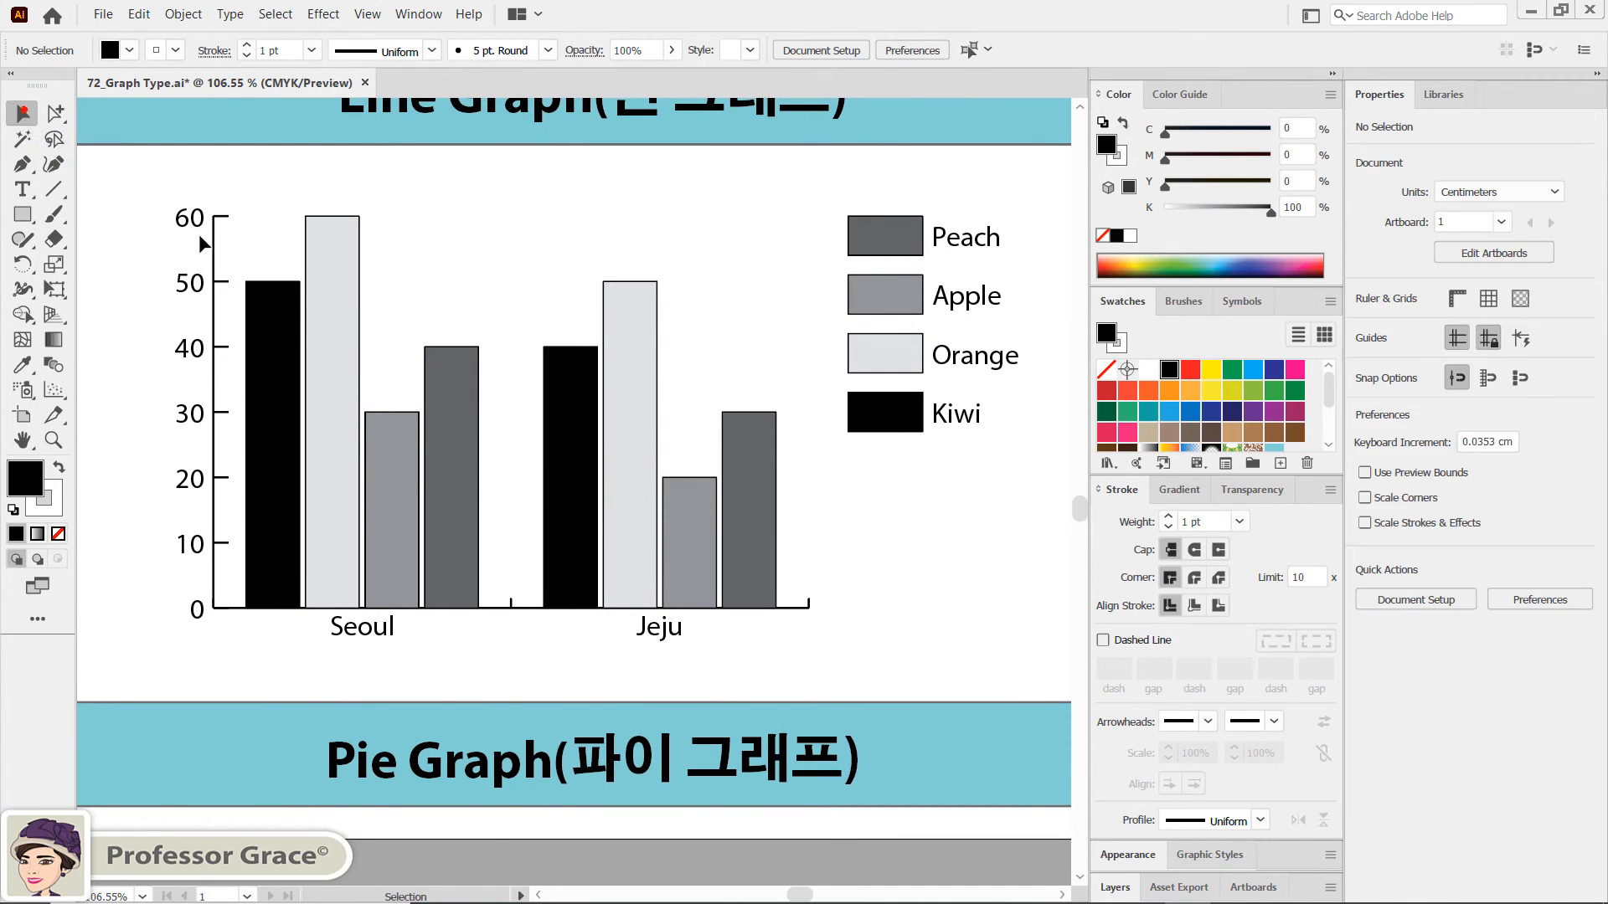
click(439, 431)
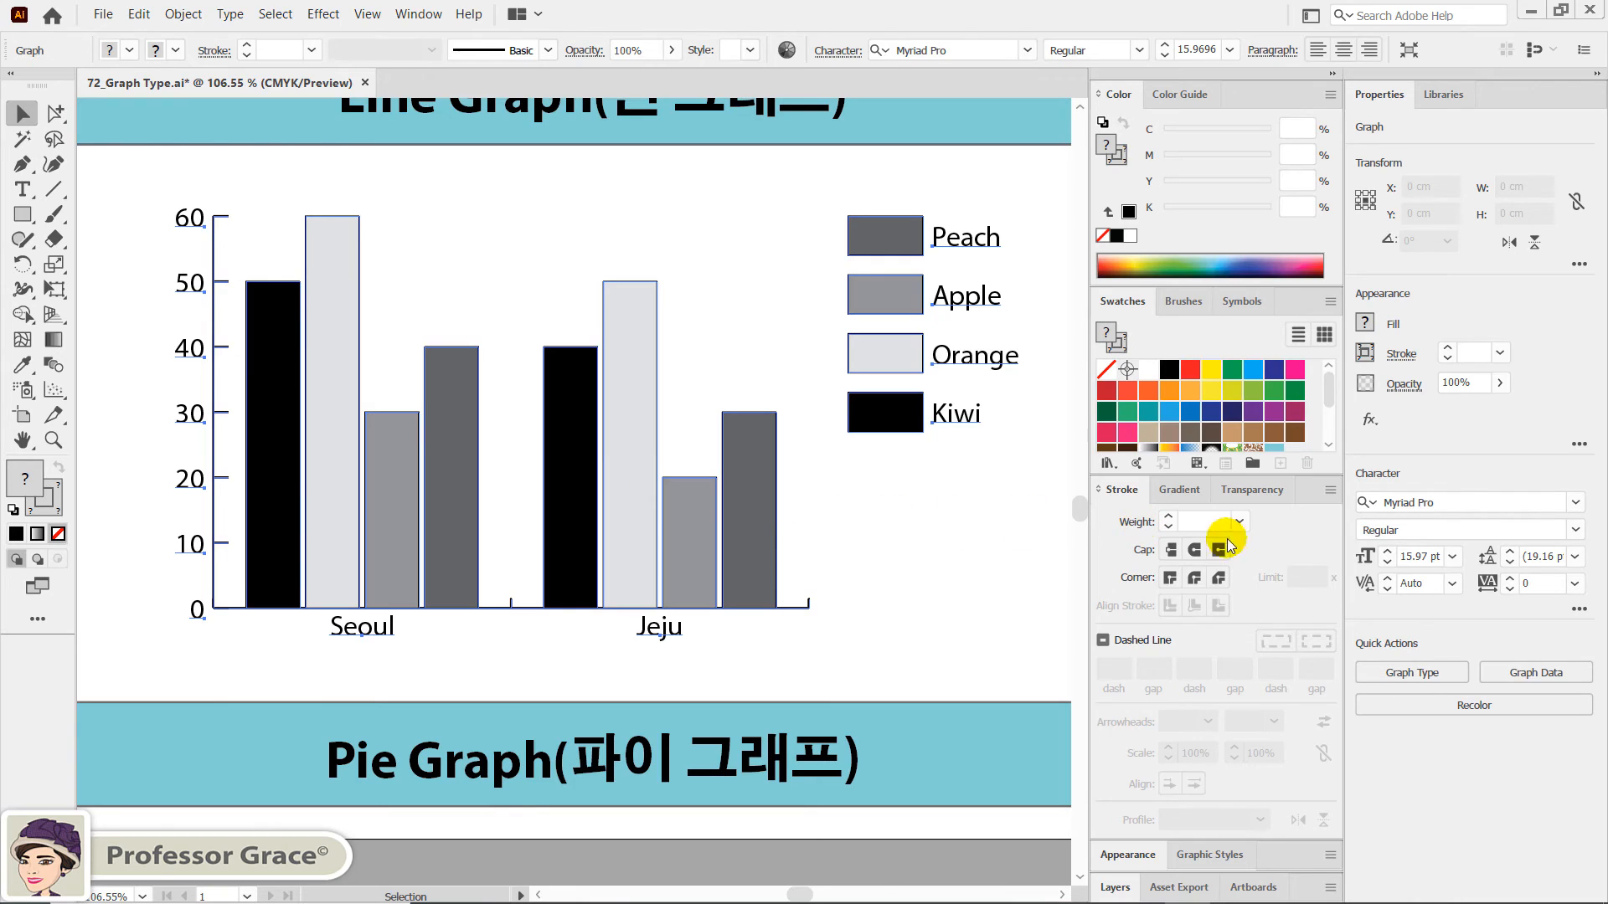
click(1413, 674)
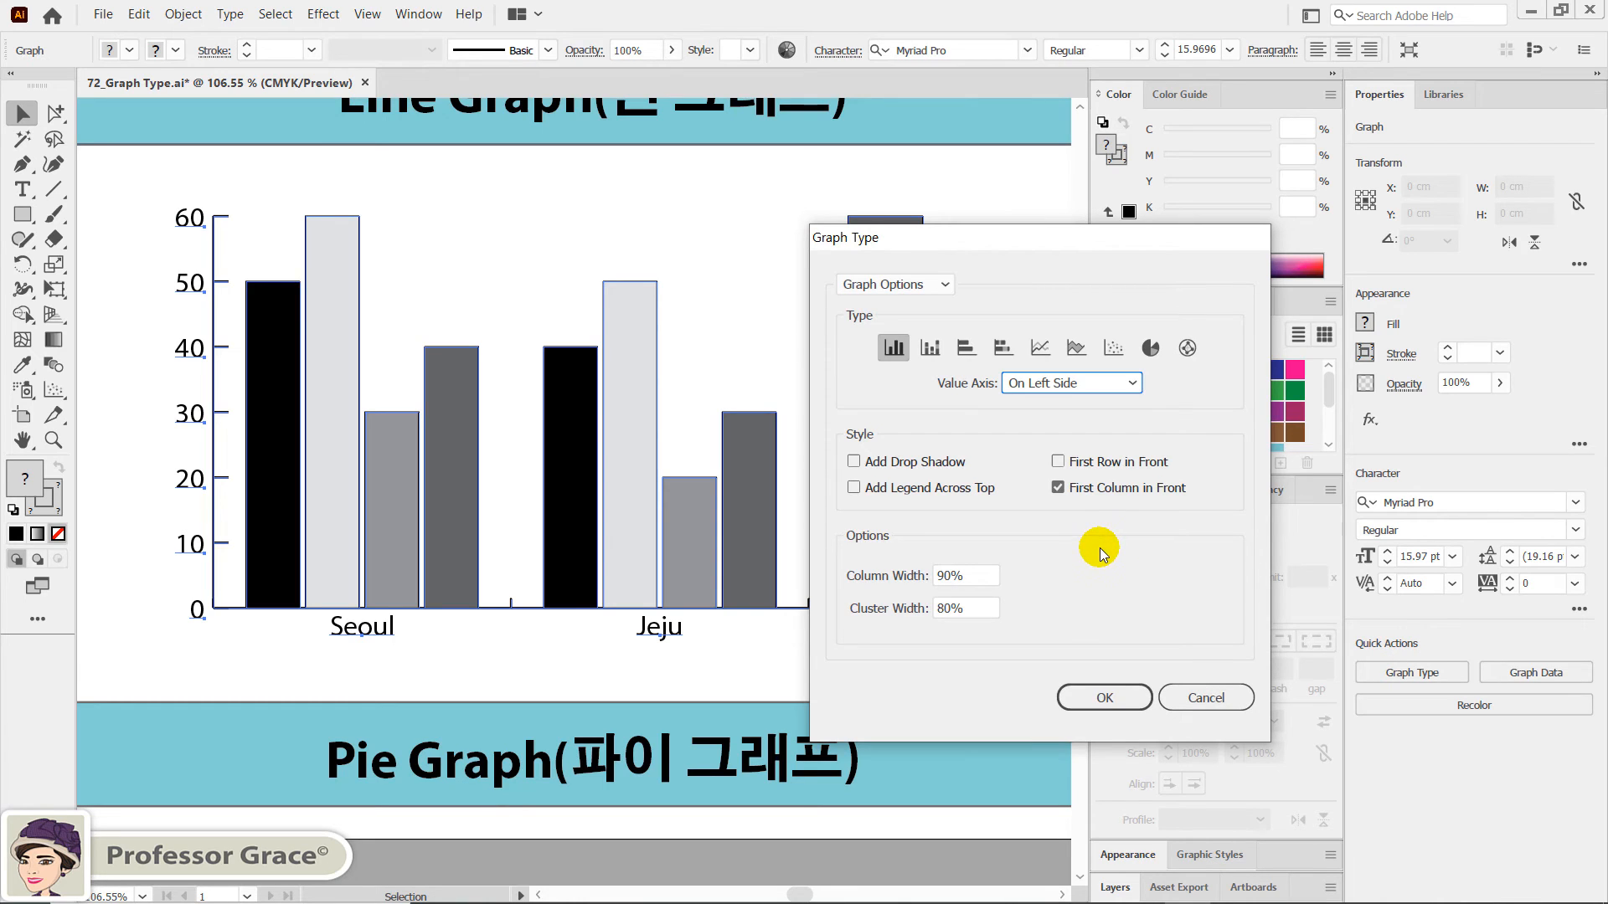
click(1150, 348)
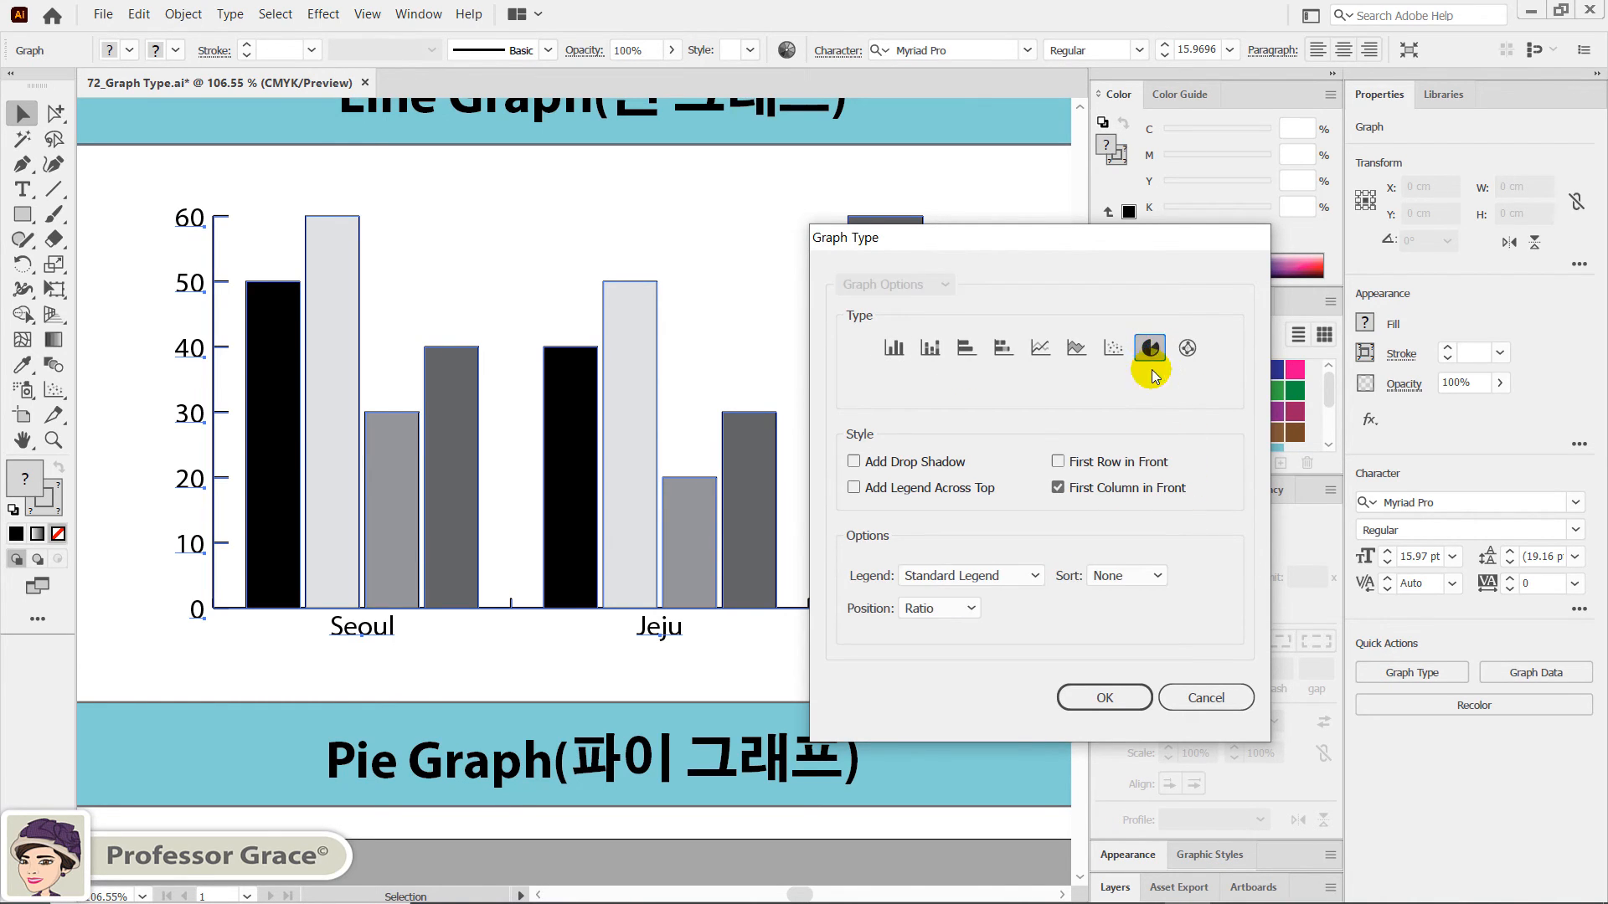
click(1104, 699)
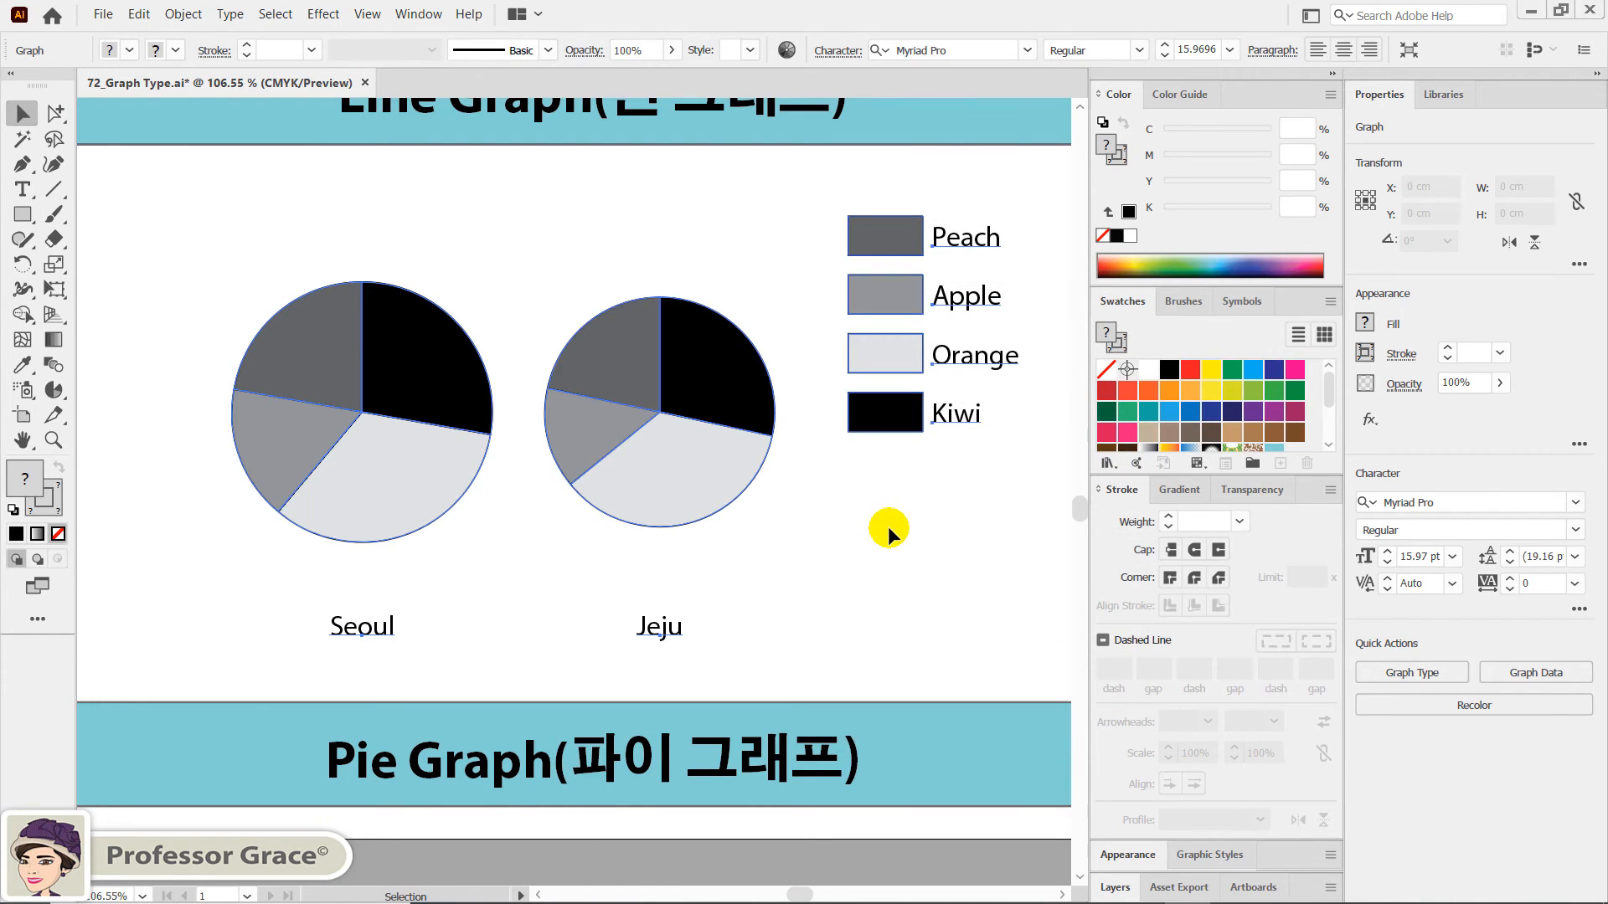
click(834, 544)
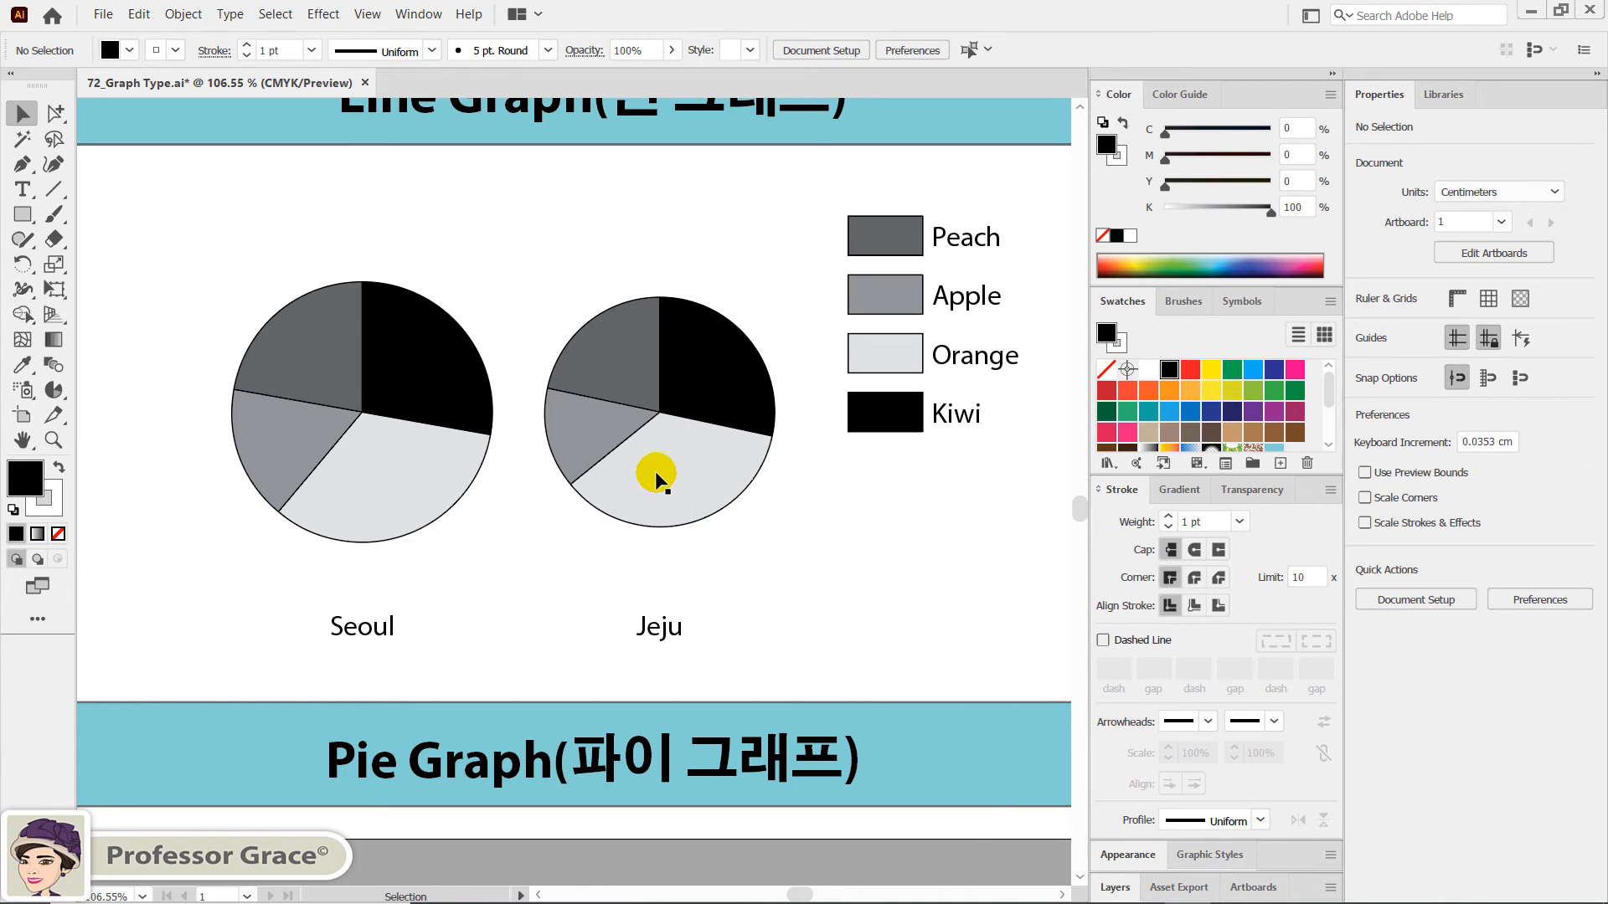
- Convert the column graph above the Radar Graph label to the Radar type with its default options, and deselect it
key(space)
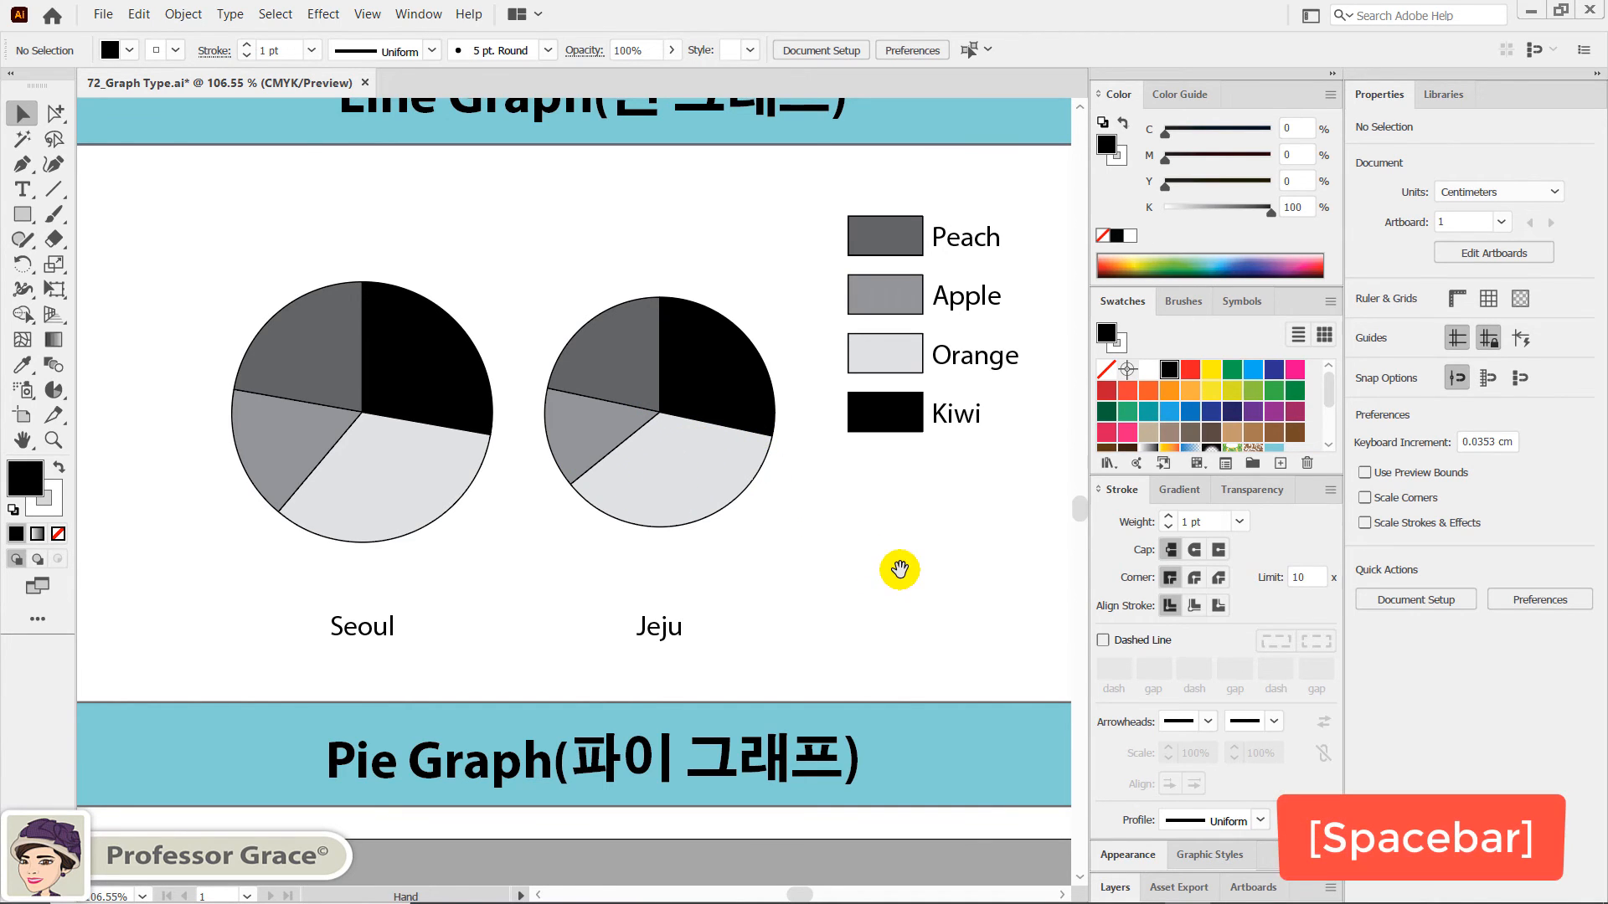
drag(978, 570, 549, 549)
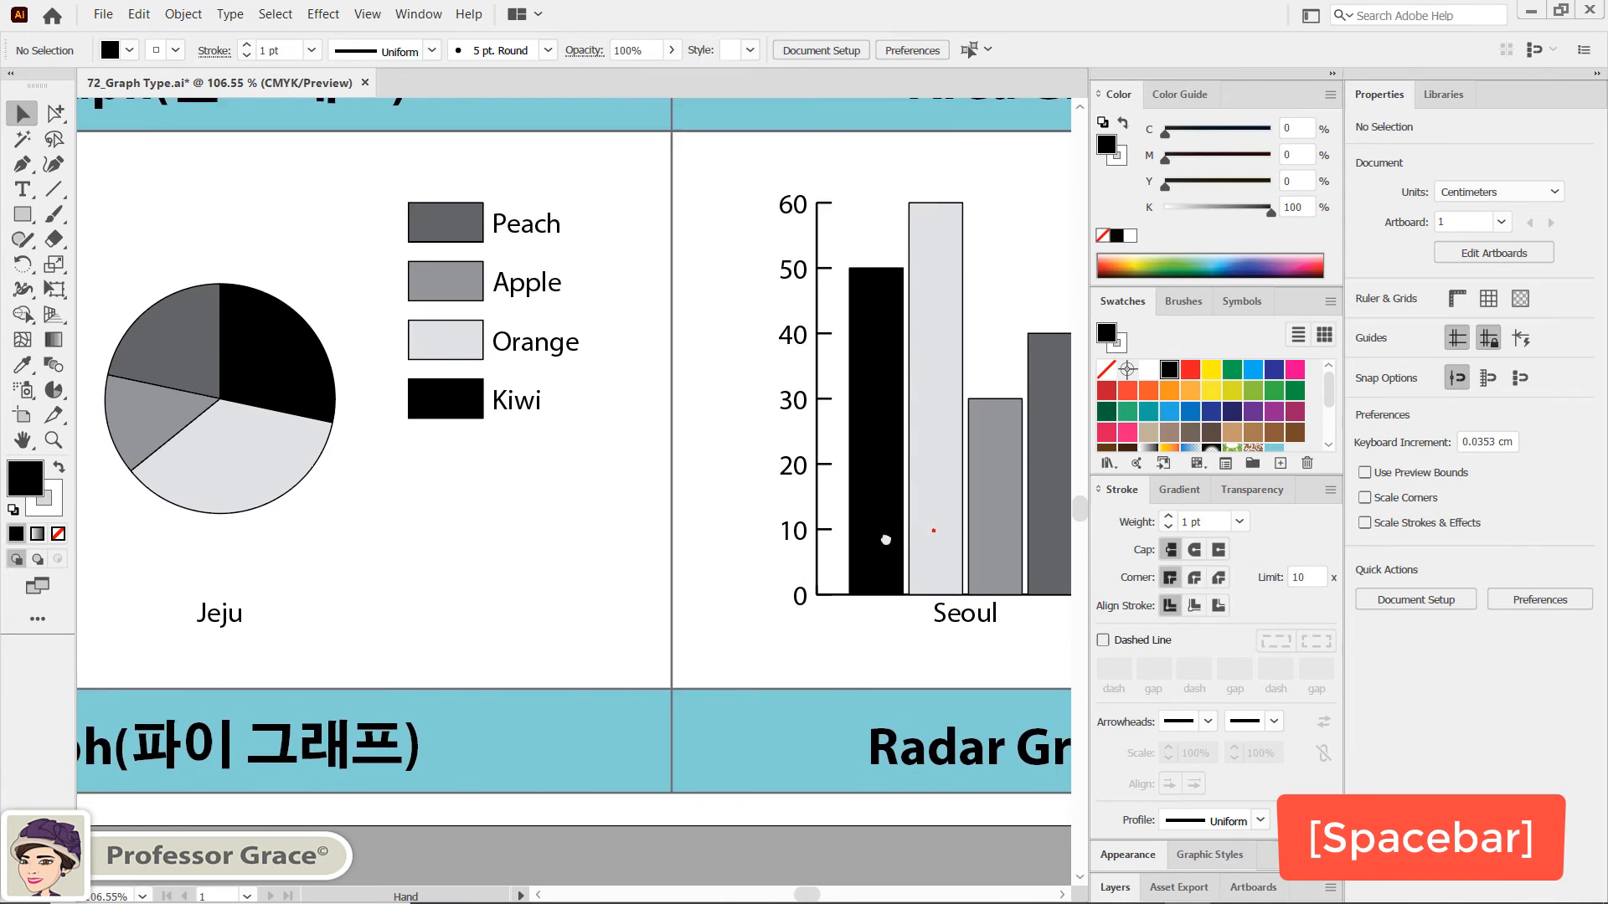
drag(882, 535, 610, 540)
drag(792, 523, 560, 524)
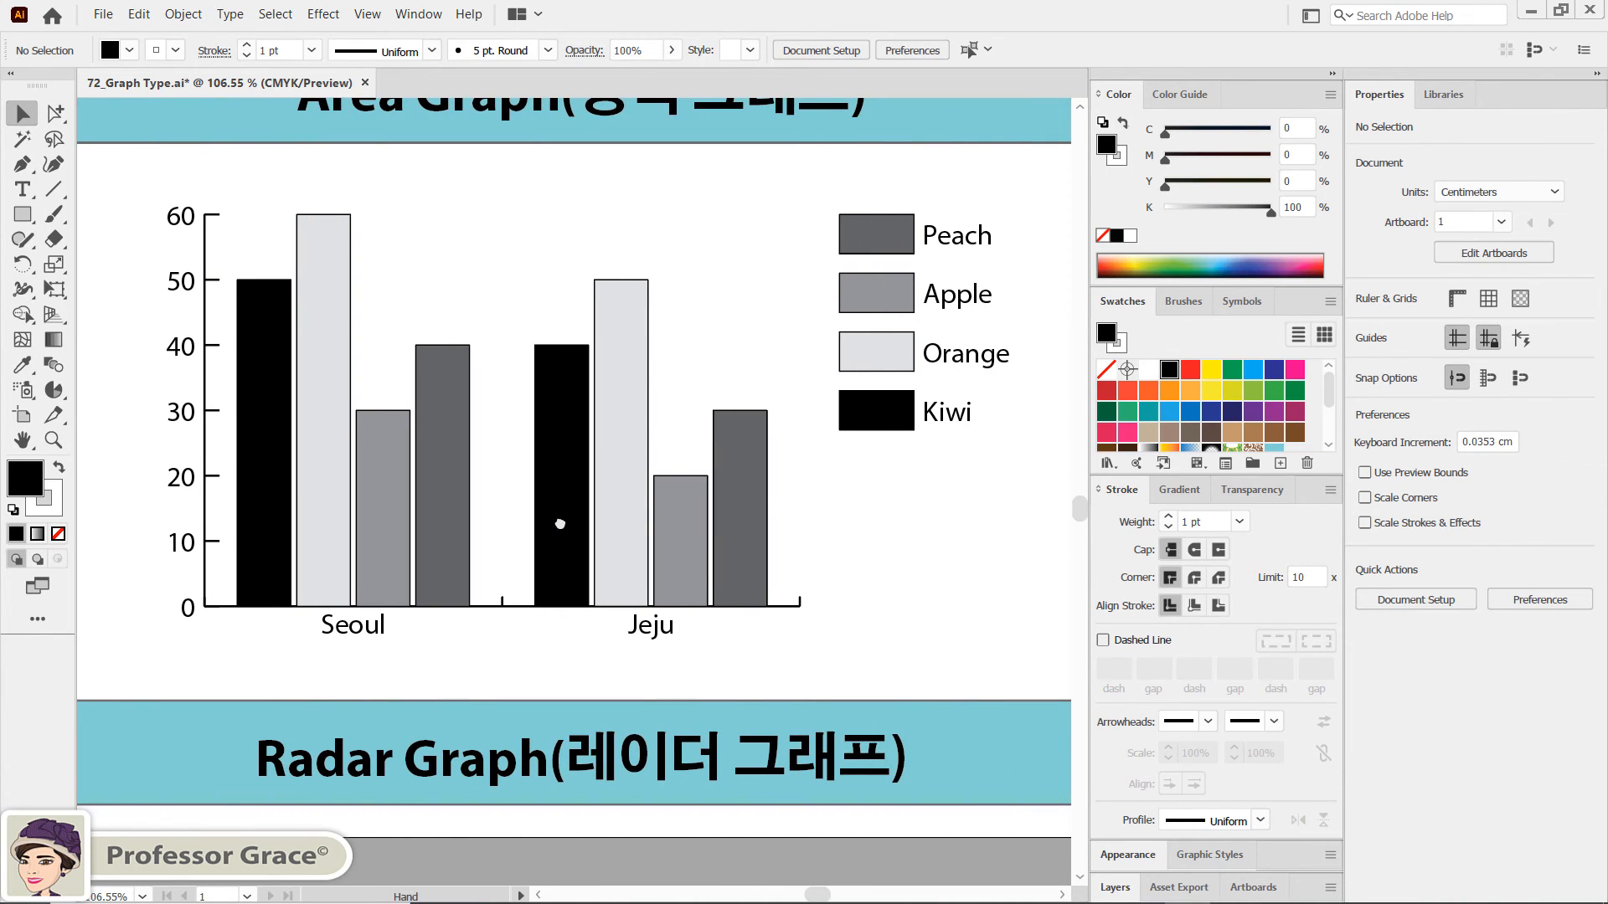
click(616, 386)
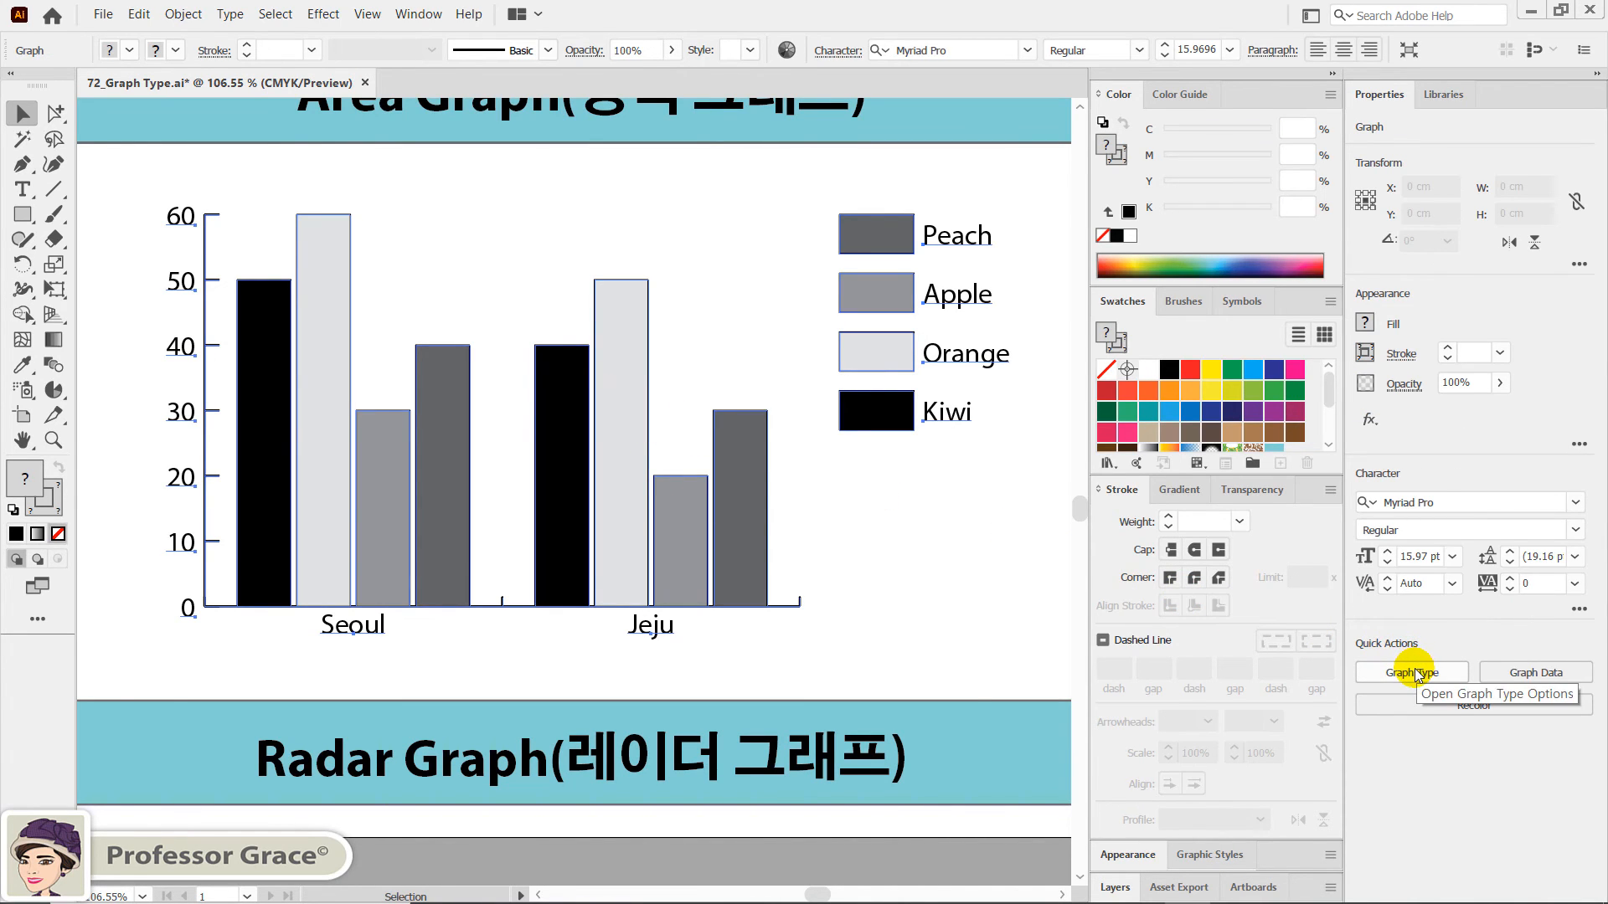
click(1415, 674)
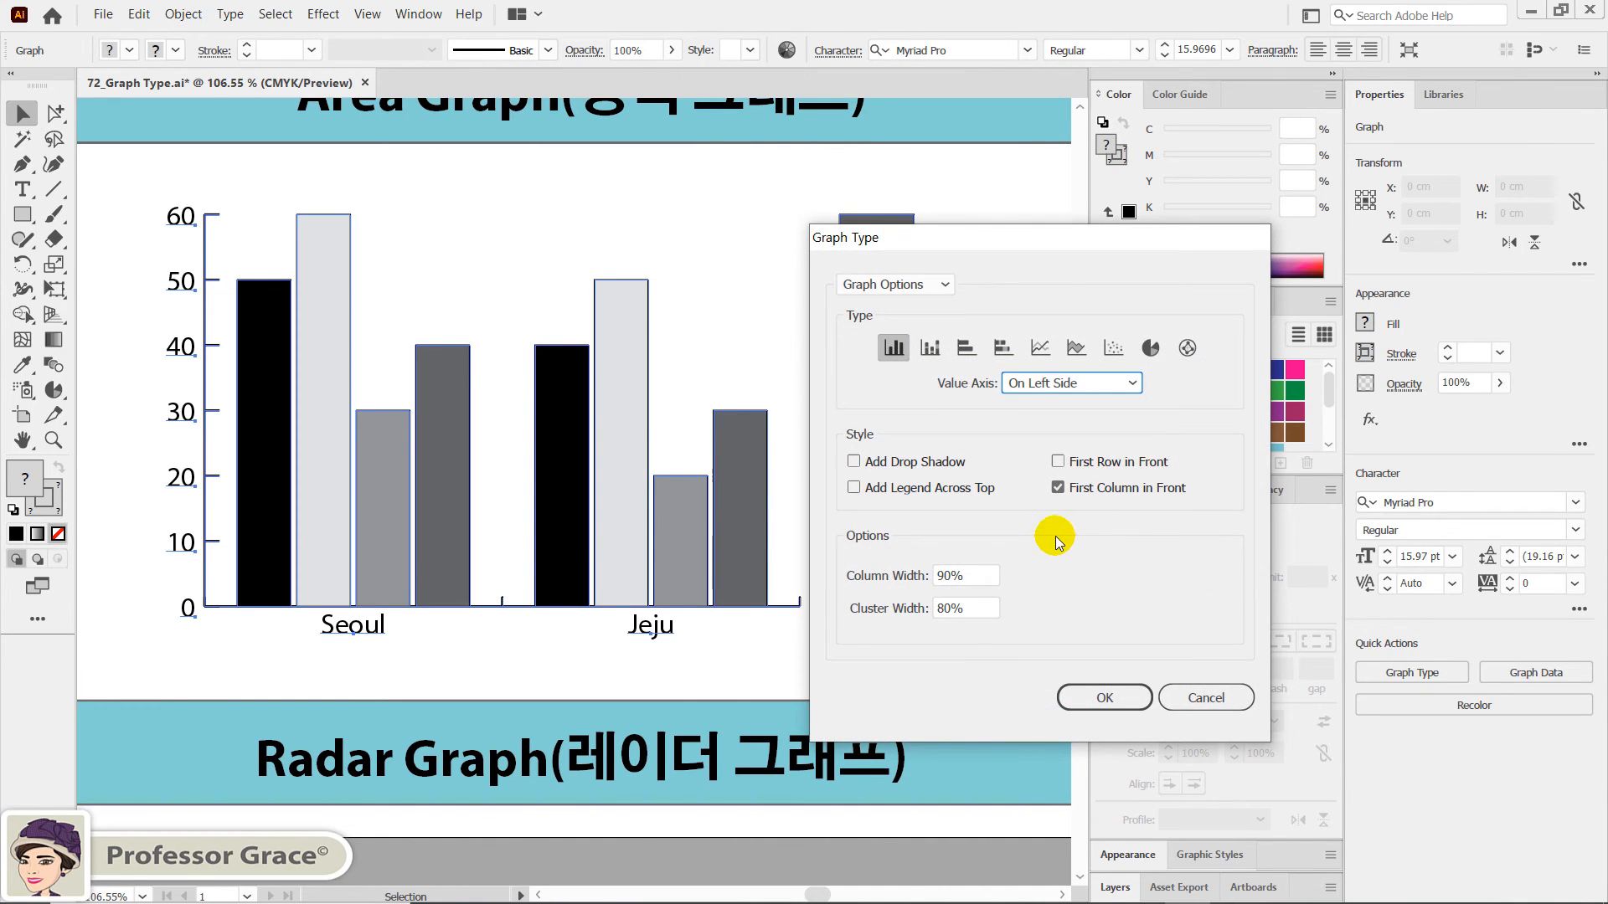
click(1191, 356)
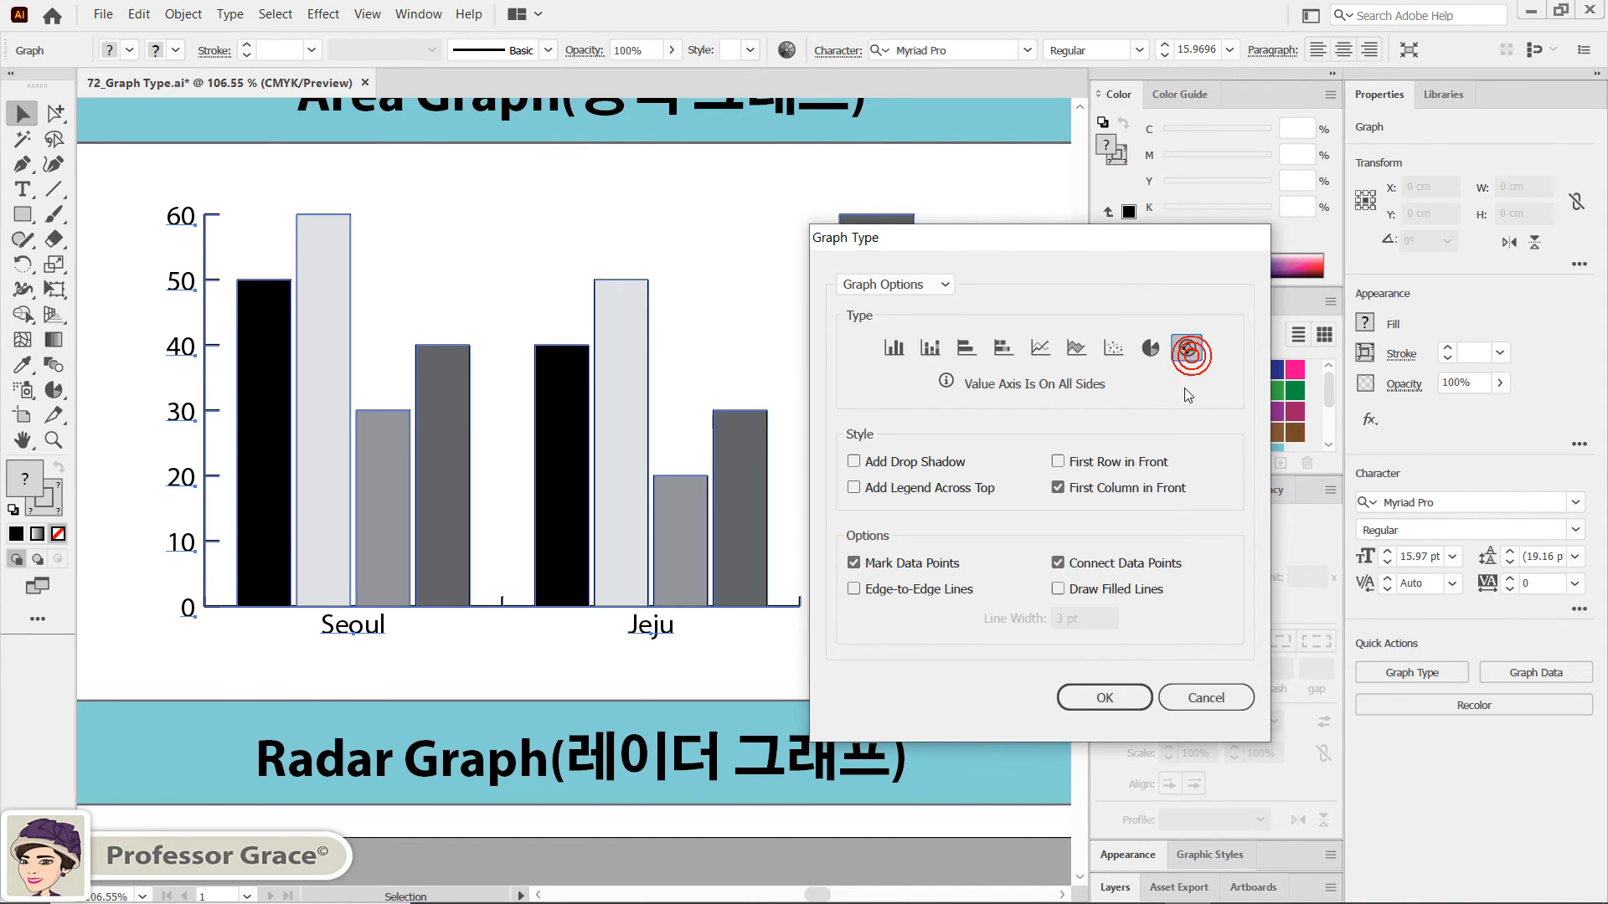
click(1105, 697)
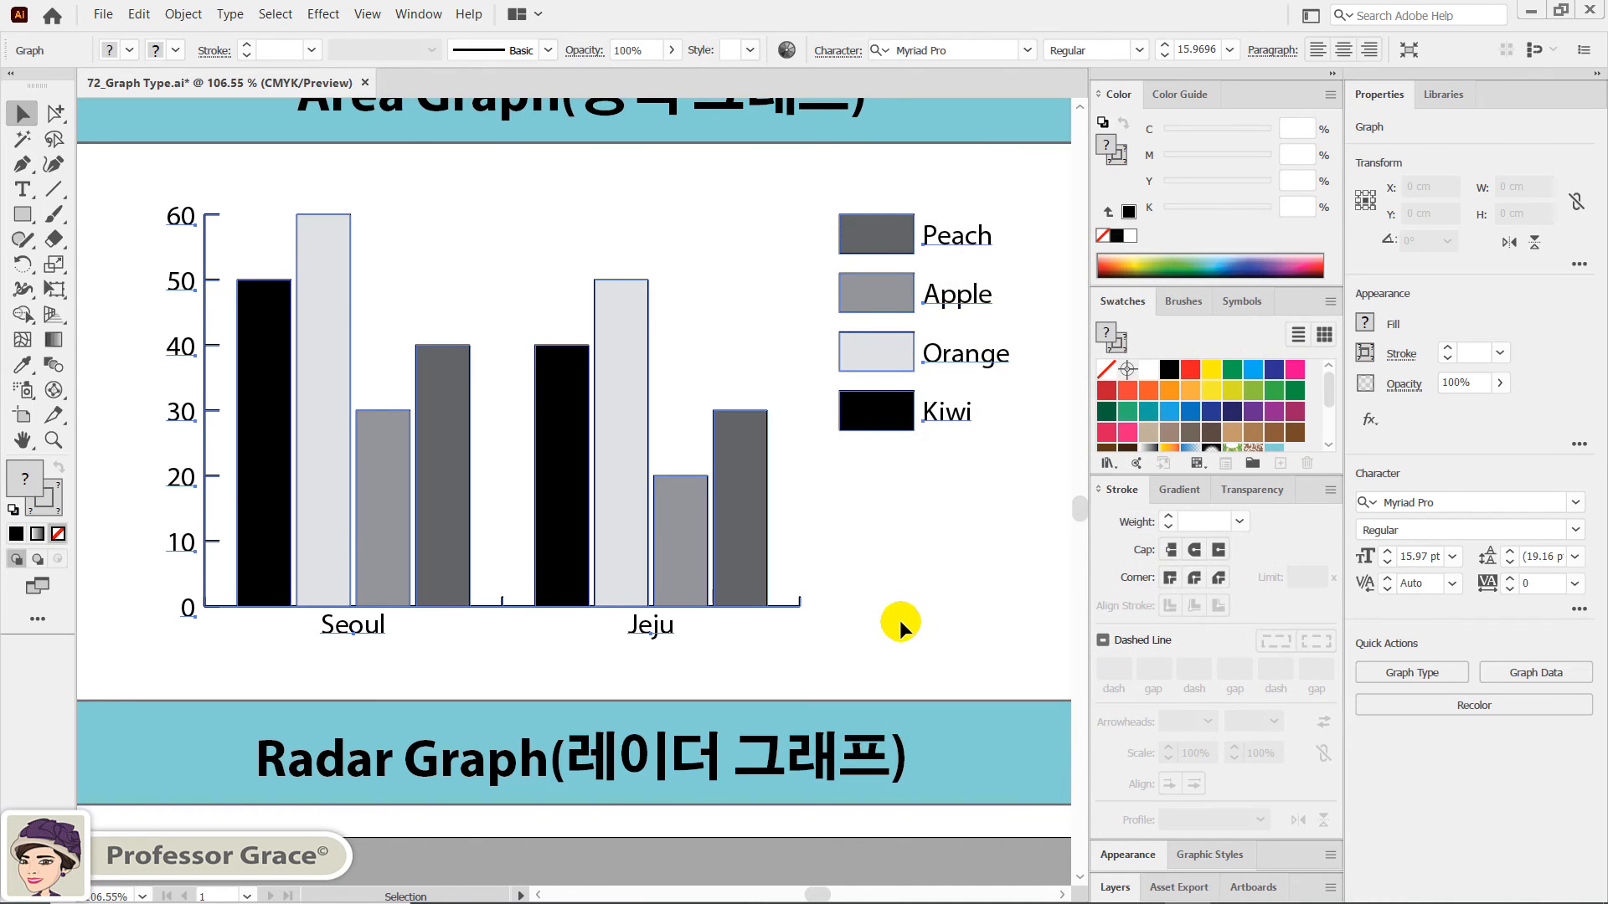
click(845, 569)
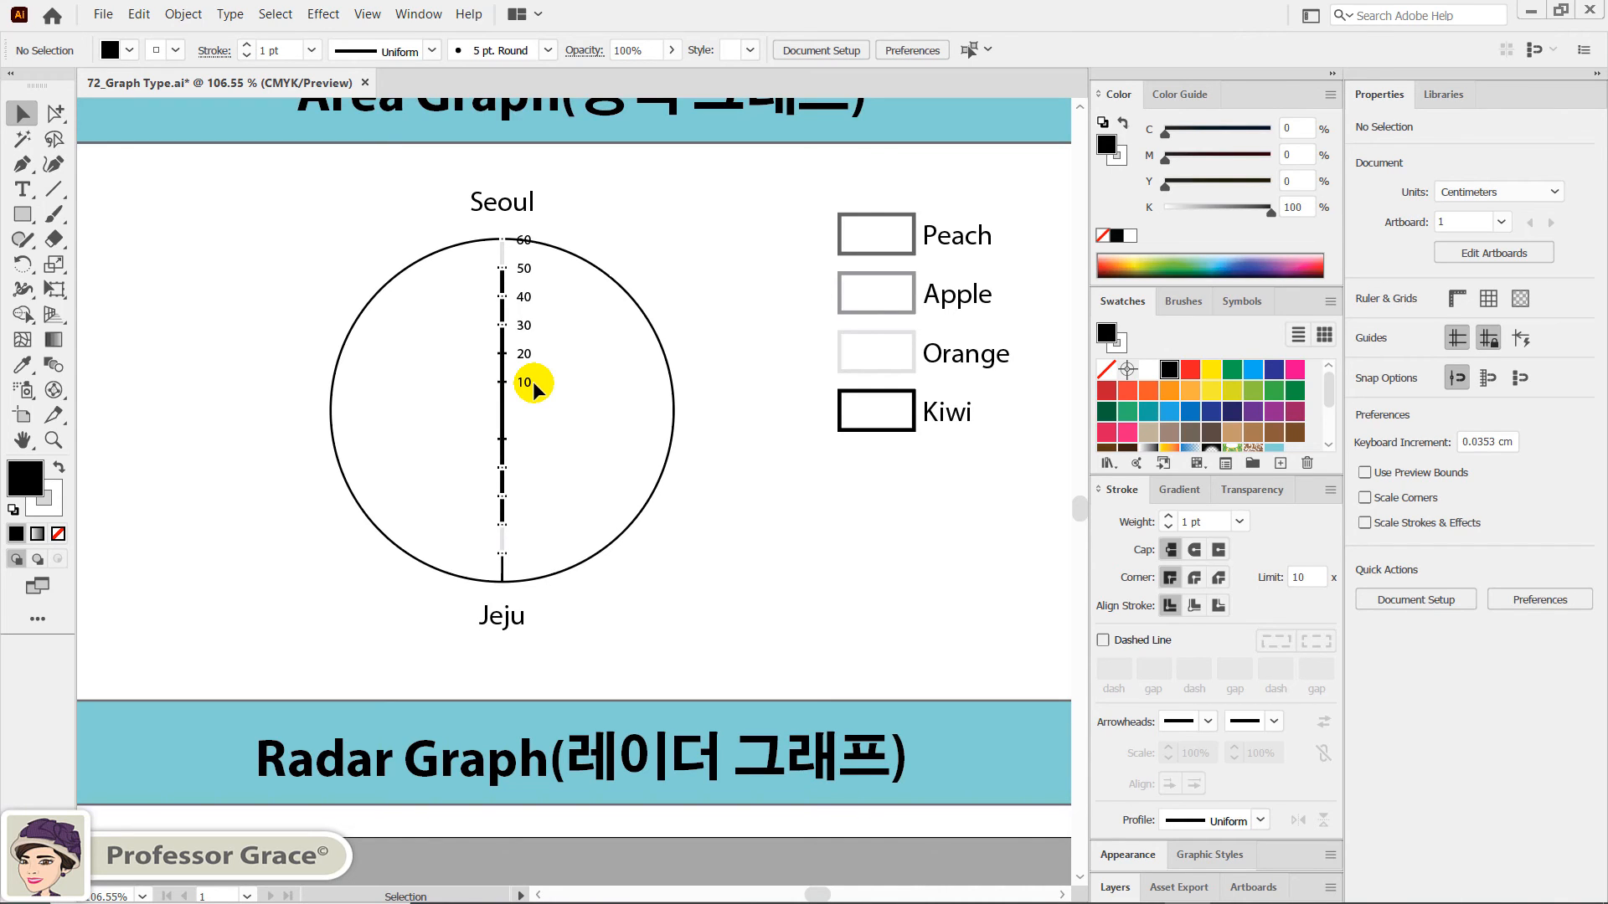
key(ctrl+0)
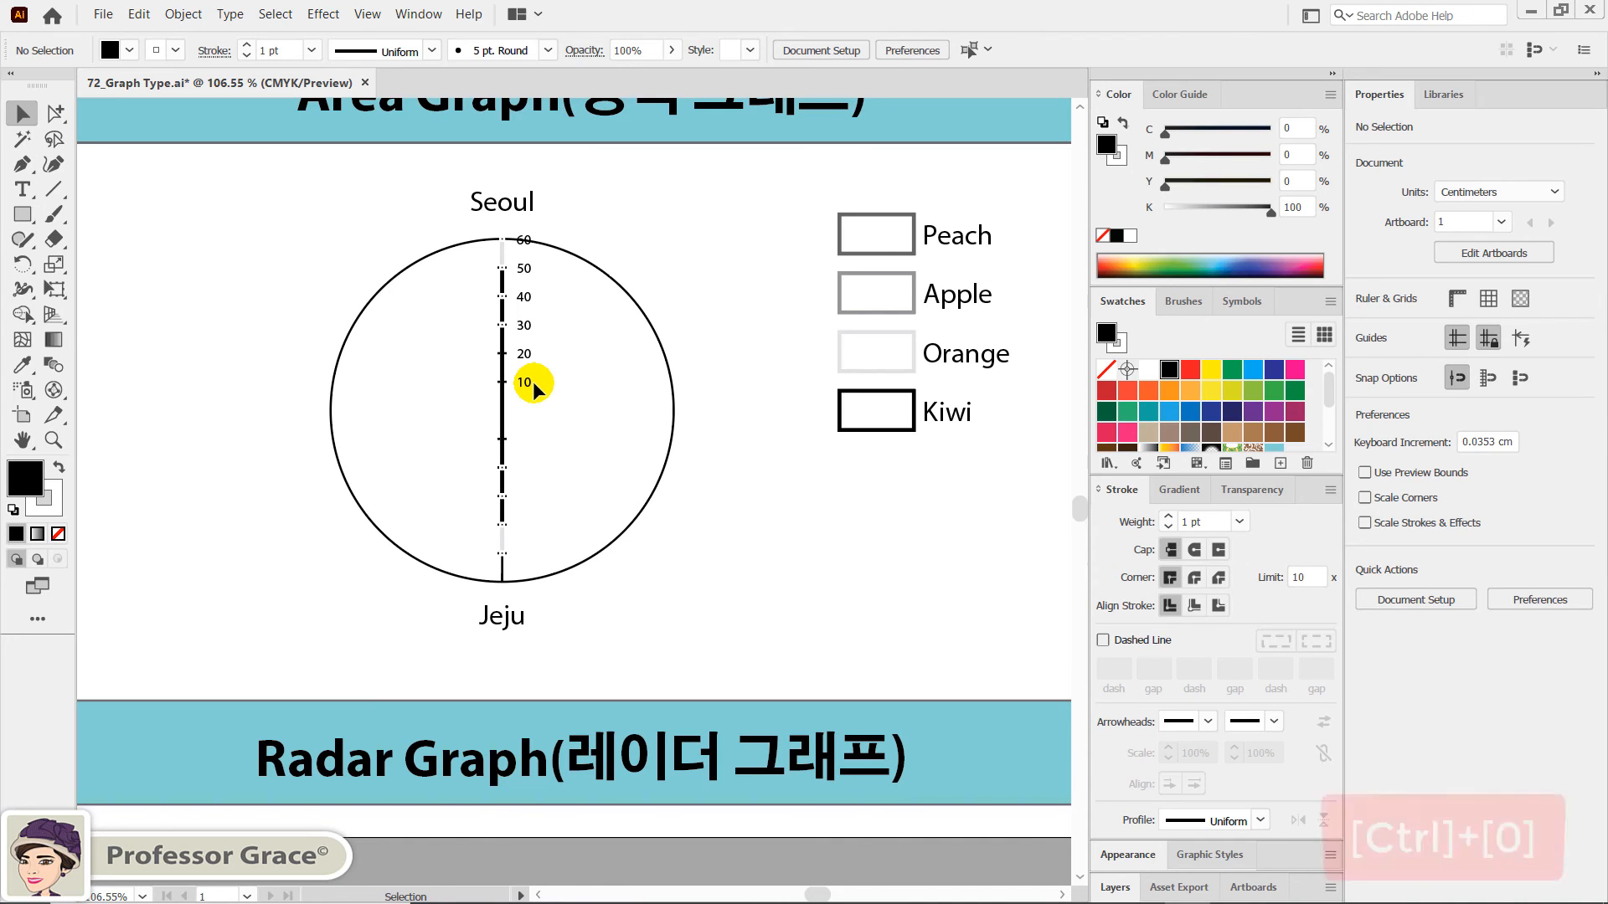